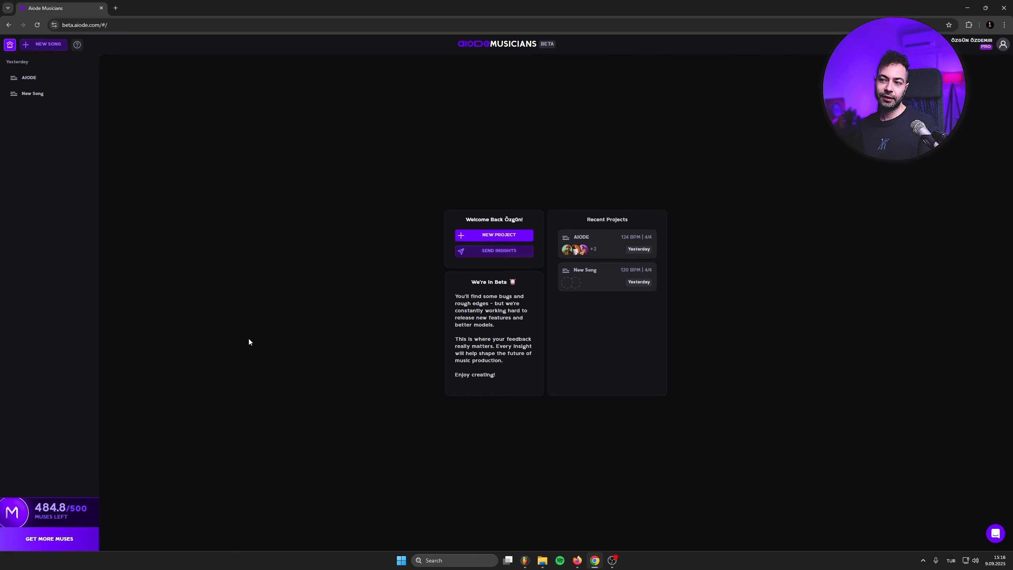
Step: Create a new project in Aiode Musicians and switch to FL Studio
{"action": "left_click", "coordinate": [471, 239]}
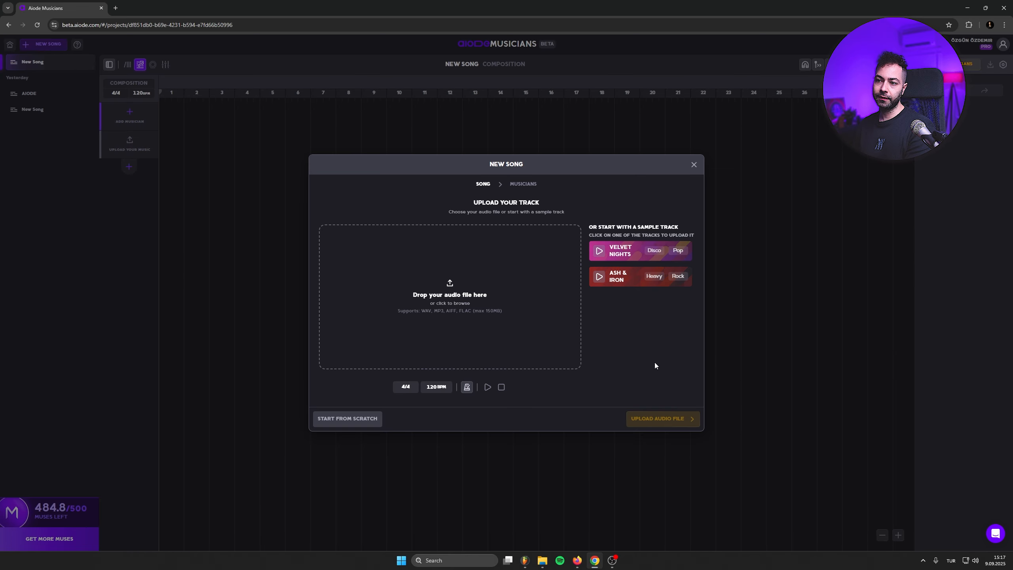
{"action": "left_click", "coordinate": [524, 558]}
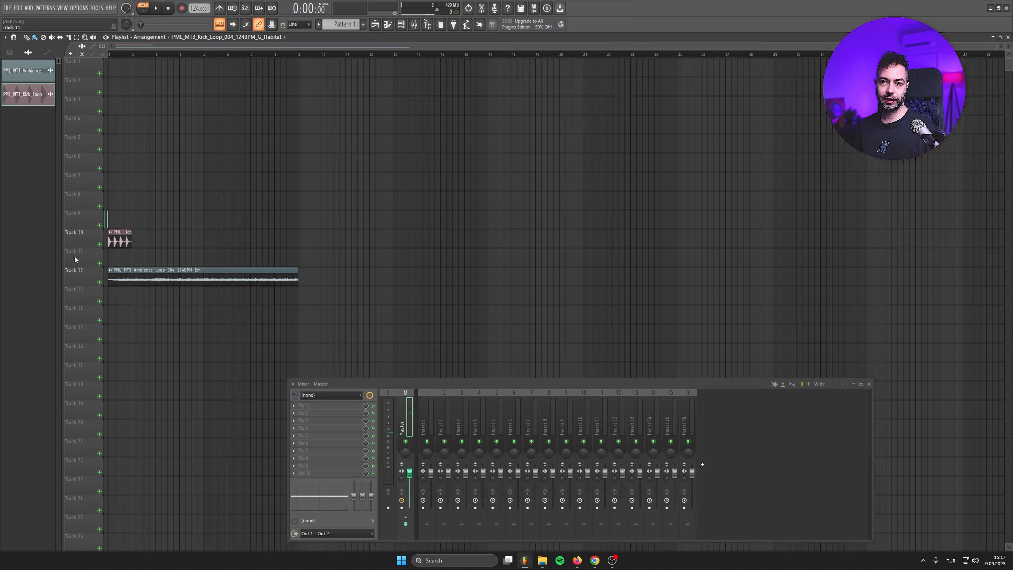
Step: Repeat the kick loop on Track 10 back to back so that it fills 16 bars
{"action": "scroll", "coordinate": [74, 259], "scroll_direction": "up", "scroll_amount": 6}
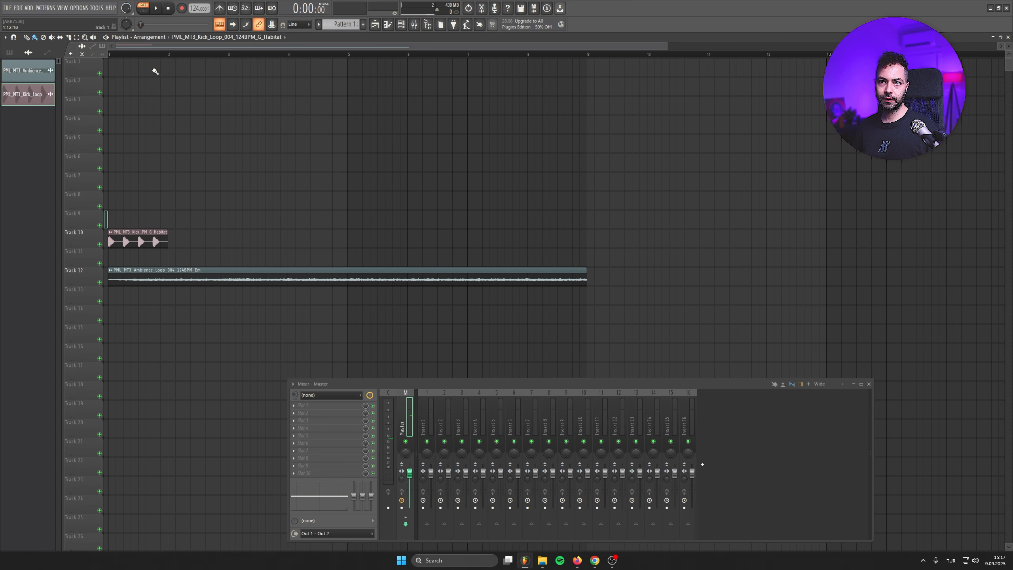
{"action": "scroll", "coordinate": [134, 239], "scroll_direction": "down", "scroll_amount": 2}
{"action": "scroll", "coordinate": [96, 217], "scroll_direction": "up", "scroll_amount": 1}
{"action": "scroll", "coordinate": [96, 217], "scroll_direction": "up", "scroll_amount": 2}
{"action": "left_click", "coordinate": [205, 231]}
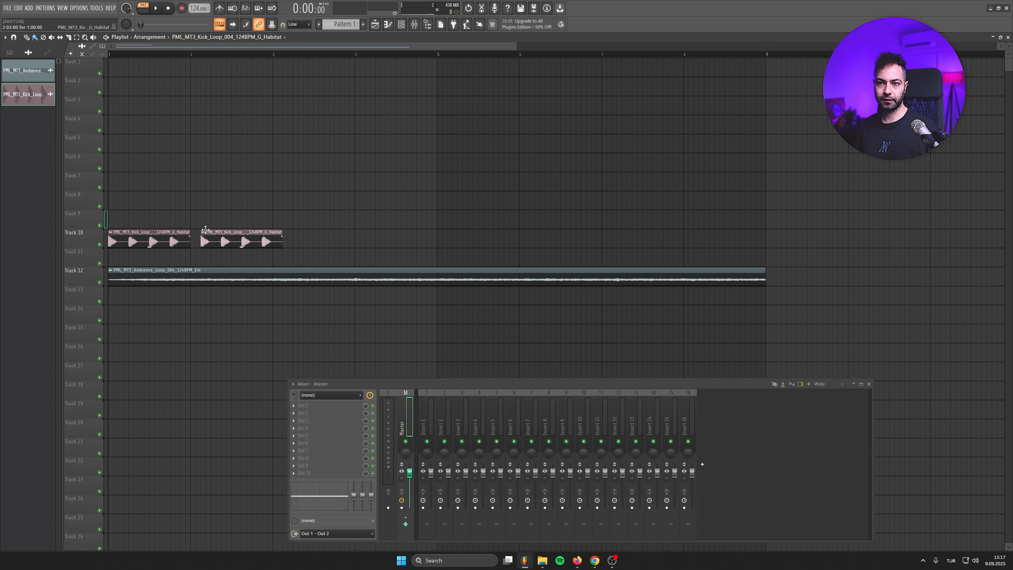
{"action": "left_click_drag", "start_coordinate": [130, 235], "coordinate": [286, 232]}
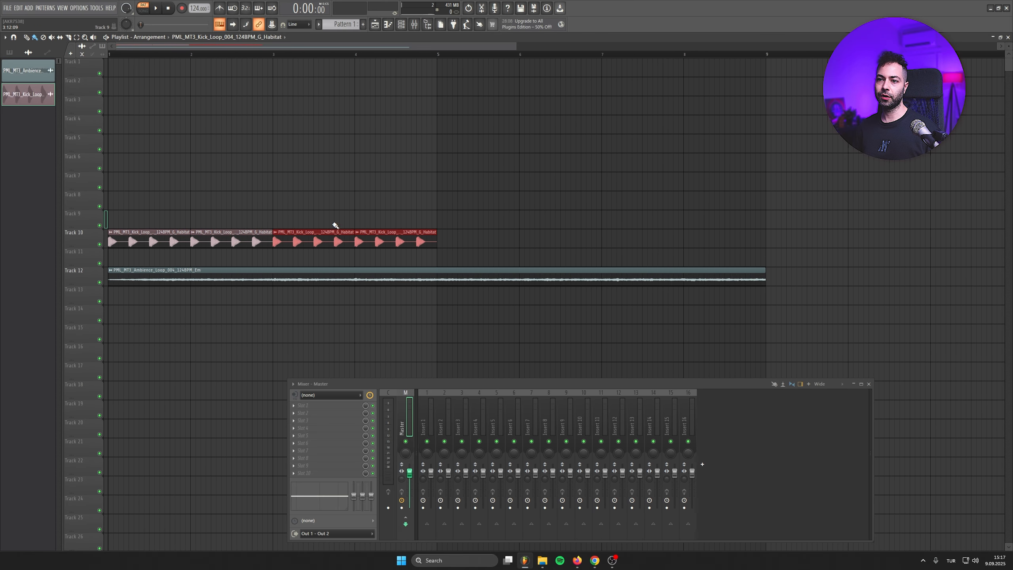
{"action": "mouse_move", "coordinate": [437, 222]}
{"action": "left_mouse_down"}
{"action": "mouse_move", "coordinate": [131, 239]}
{"action": "mouse_move", "coordinate": [449, 238]}
{"action": "left_mouse_up"}
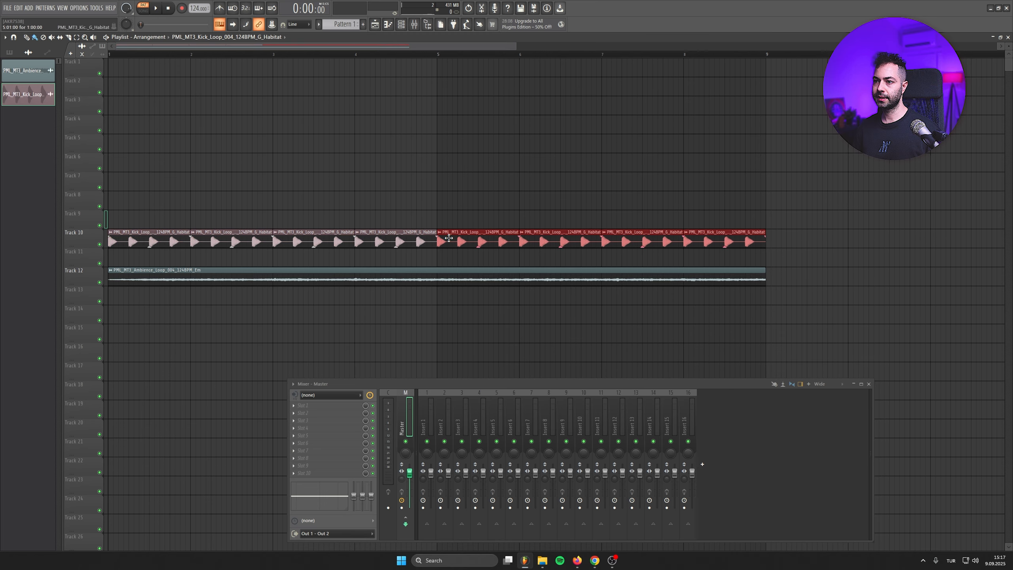
{"action": "scroll", "coordinate": [298, 265], "scroll_direction": "down", "scroll_amount": 2}
{"action": "left_click_drag", "start_coordinate": [601, 191], "coordinate": [576, 241]}
{"action": "scroll", "coordinate": [540, 91], "scroll_direction": "down", "scroll_amount": 3}
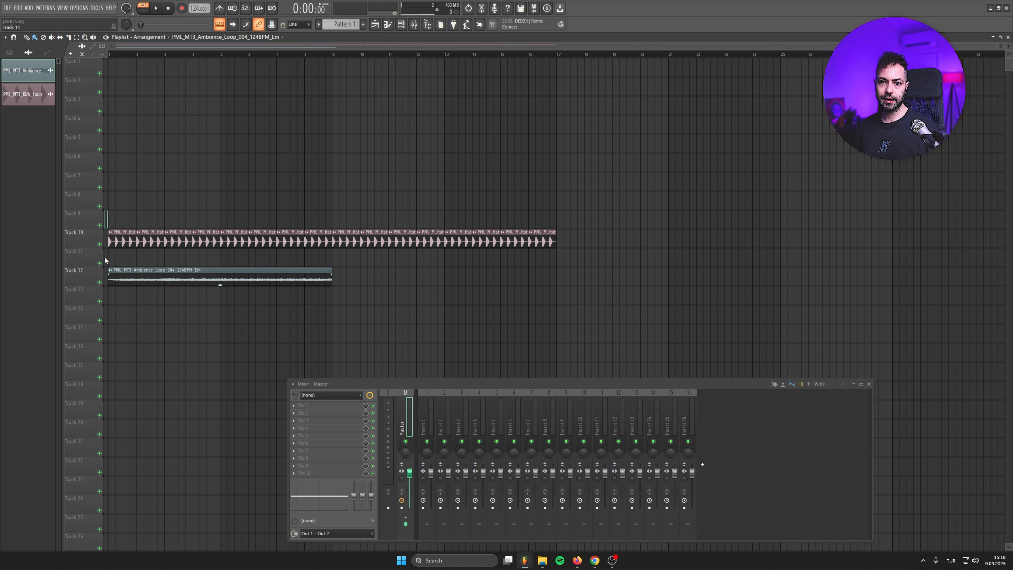
Step: Solo the kick loop's track and play the arrangement in song mode
{"action": "right_click", "coordinate": [102, 229]}
{"action": "right_click", "coordinate": [99, 244]}
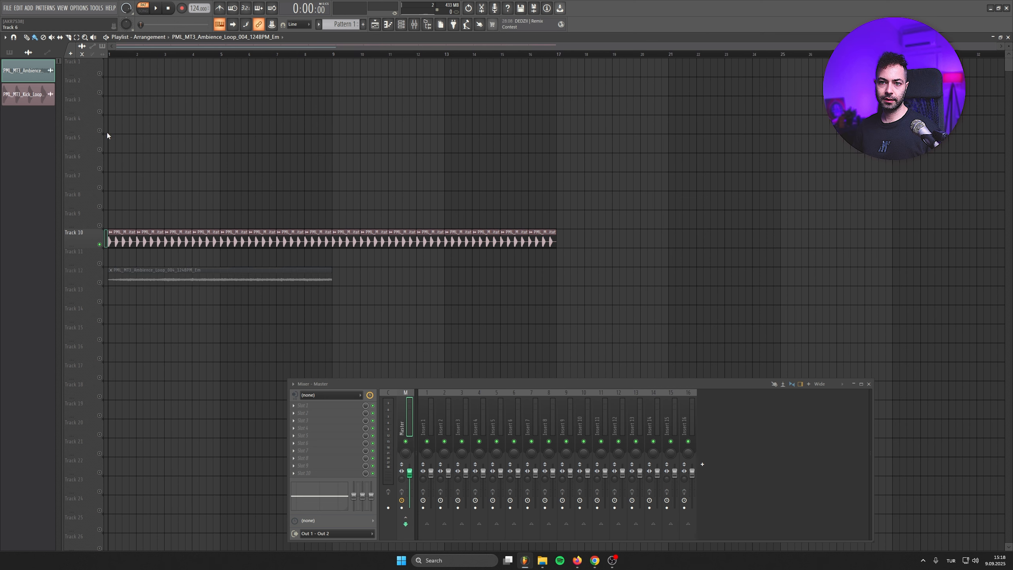
{"action": "left_click", "coordinate": [142, 8]}
{"action": "key", "text": "space"}
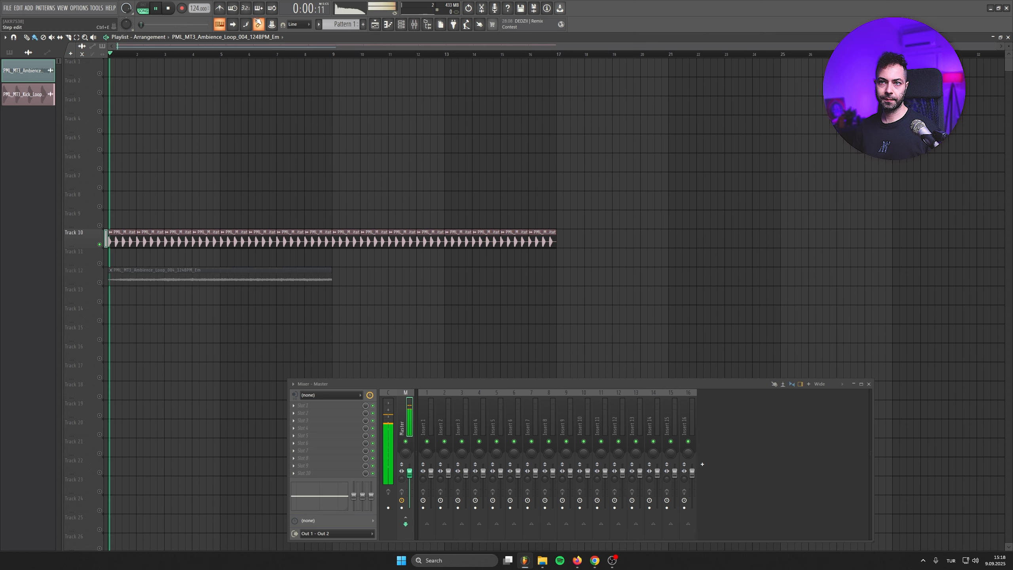
Step: Stop playback and place Pattern 1 at the start of Track 11
{"action": "left_click", "coordinate": [363, 25]}
{"action": "key", "text": "Return"}
{"action": "key", "text": "space"}
{"action": "left_click_drag", "start_coordinate": [172, 256], "coordinate": [90, 259]}
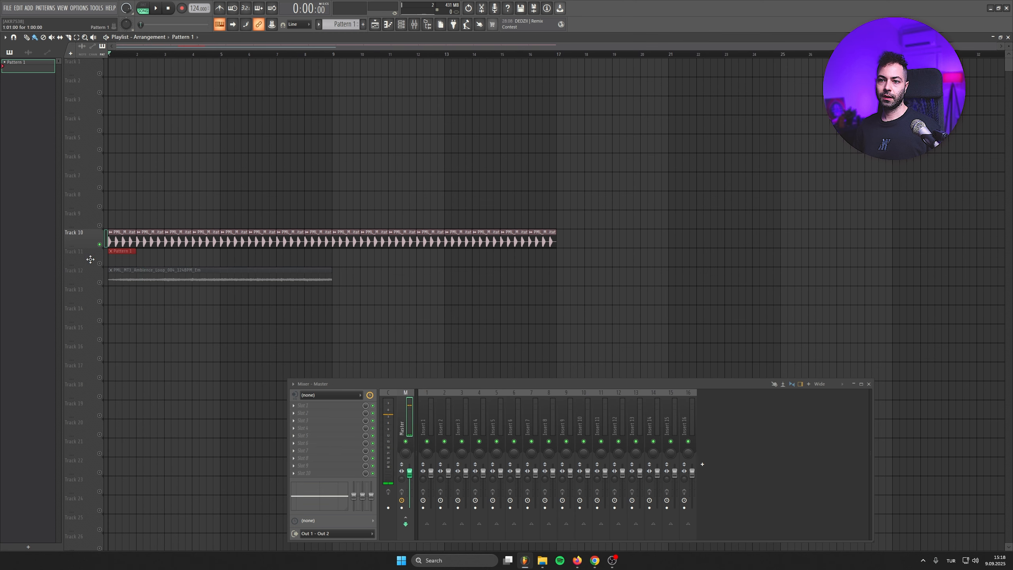
Step: Show the channel rack and add a FLEX instrument channel
{"action": "left_click", "coordinate": [401, 24]}
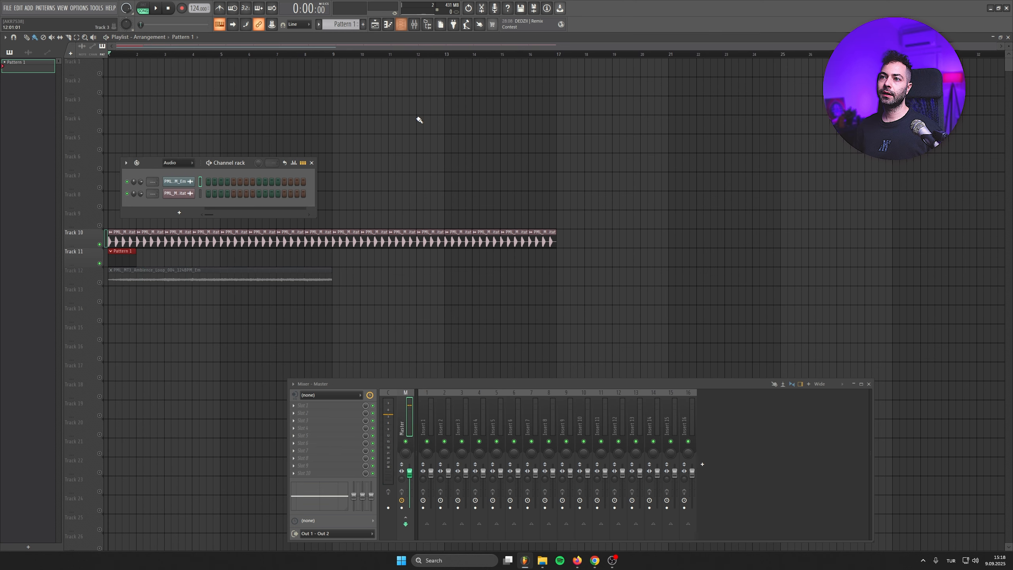
{"action": "right_click", "coordinate": [192, 178]}
{"action": "mouse_move", "coordinate": [212, 259]}
{"action": "left_click", "coordinate": [277, 192]}
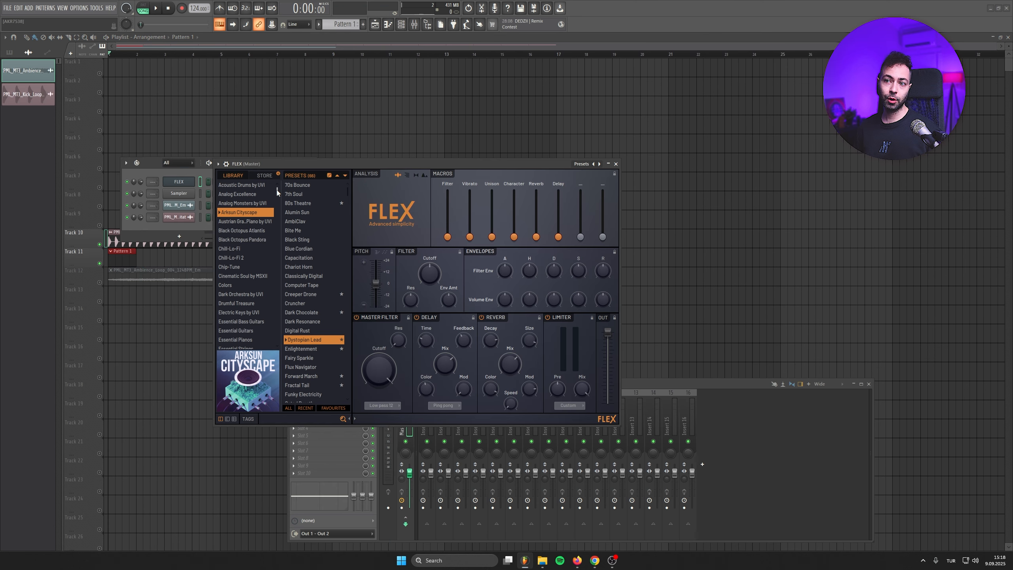
Step: Load the PAD Nika preset from FLEX's Melodic Techno library and close the instrument window
{"action": "left_click_drag", "start_coordinate": [276, 192], "coordinate": [276, 216]}
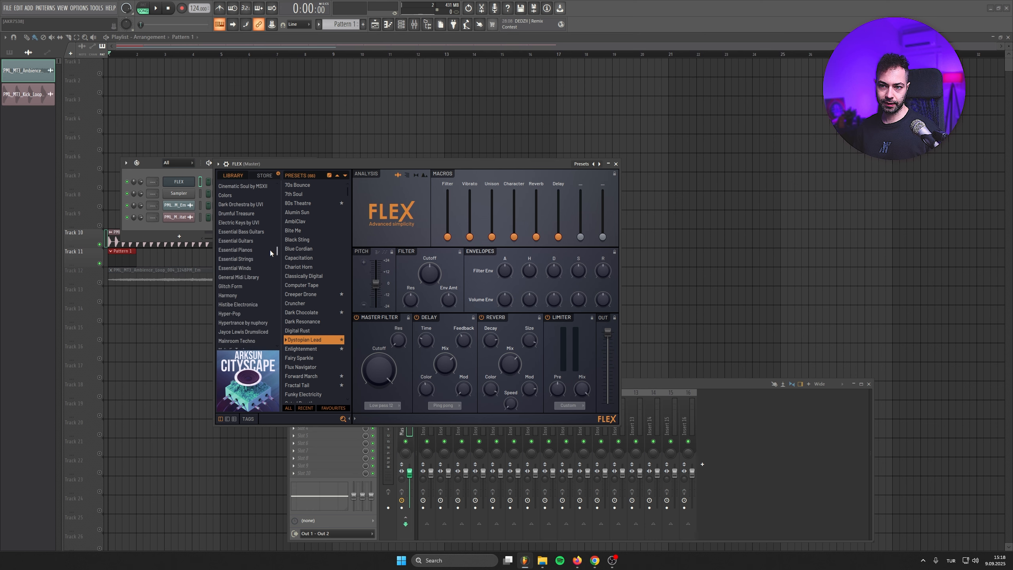
{"action": "scroll", "coordinate": [266, 278], "scroll_direction": "down", "scroll_amount": 3}
{"action": "left_click", "coordinate": [245, 284]}
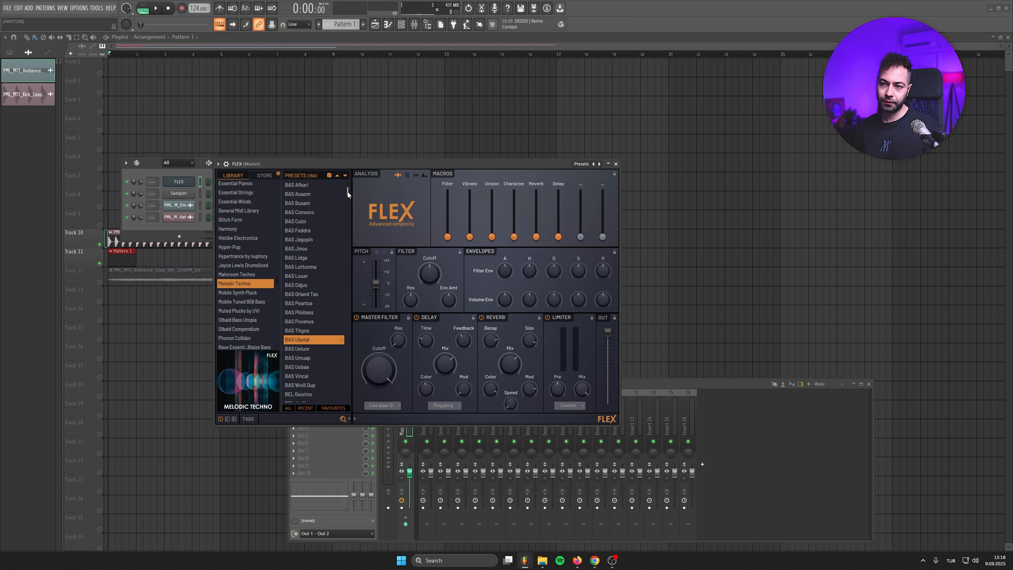
{"action": "left_click_drag", "start_coordinate": [348, 193], "coordinate": [356, 225]}
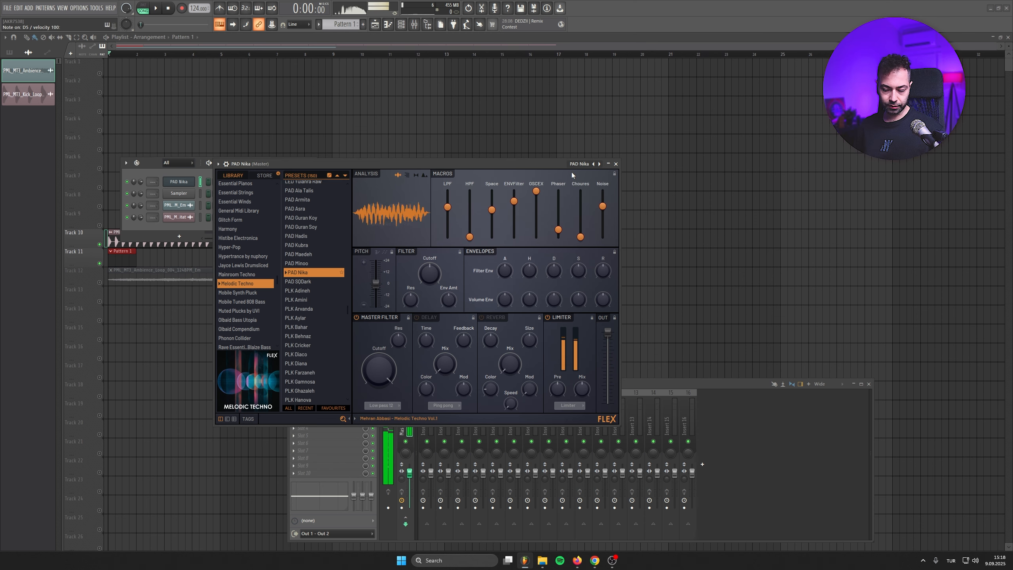
{"action": "left_click", "coordinate": [615, 164]}
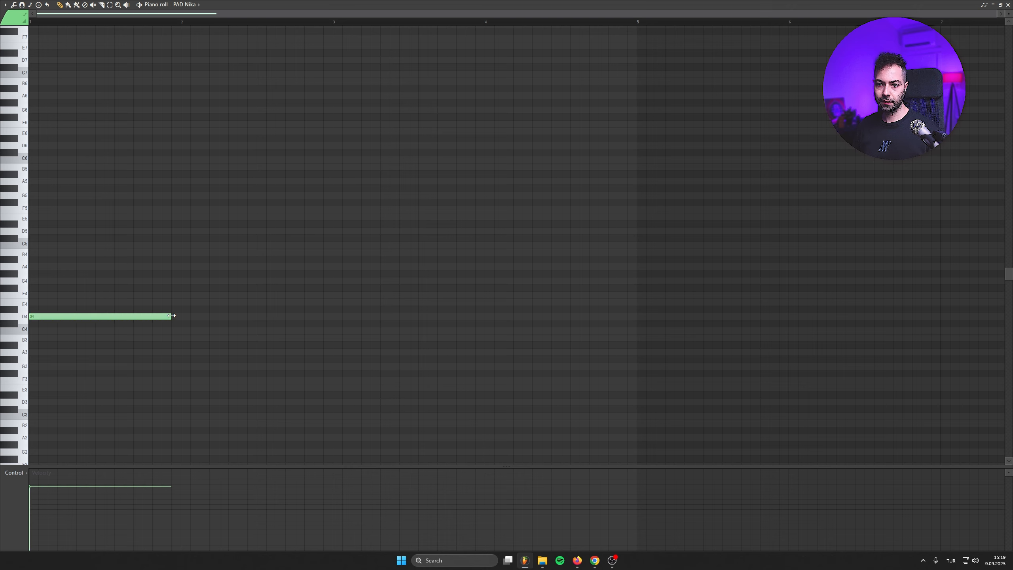
Step: Lengthen the D4 pad note to two bars and add a two-bar C4 note starting at bar 3
{"action": "key", "text": "space"}
{"action": "left_click_drag", "start_coordinate": [171, 316], "coordinate": [335, 316]}
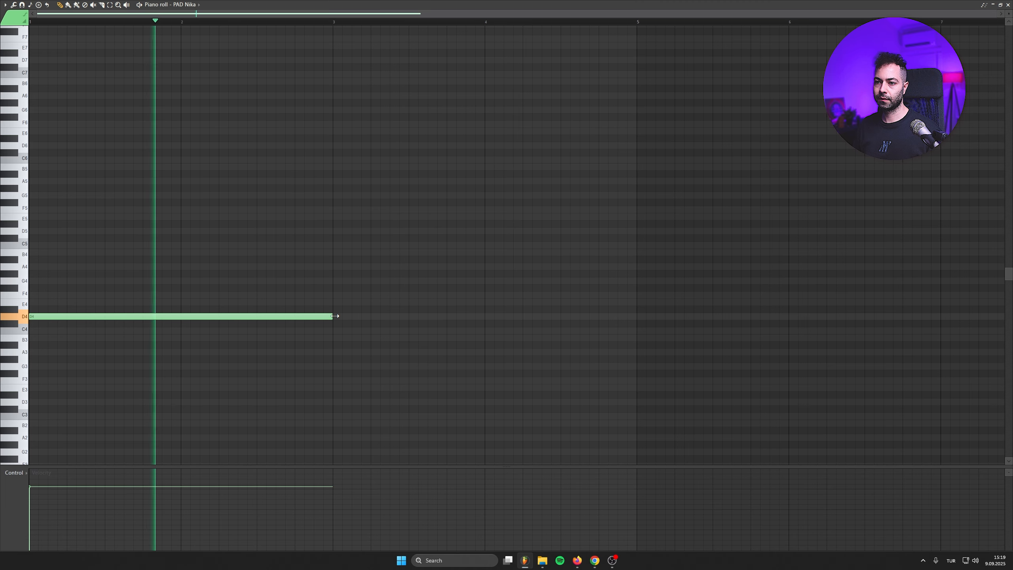
{"action": "scroll", "coordinate": [179, 355], "scroll_direction": "up", "scroll_amount": 2}
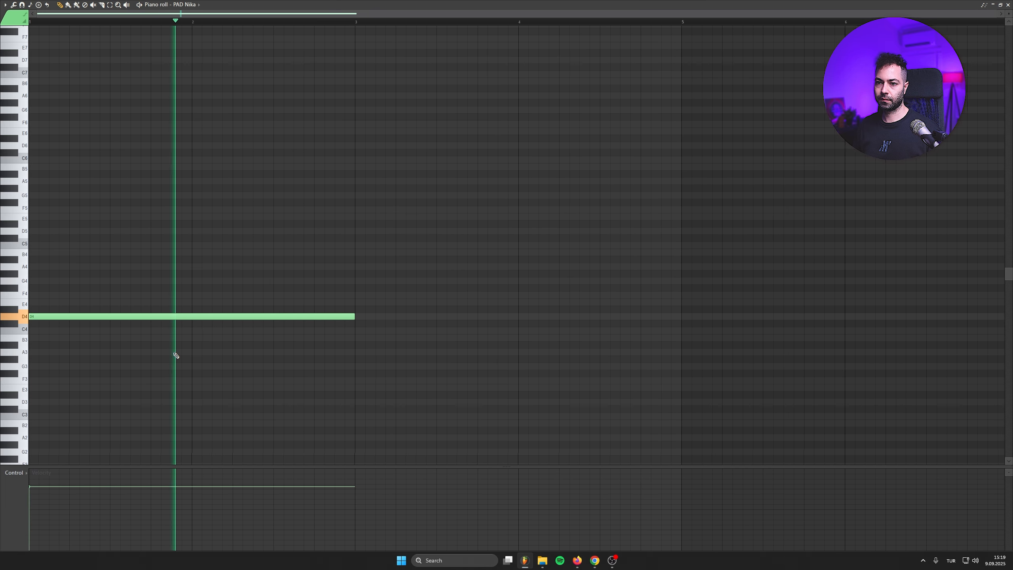
{"action": "scroll", "coordinate": [175, 355], "scroll_direction": "up", "scroll_amount": 2}
{"action": "left_click", "coordinate": [387, 338]}
{"action": "left_click_drag", "start_coordinate": [325, 397], "coordinate": [96, 402]}
{"action": "left_click_drag", "start_coordinate": [258, 343], "coordinate": [257, 336]}
{"action": "scroll", "coordinate": [223, 399], "scroll_direction": "down", "scroll_amount": 3}
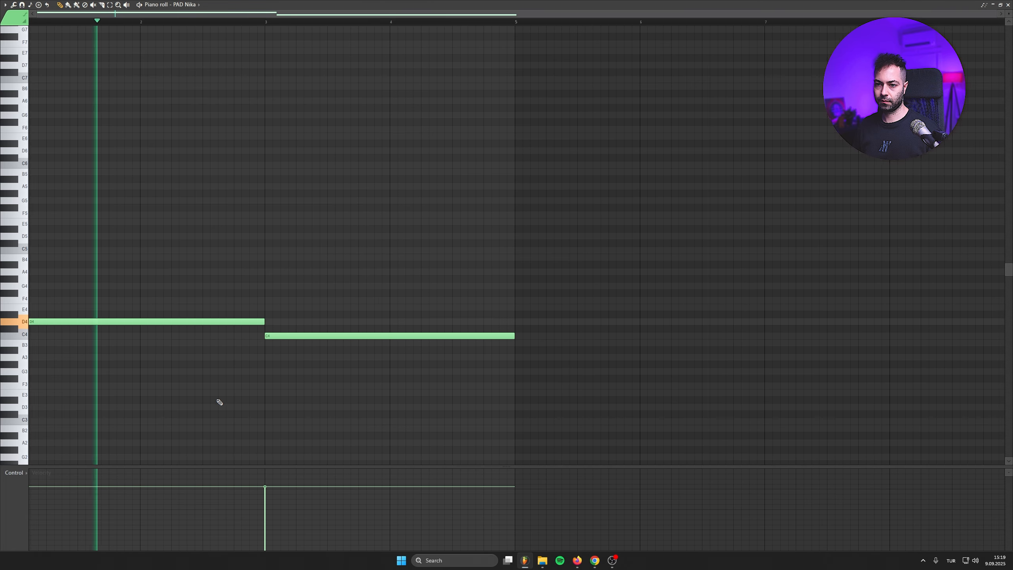
Step: Add a two-bar A#3 note to the pad line starting at bar 5
{"action": "left_click", "coordinate": [515, 350]}
{"action": "left_click_drag", "start_coordinate": [590, 391], "coordinate": [319, 395]}
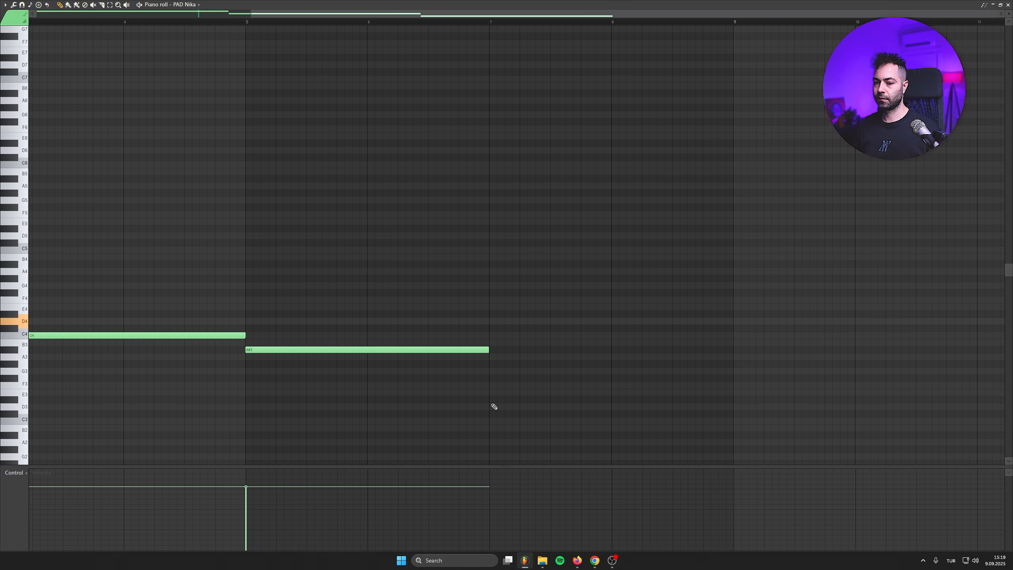
{"action": "left_click_drag", "start_coordinate": [390, 409], "coordinate": [457, 402]}
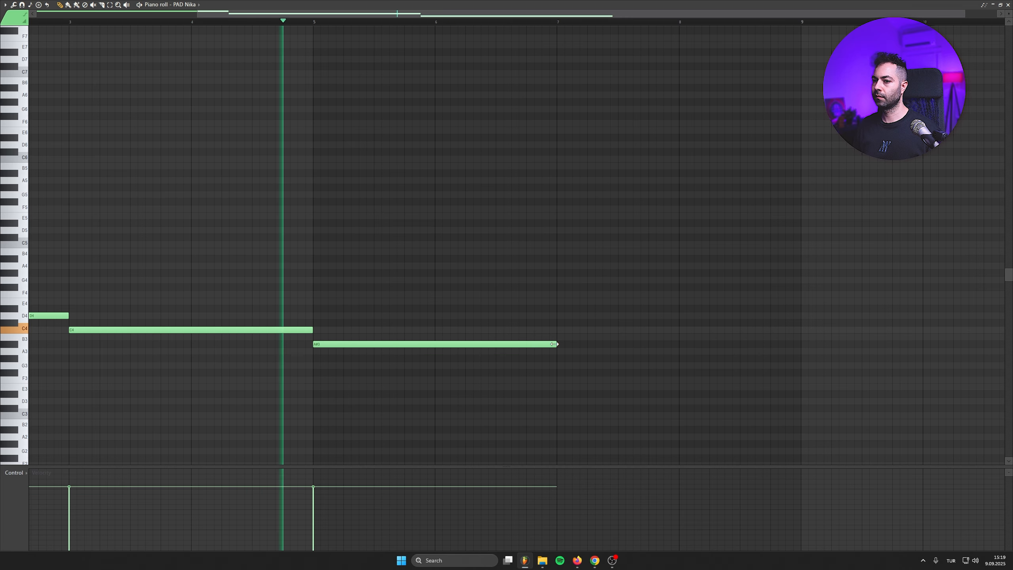
{"action": "left_click_drag", "start_coordinate": [475, 384], "coordinate": [331, 379]}
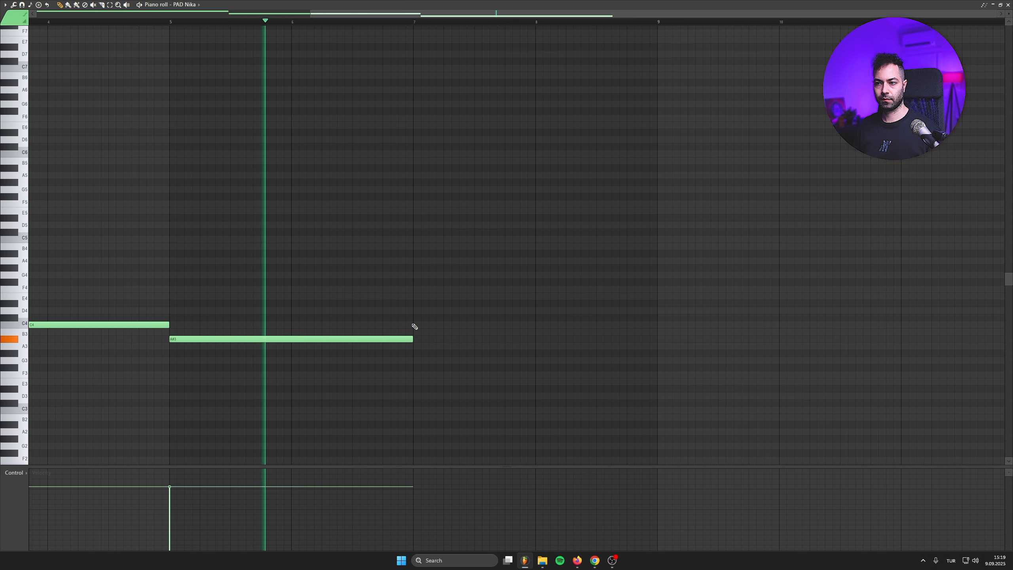
Step: Add one-bar C4 and F4 notes at bars 7 and 8 and stop playback
{"action": "left_click", "coordinate": [414, 325]}
{"action": "left_click_drag", "start_coordinate": [655, 324], "coordinate": [562, 288]}
{"action": "left_click", "coordinate": [560, 303]}
{"action": "scroll", "coordinate": [337, 335], "scroll_direction": "down", "scroll_amount": 3}
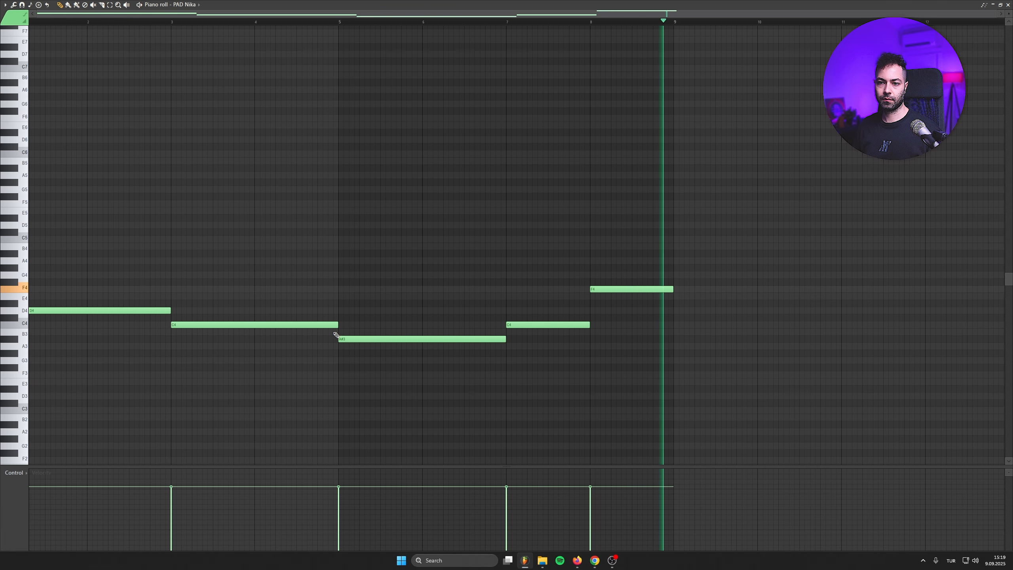
{"action": "key", "text": "space"}
Step: Duplicate the whole note line one octave higher, and copy that duplicate up a fifth so it starts on A5
{"action": "scroll", "coordinate": [98, 305], "scroll_direction": "up", "scroll_amount": 1}
{"action": "key", "text": "ctrl+a"}
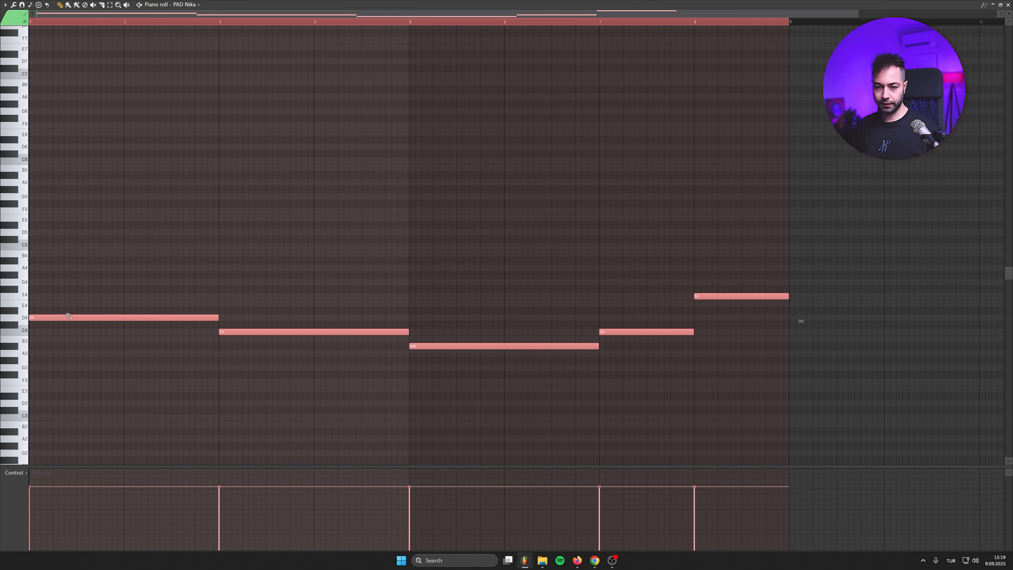
{"action": "left_click_drag", "start_coordinate": [66, 316], "coordinate": [37, 235]}
{"action": "scroll", "coordinate": [80, 272], "scroll_direction": "up", "scroll_amount": 3}
{"action": "scroll", "coordinate": [82, 359], "scroll_direction": "up", "scroll_amount": 2}
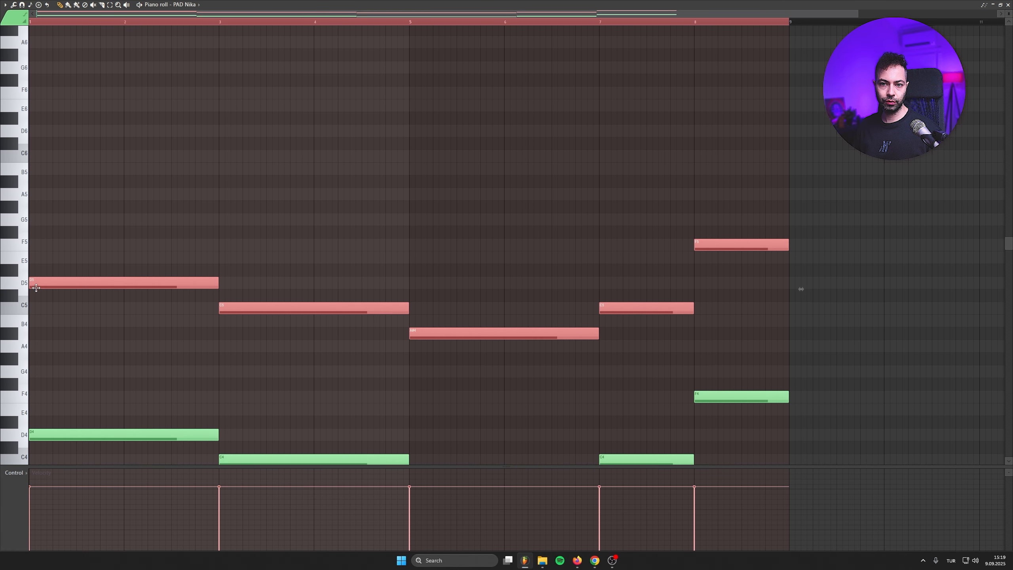
{"action": "left_click_drag", "start_coordinate": [36, 288], "coordinate": [31, 192]}
{"action": "scroll", "coordinate": [125, 262], "scroll_direction": "up", "scroll_amount": 4}
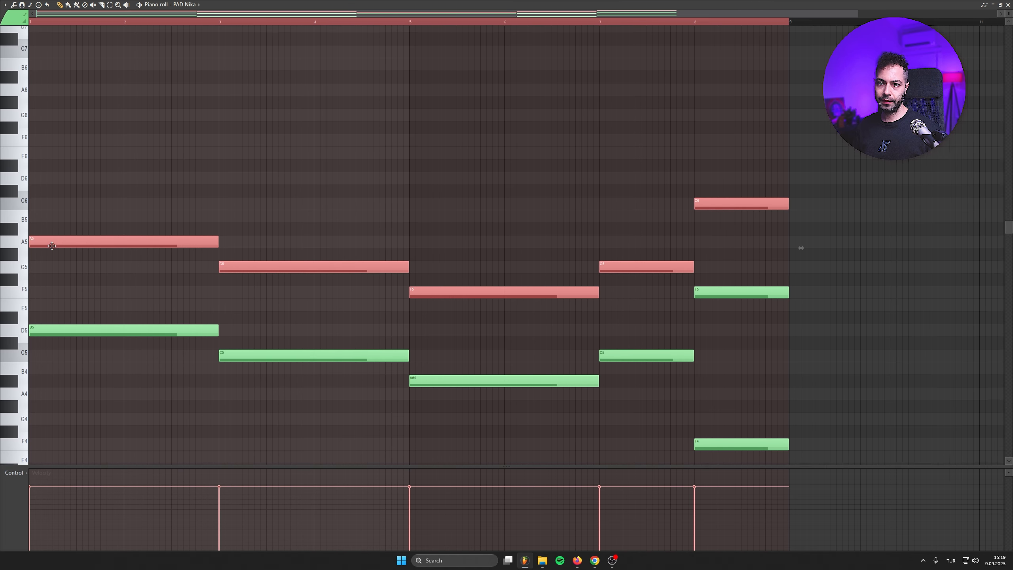
Step: Add another copy of the line on top starting on F6, with every note after the first raised one more semitone
{"action": "left_click_drag", "start_coordinate": [40, 238], "coordinate": [40, 172]}
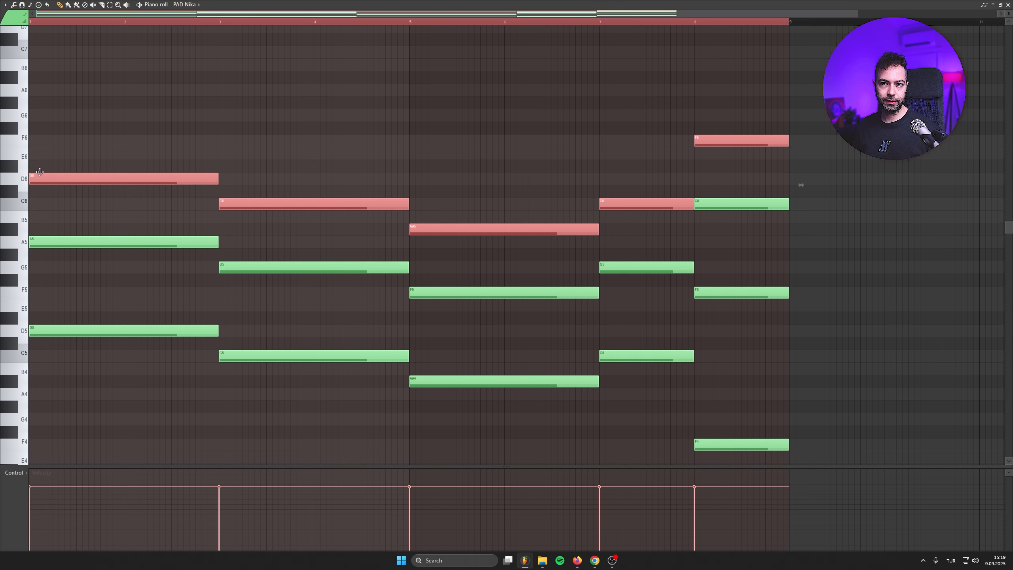
{"action": "left_click_drag", "start_coordinate": [40, 172], "coordinate": [14, 133]}
{"action": "left_click_drag", "start_coordinate": [259, 144], "coordinate": [646, 193]}
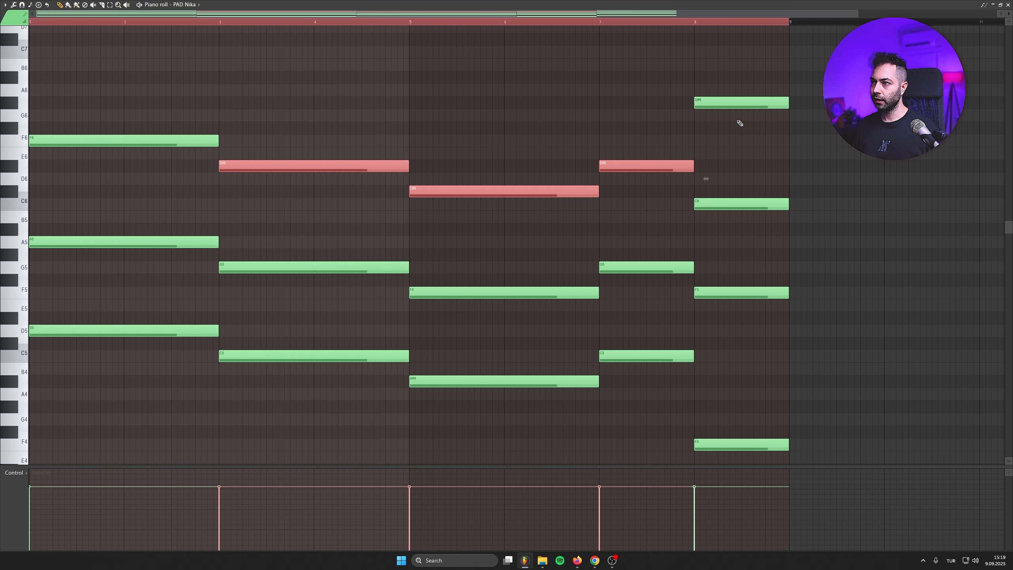
{"action": "key", "text": "shift+Up"}
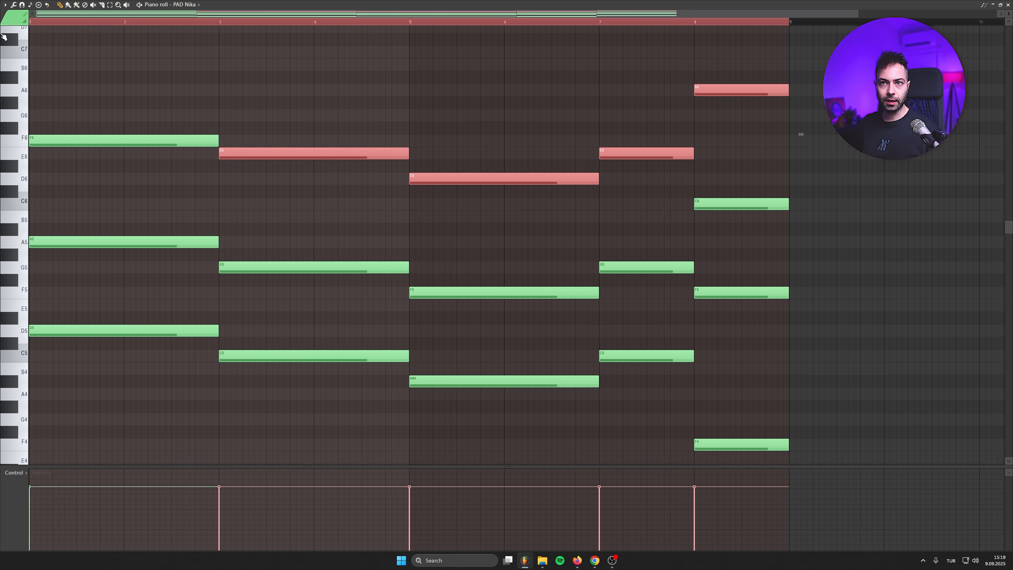
Step: Play the chord progression and transpose all its notes down one octave
{"action": "left_click", "coordinate": [48, 22]}
{"action": "key", "text": "space"}
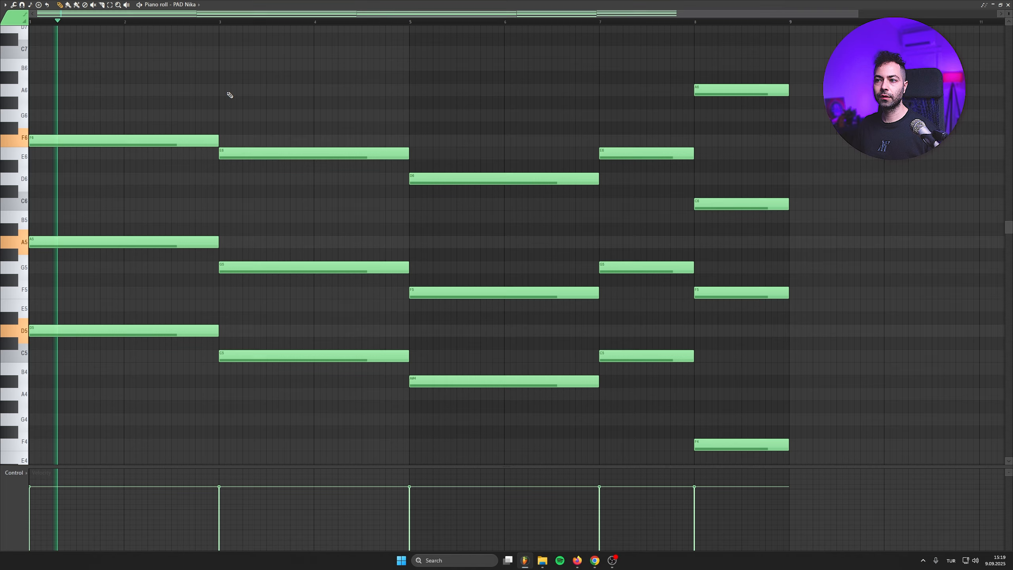
{"action": "scroll", "coordinate": [338, 295], "scroll_direction": "down", "scroll_amount": 1}
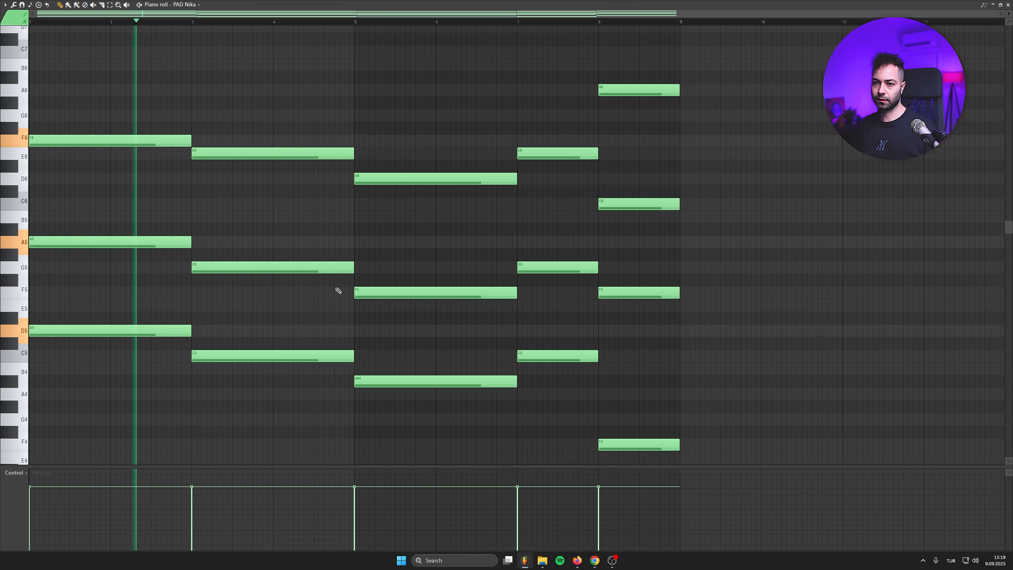
{"action": "key", "text": "space"}
{"action": "key", "text": "ctrl+a"}
{"action": "key", "text": "ctrl+Down"}
{"action": "key", "text": "space"}
{"action": "scroll", "coordinate": [746, 176], "scroll_direction": "down", "scroll_amount": 3}
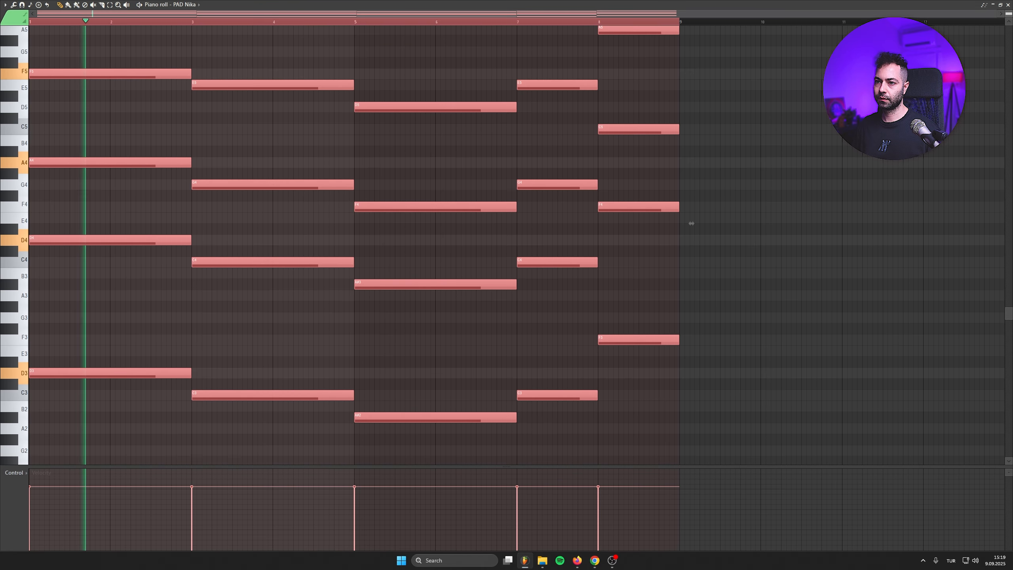
Step: Leave the piano roll and load Kickstart 2 in effect slot 9 of the Pad mixer track
{"action": "key", "text": "Escape"}
{"action": "scroll", "coordinate": [152, 182], "scroll_direction": "up", "scroll_amount": 2}
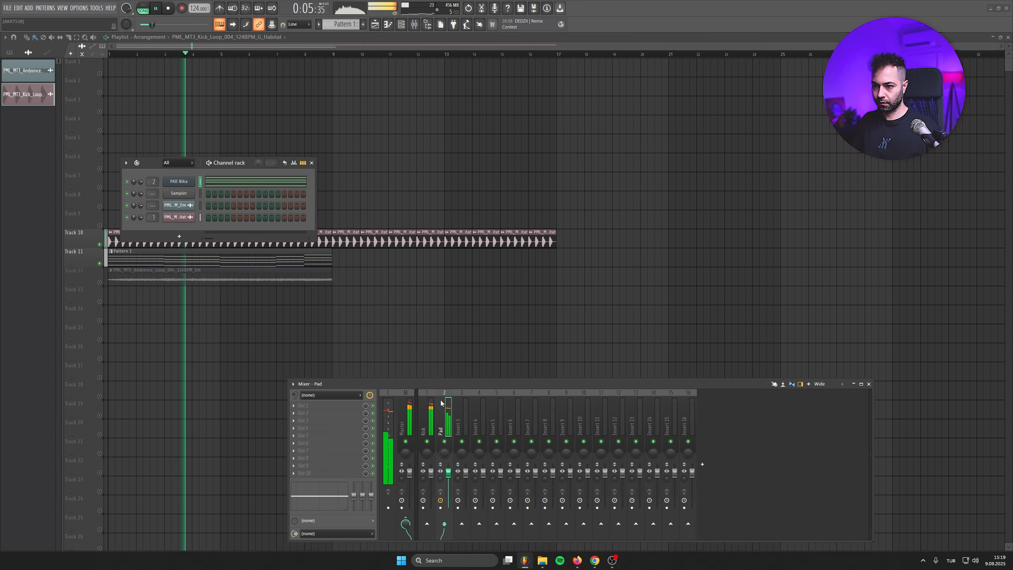
{"action": "left_click", "coordinate": [329, 465]}
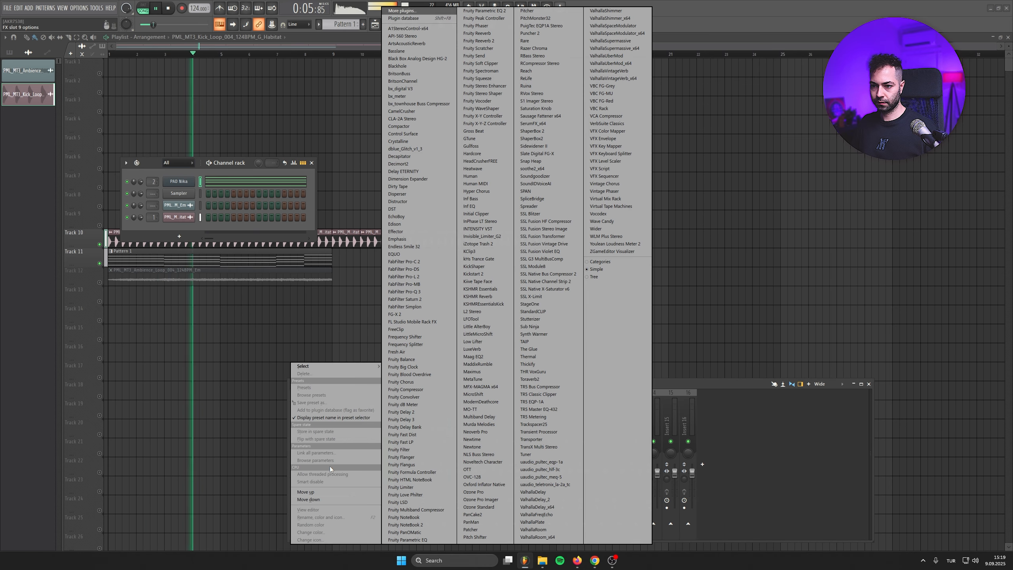
{"action": "left_click", "coordinate": [480, 275]}
{"action": "key", "text": "Escape"}
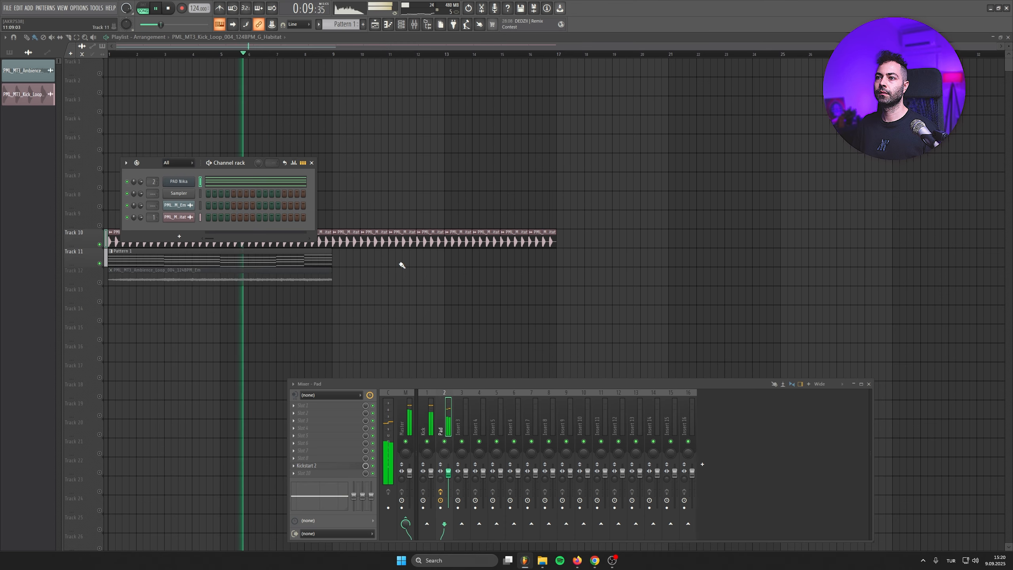
Step: Insert FabFilter Pro-Q 3 in effect slot 1 of the Pad mixer track and low-cut the pad at about 198 Hz
{"action": "left_click", "coordinate": [341, 405]}
{"action": "left_click", "coordinate": [423, 291]}
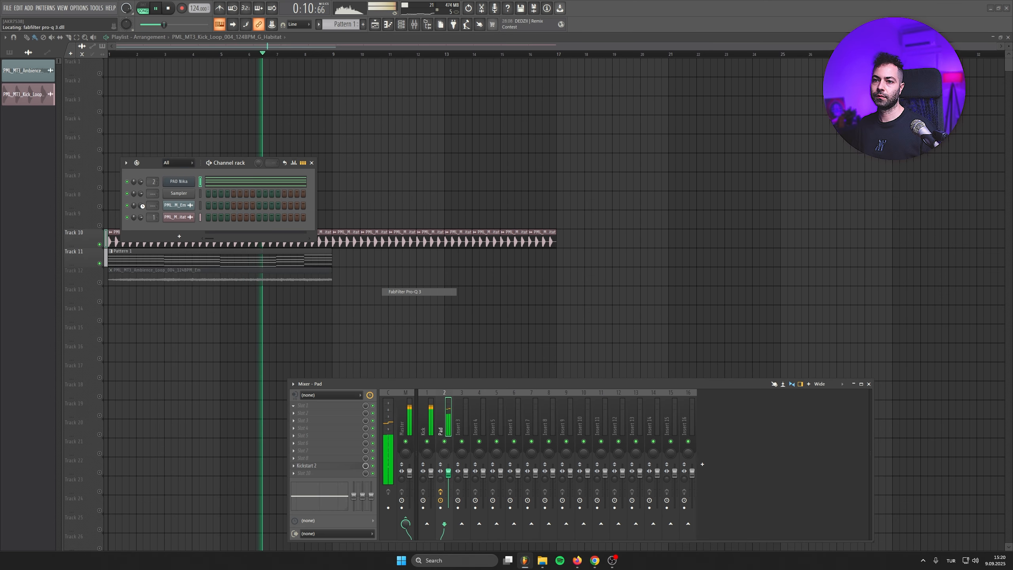
{"action": "left_click_drag", "start_coordinate": [93, 220], "coordinate": [242, 233]}
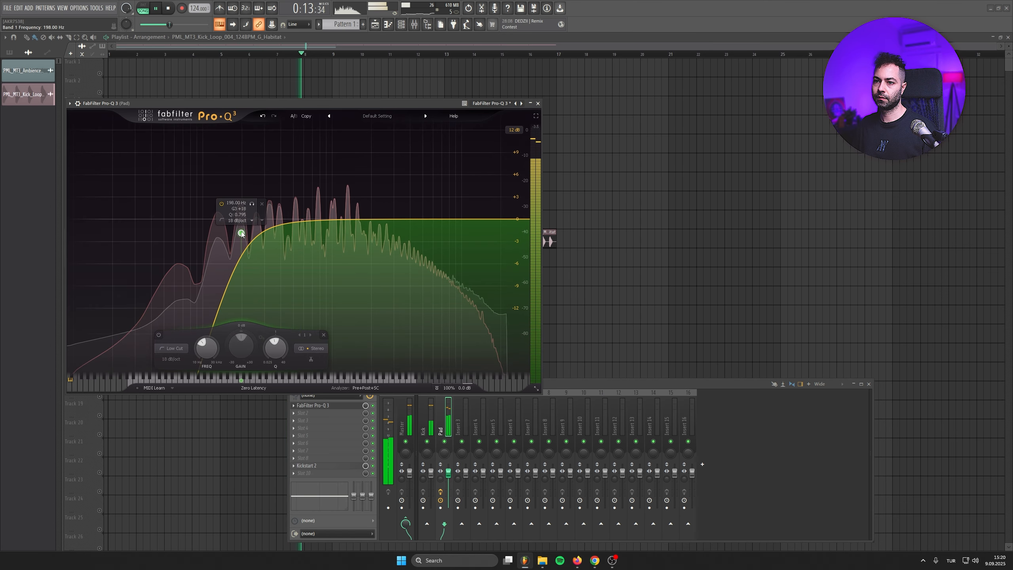
{"action": "key", "text": "Escape"}
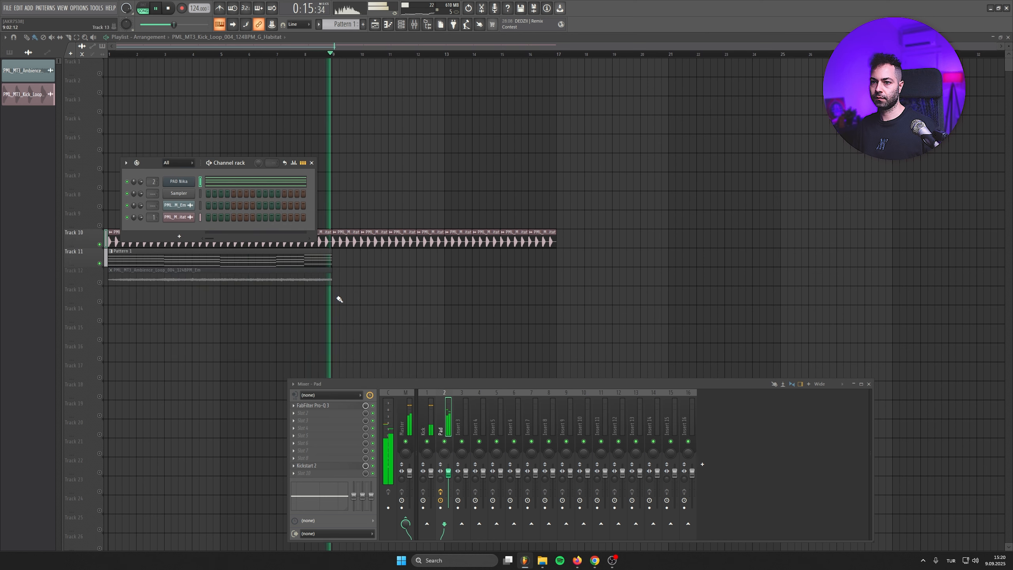
Step: Stop playback and copy the Pattern 1 clip on Track 11 to start at bar 9
{"action": "key", "text": "space"}
{"action": "left_click_drag", "start_coordinate": [281, 257], "coordinate": [526, 256]}
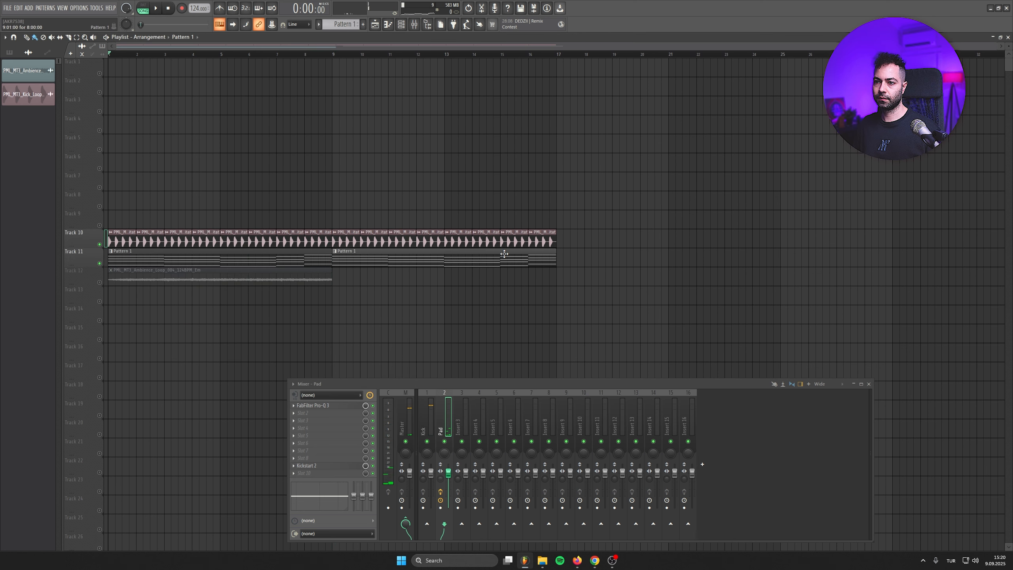
{"action": "left_click_drag", "start_coordinate": [450, 379], "coordinate": [410, 379]}
Step: Unmute the ambience loop on Track 12 with its stretch mode set to Auto, and duplicate its clip at bar 9
{"action": "double_click", "coordinate": [176, 279]}
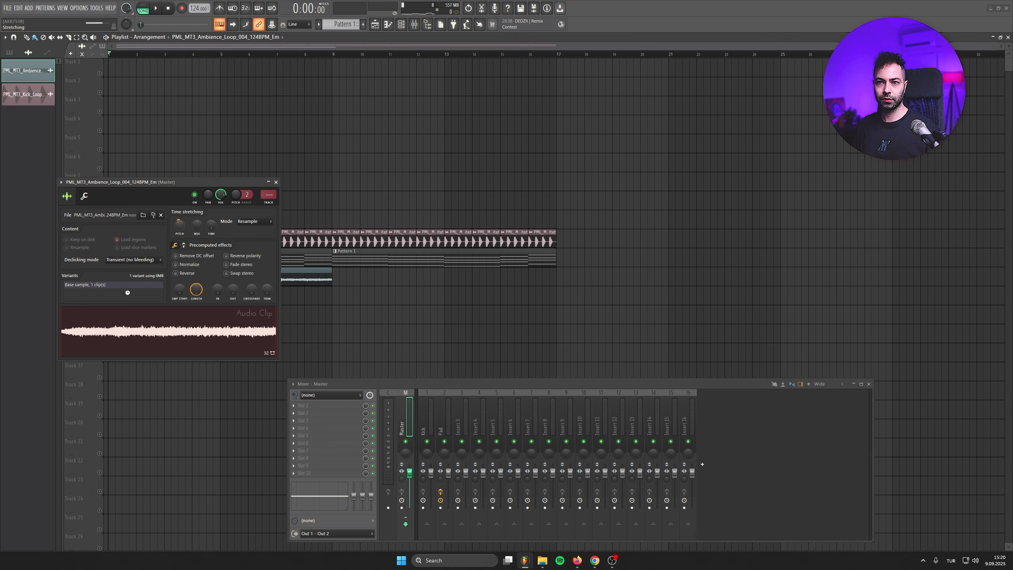
{"action": "left_click", "coordinate": [276, 183]}
{"action": "key", "text": "ctrl+b"}
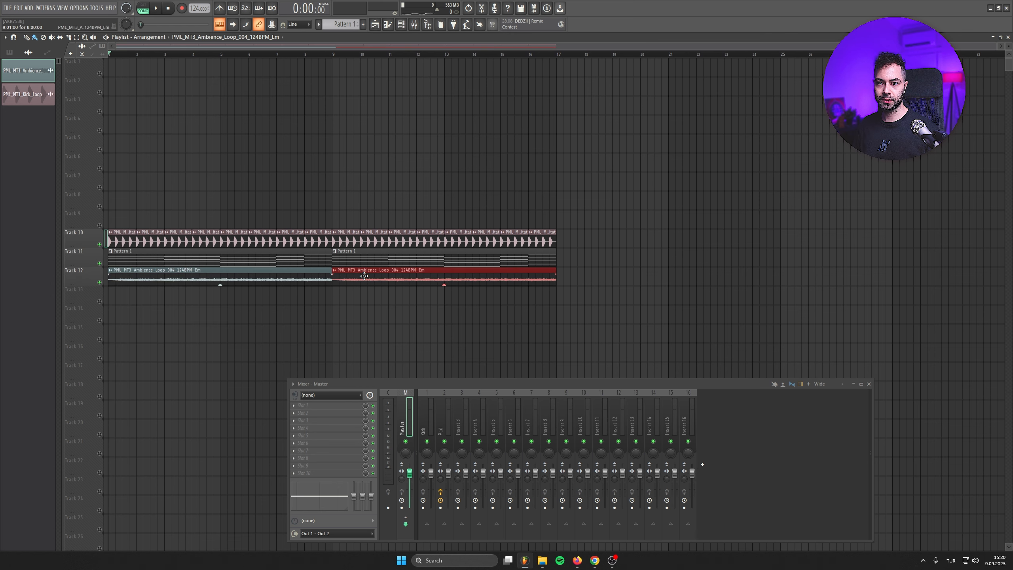
Step: Route the ambience loop to mixer track 3, named Amb, and load Kickstart 2 in that track's effect slot 9
{"action": "double_click", "coordinate": [363, 276]}
{"action": "key", "text": "space"}
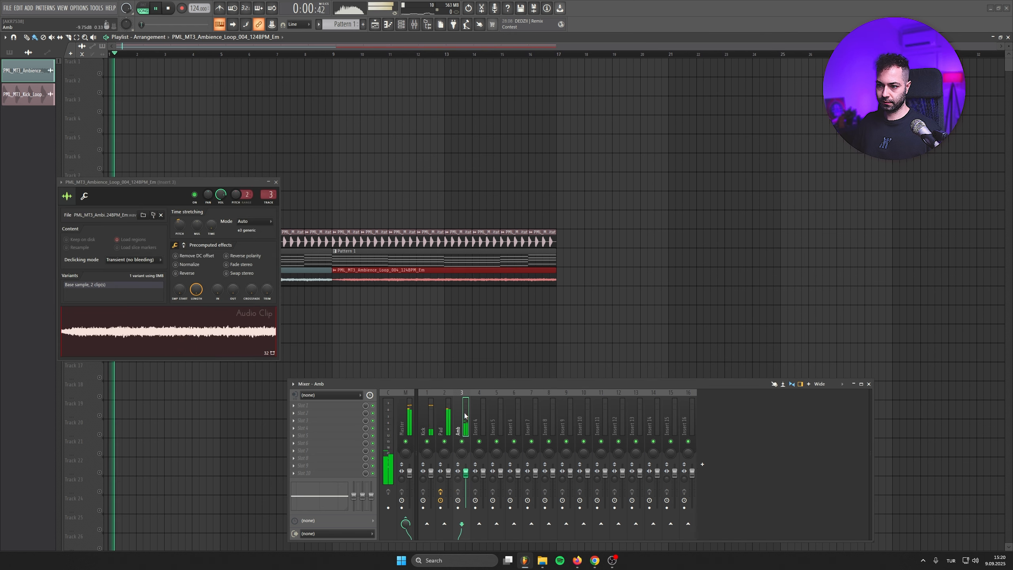
{"action": "left_click", "coordinate": [343, 467]}
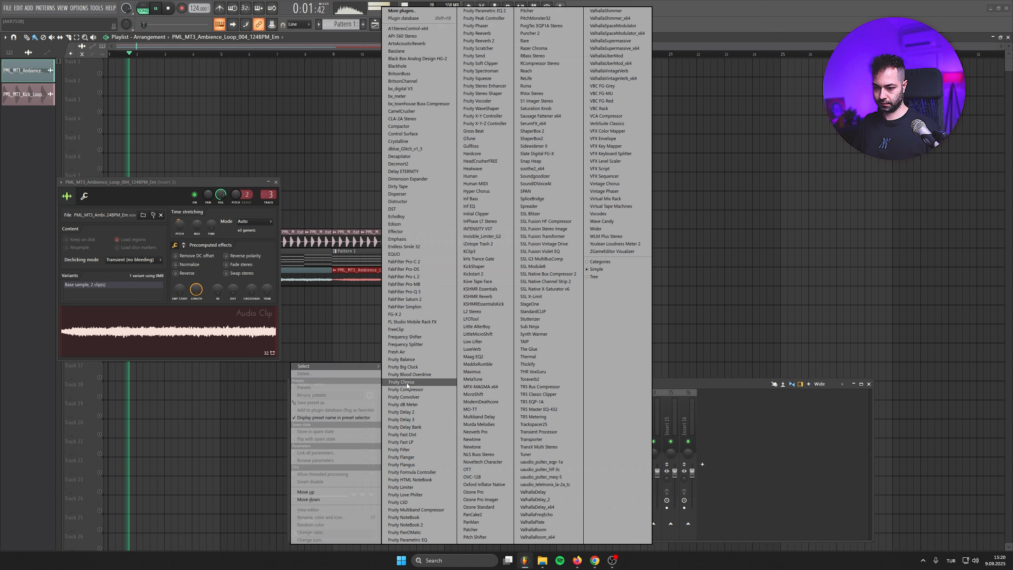
{"action": "left_click", "coordinate": [473, 274]}
Step: Add FabFilter Pro-Q 3 with a low cut in slot 1 of the Amb track and lower its volume to about -3.6 dB
{"action": "left_click", "coordinate": [333, 400]}
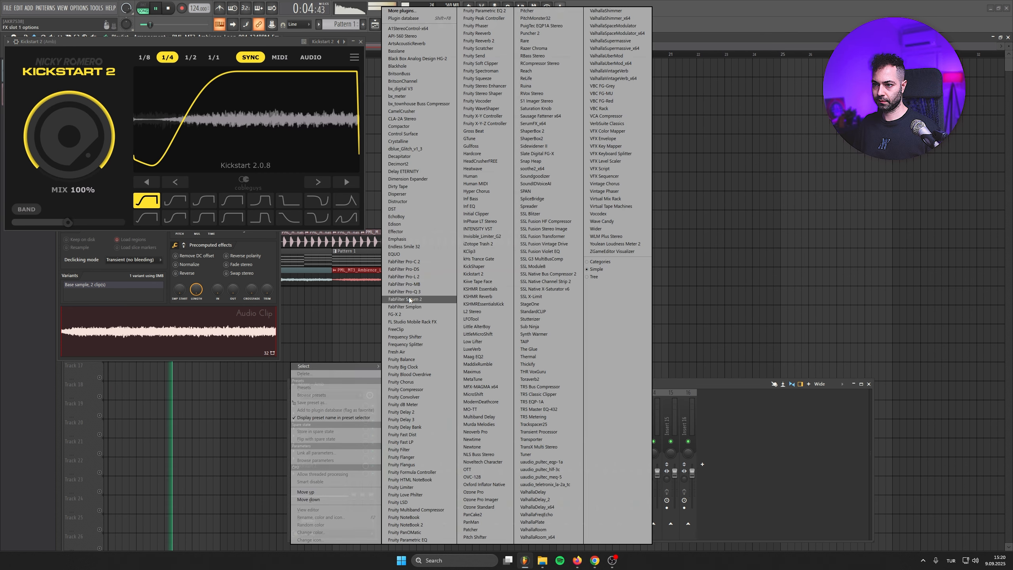
{"action": "left_click", "coordinate": [403, 291]}
{"action": "left_click_drag", "start_coordinate": [15, 158], "coordinate": [170, 205]}
{"action": "key", "text": "Escape"}
{"action": "left_click_drag", "start_coordinate": [466, 479], "coordinate": [466, 487]}
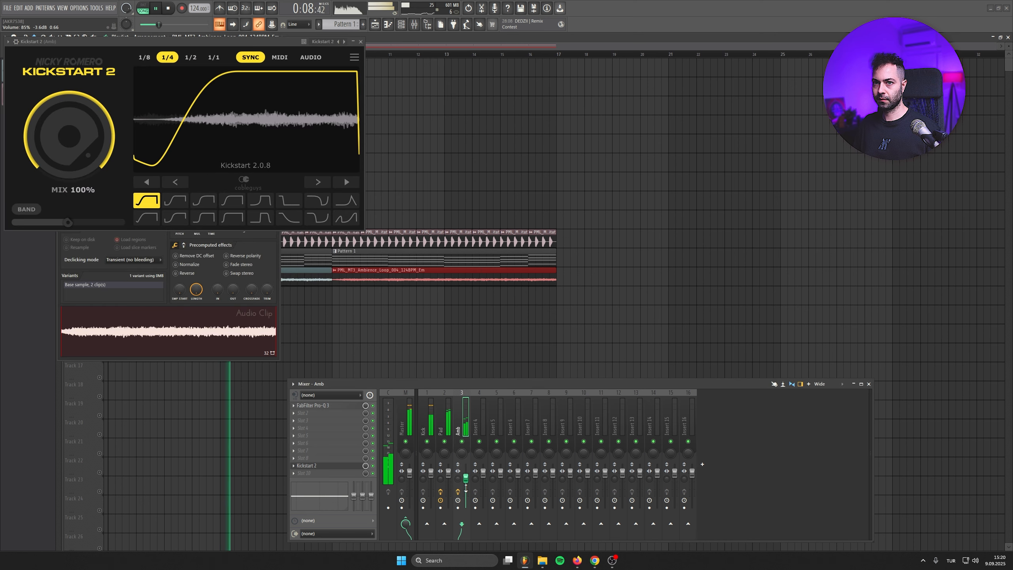
{"action": "left_click", "coordinate": [360, 41]}
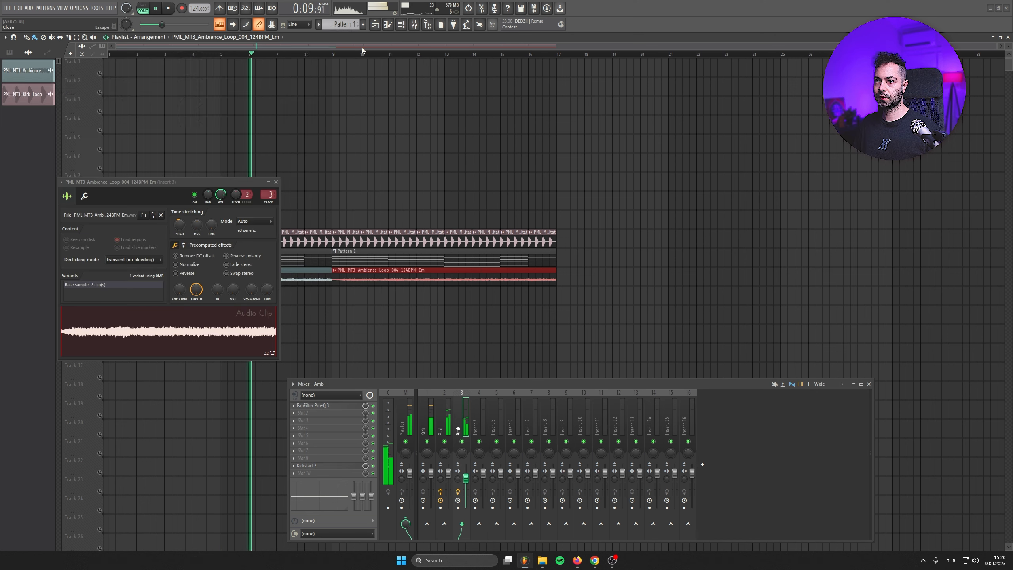
{"action": "left_click", "coordinate": [275, 182]}
{"action": "left_click", "coordinate": [401, 25]}
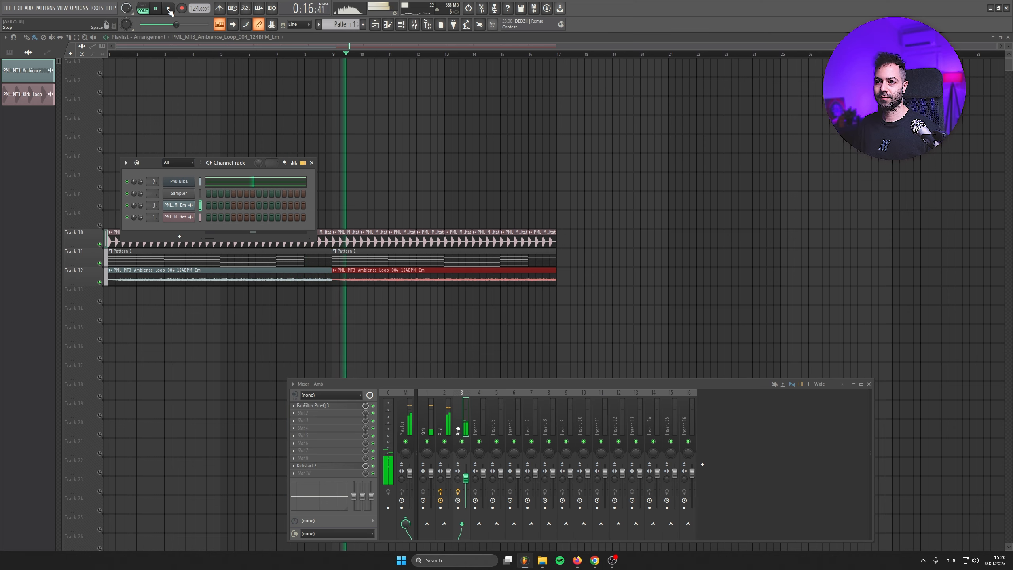
Step: Shorten the last PAD Nika chord to the second half of bar 8 and extend the preceding C chord to meet it
{"action": "double_click", "coordinate": [298, 264]}
{"action": "left_click_drag", "start_coordinate": [299, 266], "coordinate": [537, 234]}
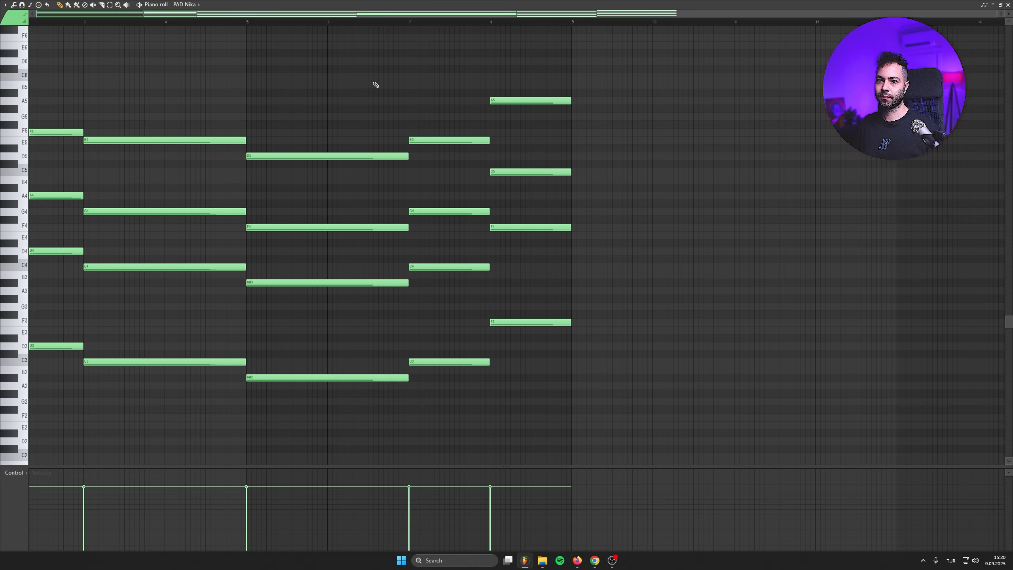
{"action": "left_click_drag", "start_coordinate": [449, 70], "coordinate": [473, 436]}
{"action": "left_click_drag", "start_coordinate": [520, 76], "coordinate": [521, 400]}
{"action": "left_click_drag", "start_coordinate": [522, 102], "coordinate": [562, 97]}
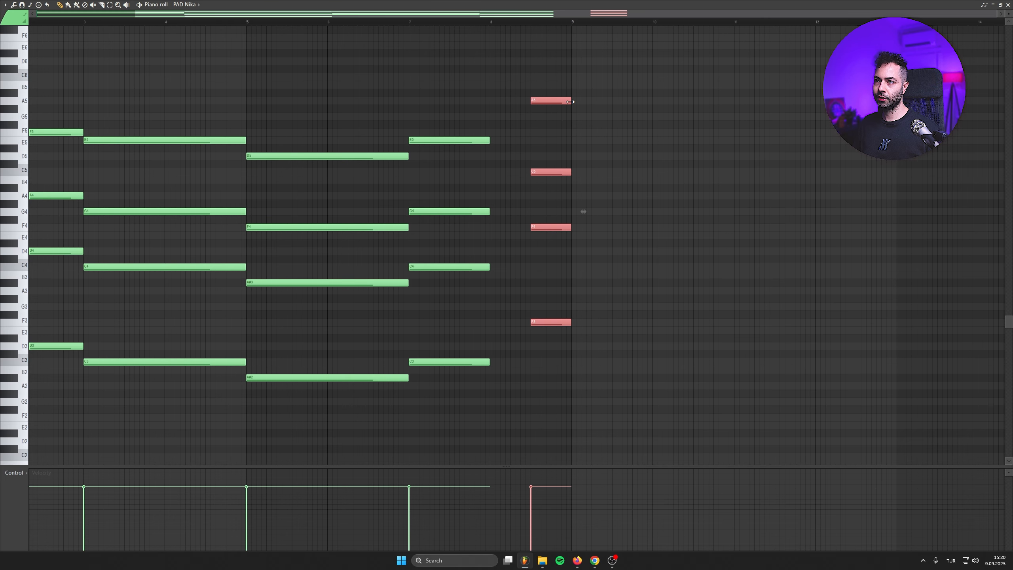
{"action": "left_click_drag", "start_coordinate": [446, 90], "coordinate": [473, 447]}
{"action": "key", "text": "Escape"}
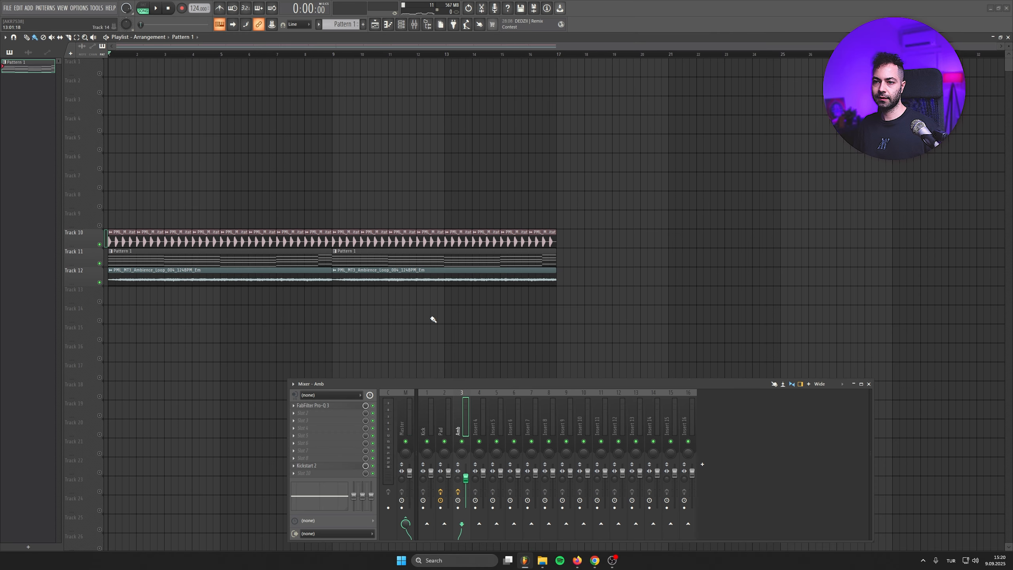
Step: Clone the PAD Nika channel, audition the Melodic Techno sequence presets and load SEQ Melodicair in the clone
{"action": "left_click_drag", "start_coordinate": [359, 319], "coordinate": [360, 393]}
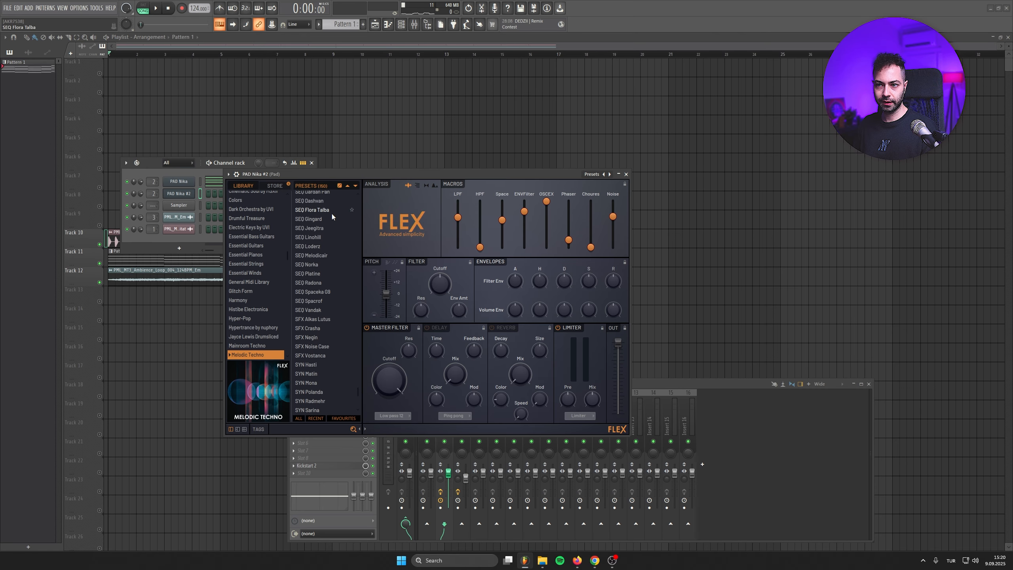
{"action": "left_click", "coordinate": [319, 227]}
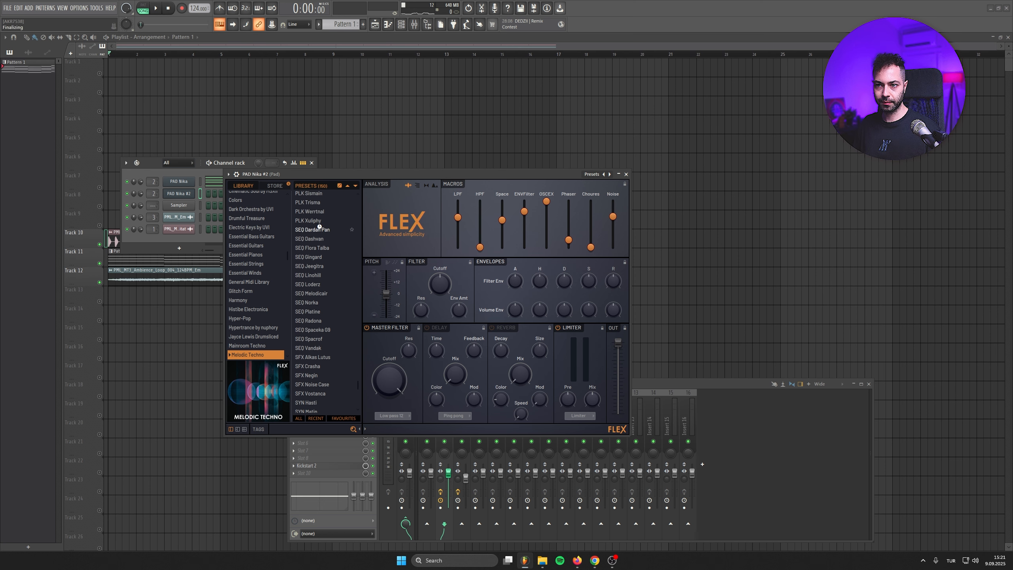
{"action": "left_click", "coordinate": [355, 186]}
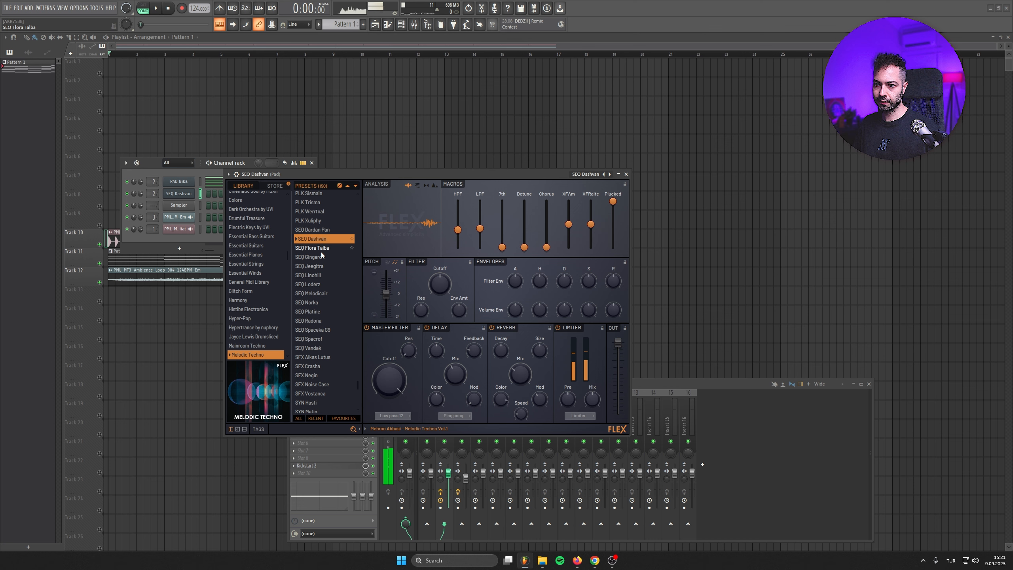
{"action": "key", "text": "w"}
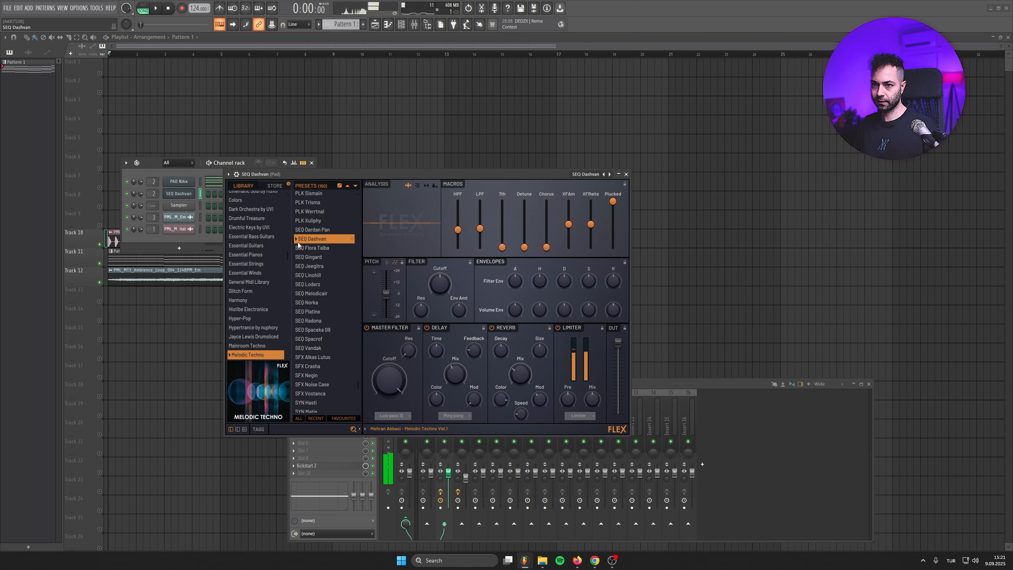
{"action": "left_click", "coordinate": [319, 294]}
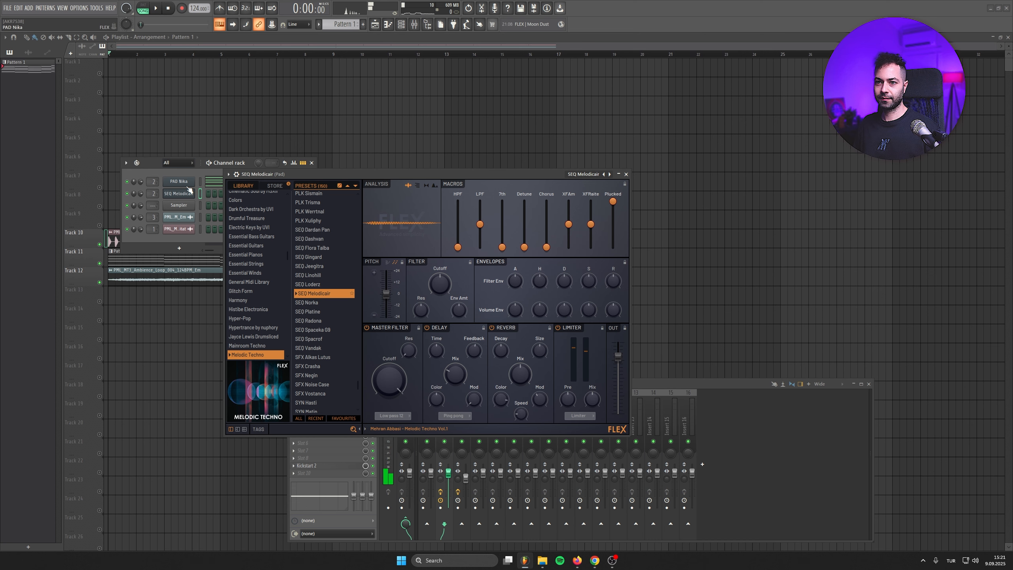
Step: Draw one D5 note across all eight bars on the SEQ Melodicair channel and play it against the loop
{"action": "right_click", "coordinate": [192, 193]}
{"action": "left_click", "coordinate": [211, 193]}
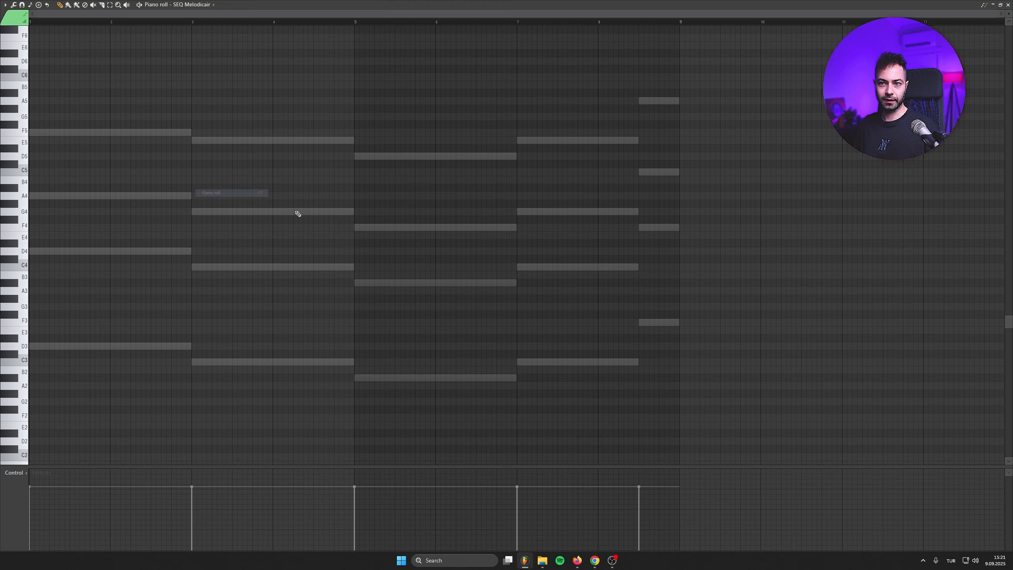
{"action": "scroll", "coordinate": [61, 178], "scroll_direction": "up", "scroll_amount": 3}
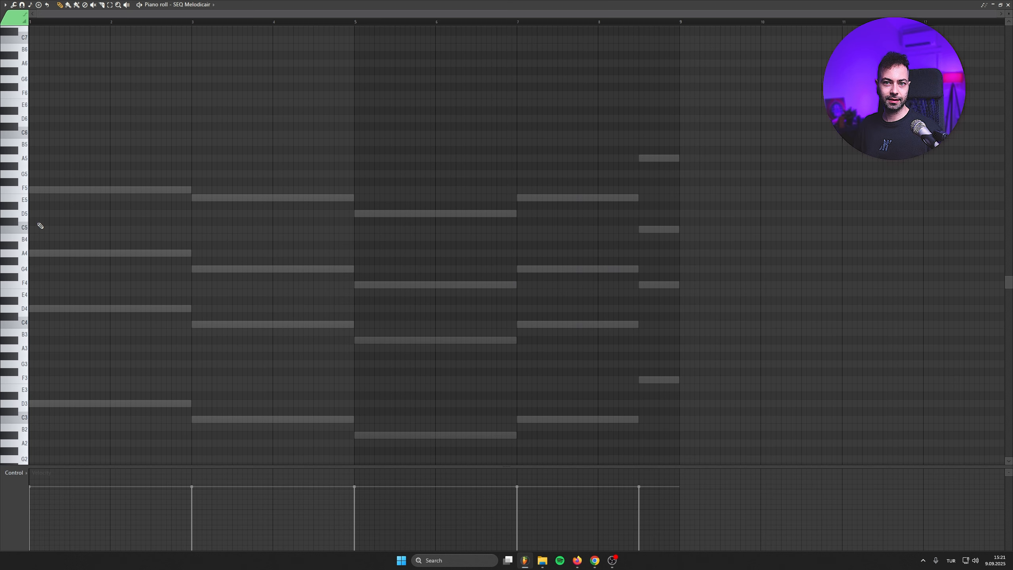
{"action": "left_click_drag", "start_coordinate": [151, 212], "coordinate": [684, 226]}
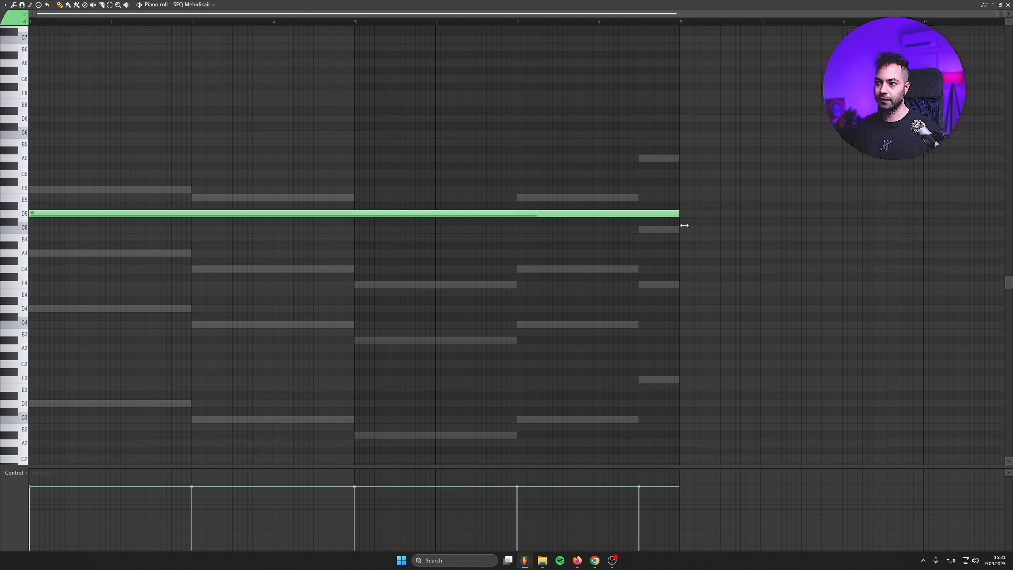
{"action": "key", "text": "space"}
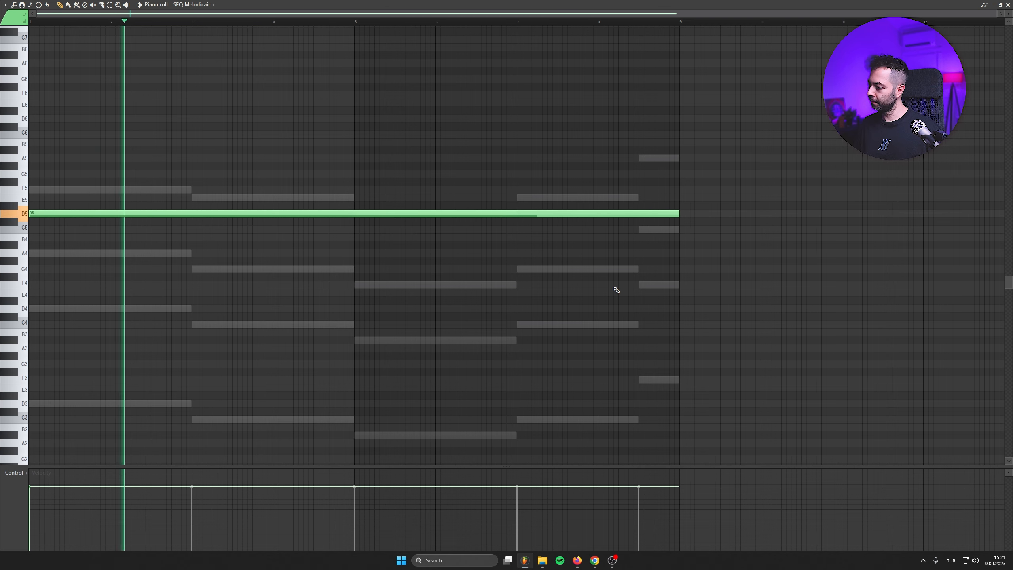
{"action": "key", "text": "space"}
Step: Save the project, transpose the long SEQ Melodicair note up one octave to D6, and play the loop
{"action": "key", "text": "ctrl+s"}
{"action": "key", "text": "Return"}
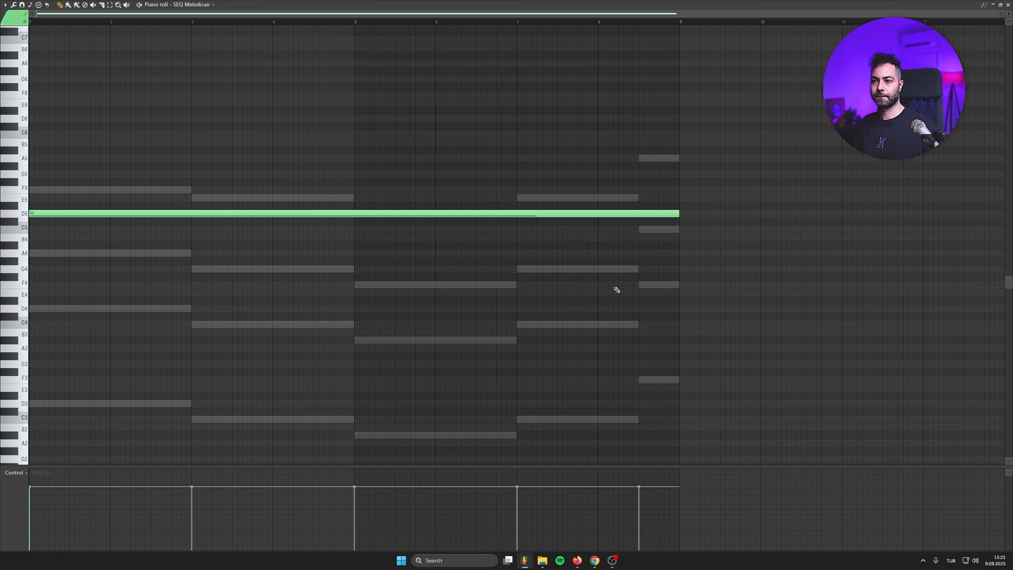
{"action": "key", "text": "ctrl+a"}
{"action": "scroll", "coordinate": [614, 290], "scroll_direction": "up", "scroll_amount": 1}
{"action": "key", "text": "ctrl+Up"}
{"action": "key", "text": "space"}
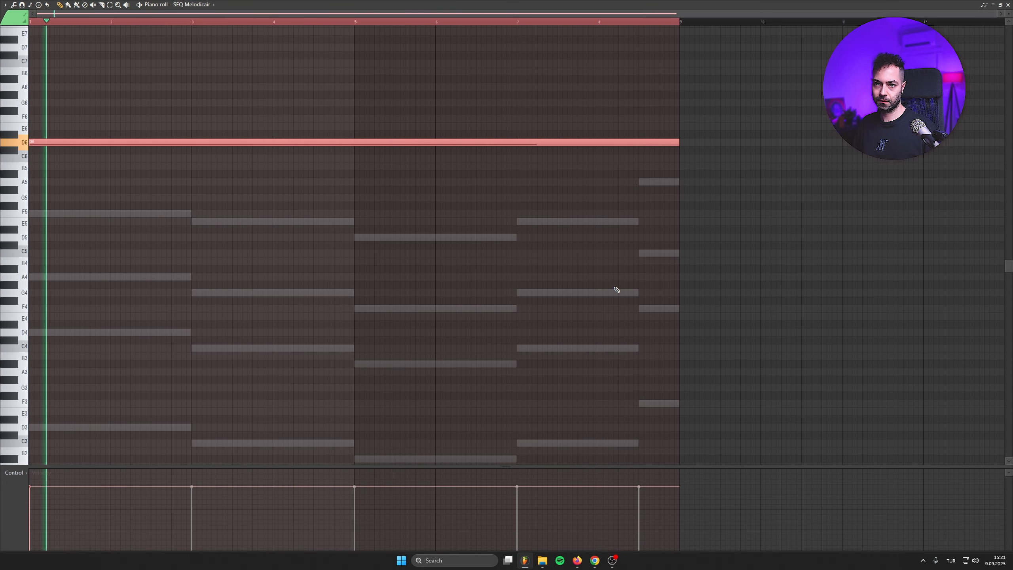
Step: Lower the SEQ Melodicair channel's volume while the loop plays, close the Channel rack and stop playback
{"action": "key", "text": "F7"}
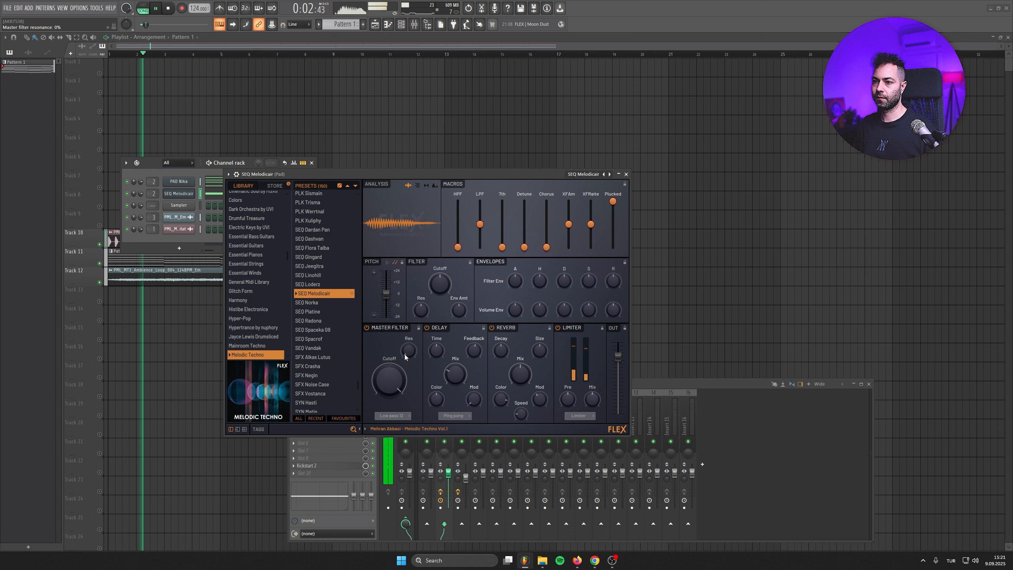
{"action": "left_click", "coordinate": [626, 174]}
{"action": "left_click_drag", "start_coordinate": [142, 192], "coordinate": [142, 209]}
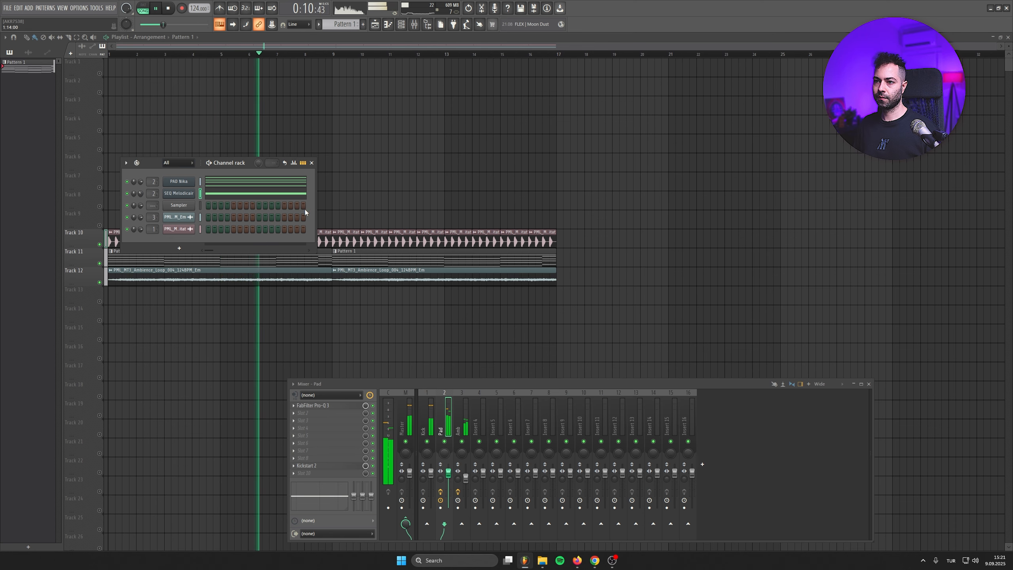
{"action": "left_click", "coordinate": [311, 163]}
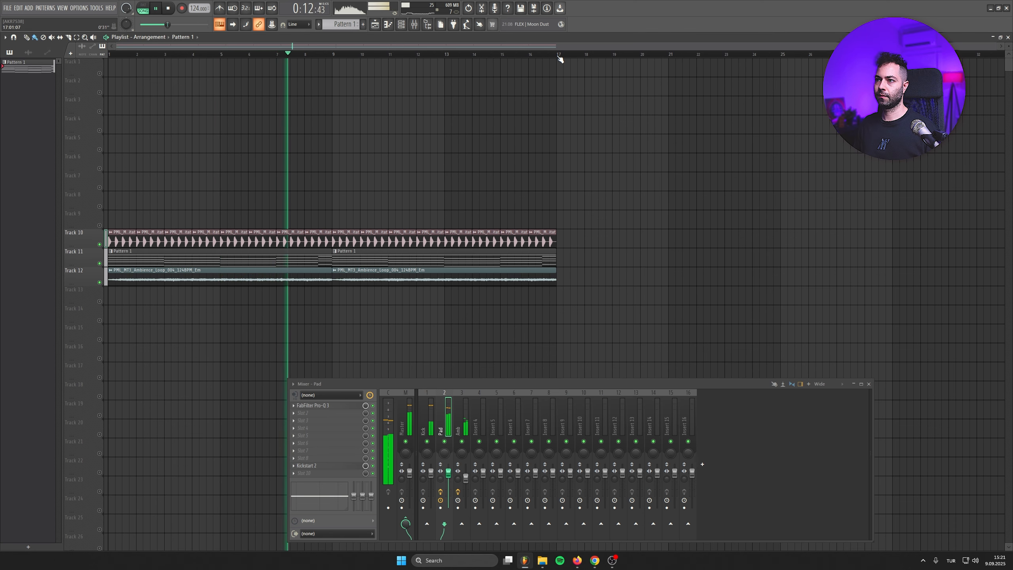
{"action": "key", "text": "space"}
Step: Select every clip in the playlist and render the arrangement to the audio file aiode.wav
{"action": "key", "text": "ctrl+a"}
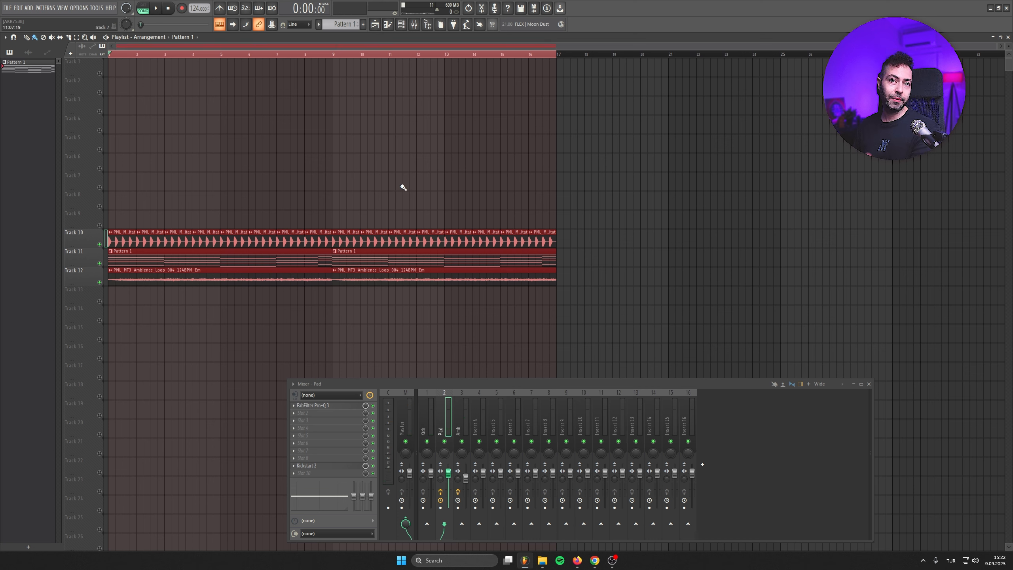
{"action": "key", "text": "ctrl+r"}
{"action": "left_click", "coordinate": [575, 386]}
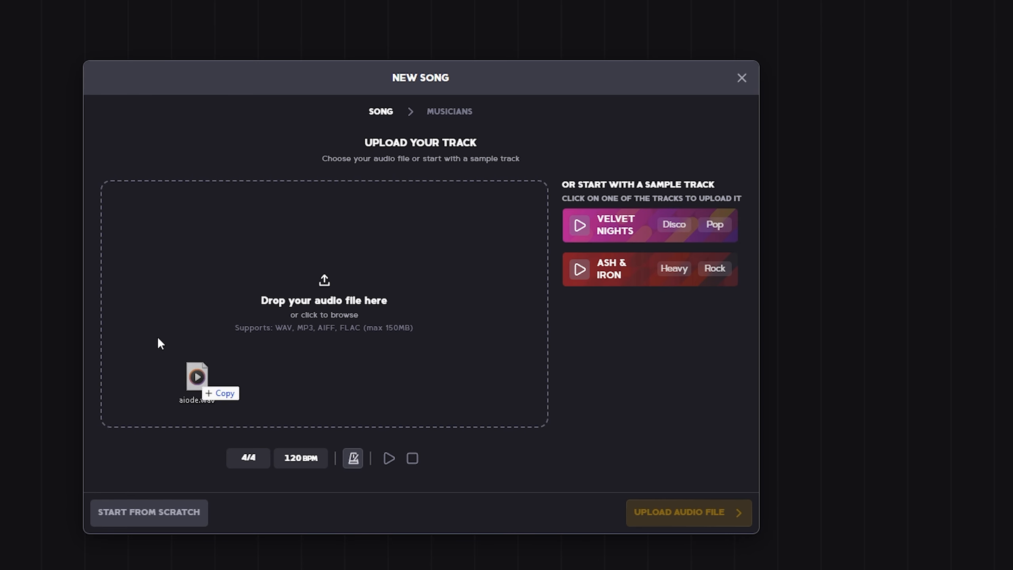
Step: Upload aiode.wav as the track for the new song in Aiode Musicians and set its tempo to 124 BPM
{"action": "left_click_drag", "start_coordinate": [191, 380], "coordinate": [320, 280]}
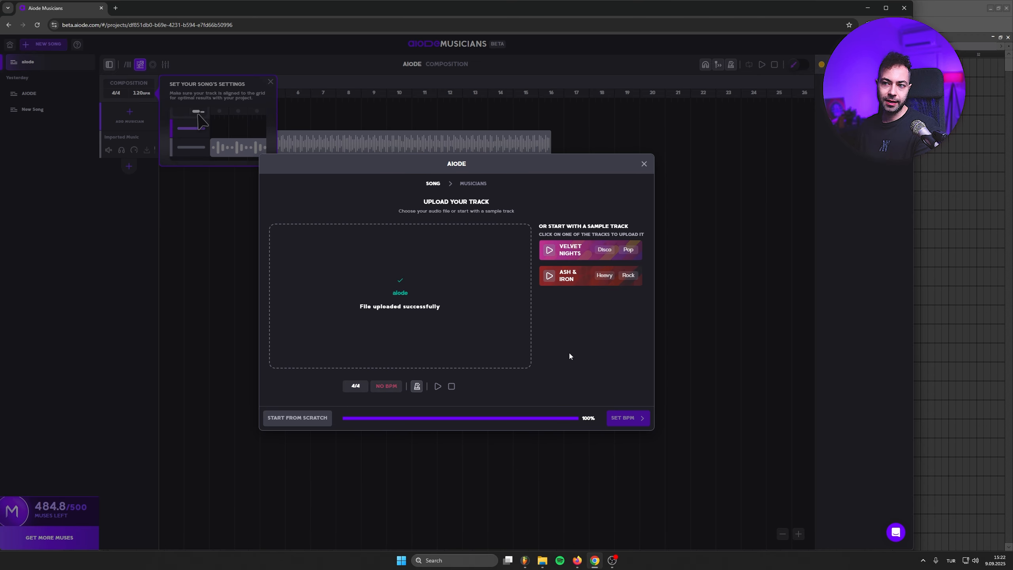
{"action": "left_click", "coordinate": [386, 385]}
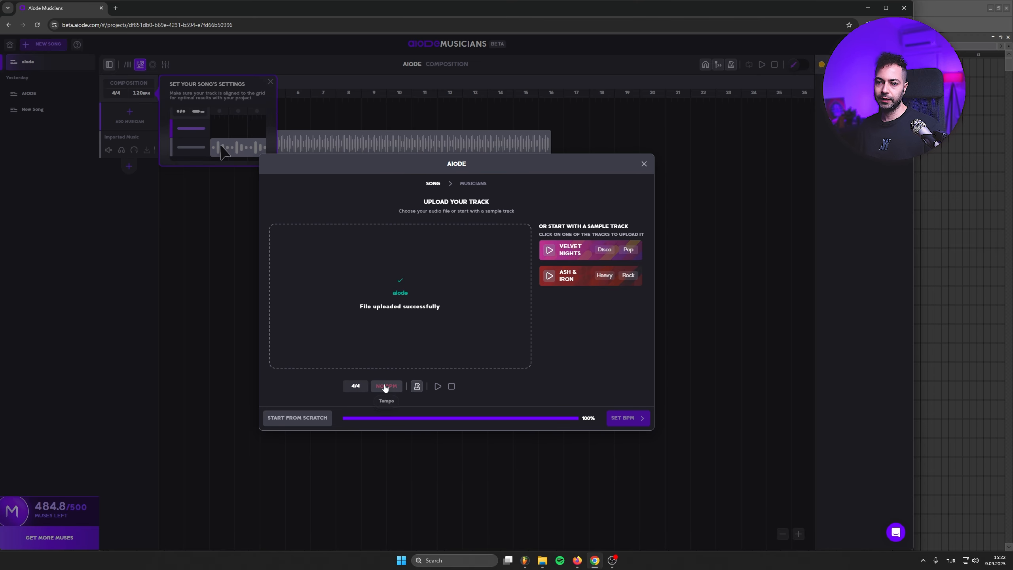
{"action": "type", "text": "124"}
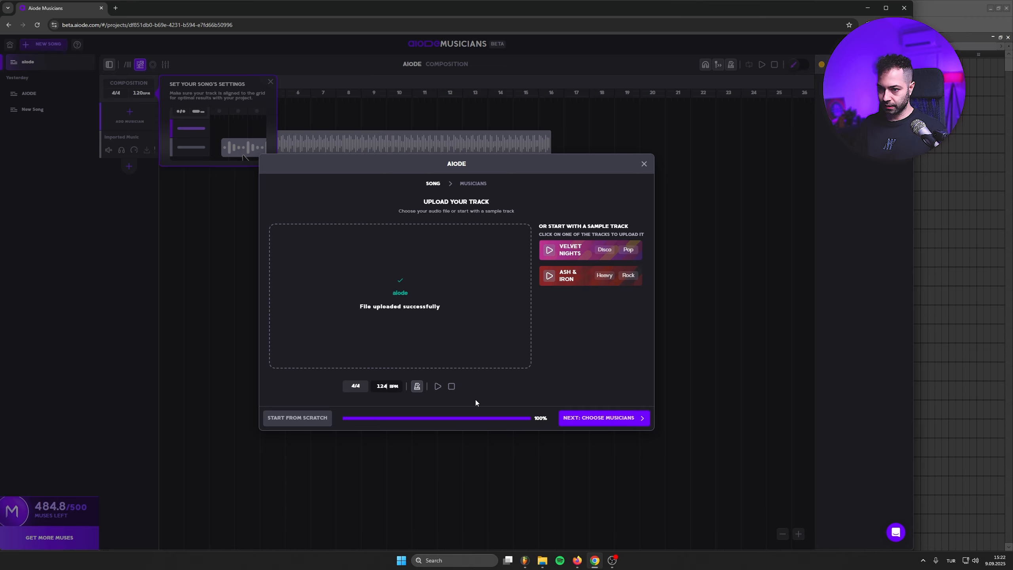
{"action": "key", "text": "Return"}
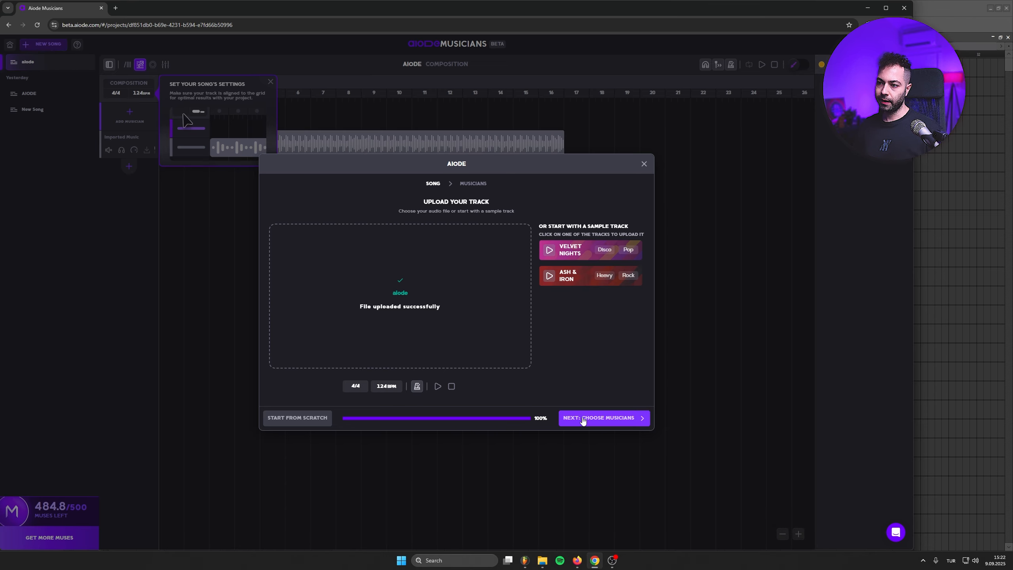
Step: Browse the virtual musicians, add the synth bass producer and the beat maker to the song, and start creating
{"action": "left_click", "coordinate": [600, 418]}
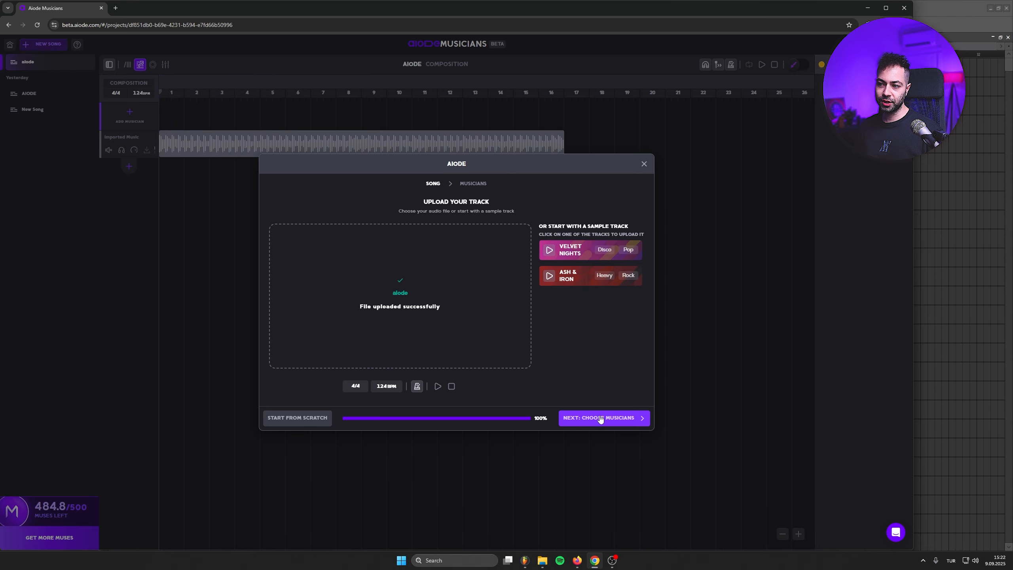
{"action": "scroll", "coordinate": [648, 279], "scroll_direction": "down", "scroll_amount": 4}
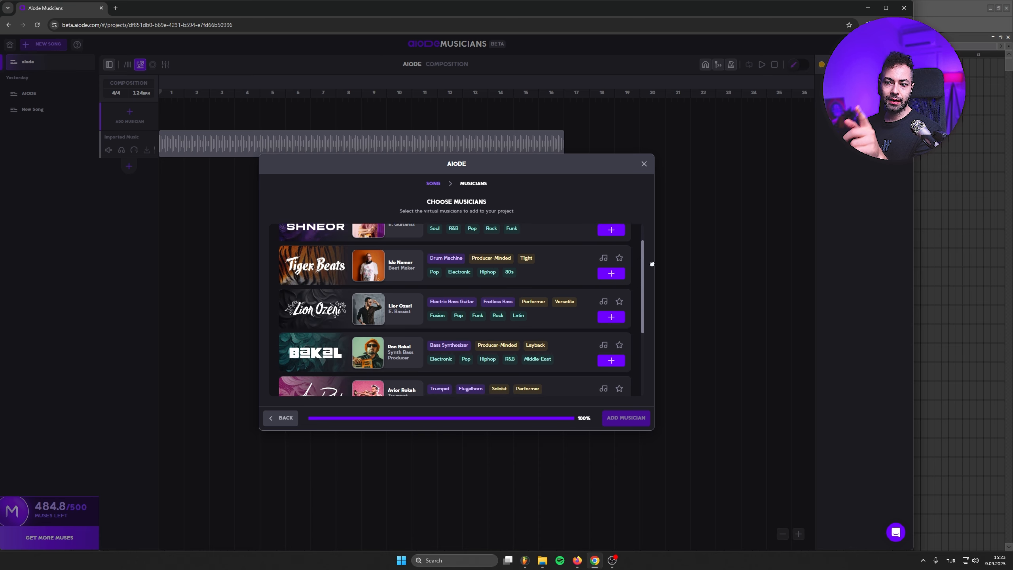
{"action": "scroll", "coordinate": [648, 306], "scroll_direction": "down", "scroll_amount": 1}
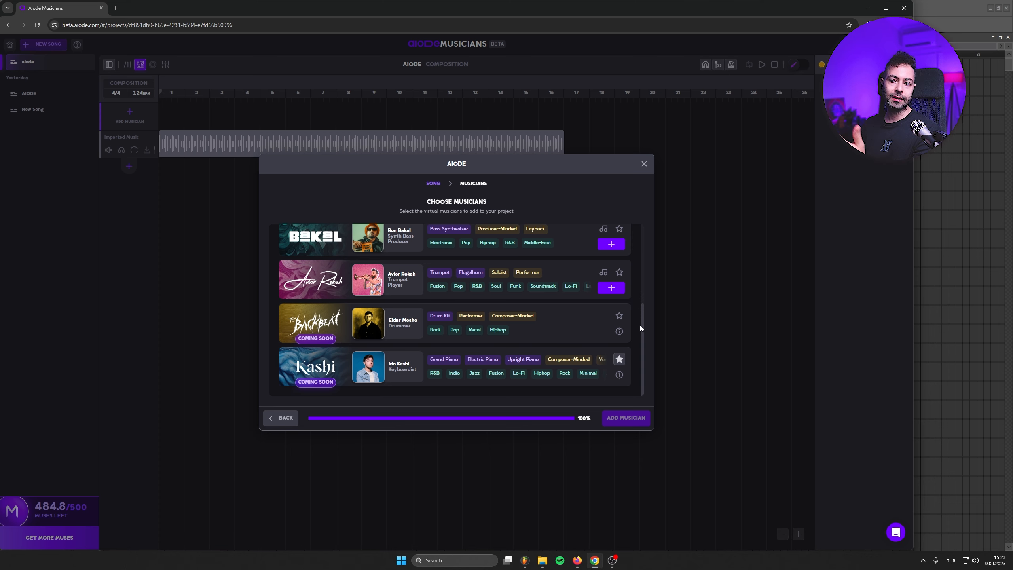
{"action": "left_click_drag", "start_coordinate": [641, 312], "coordinate": [650, 218]}
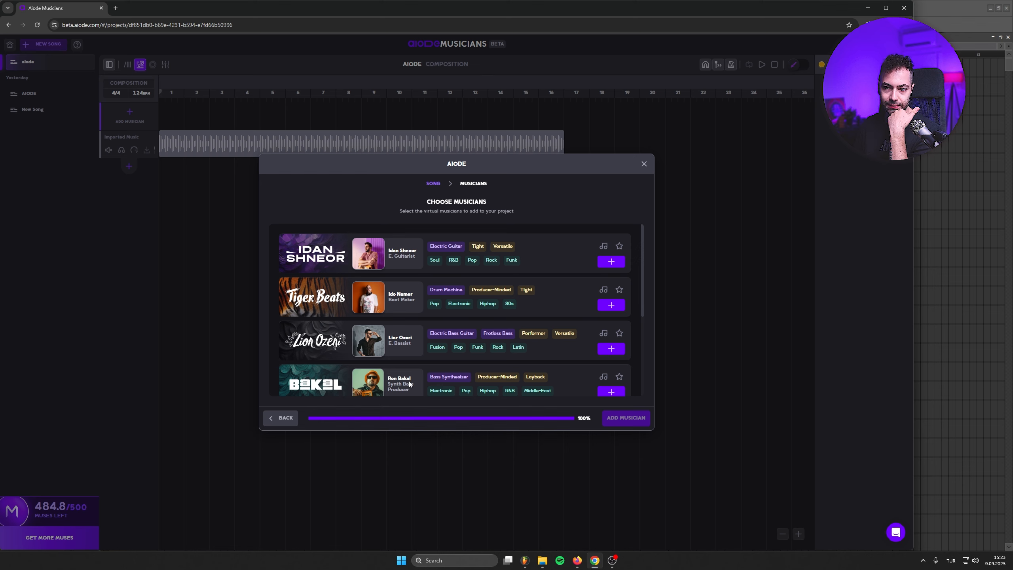
{"action": "left_click", "coordinate": [611, 392]}
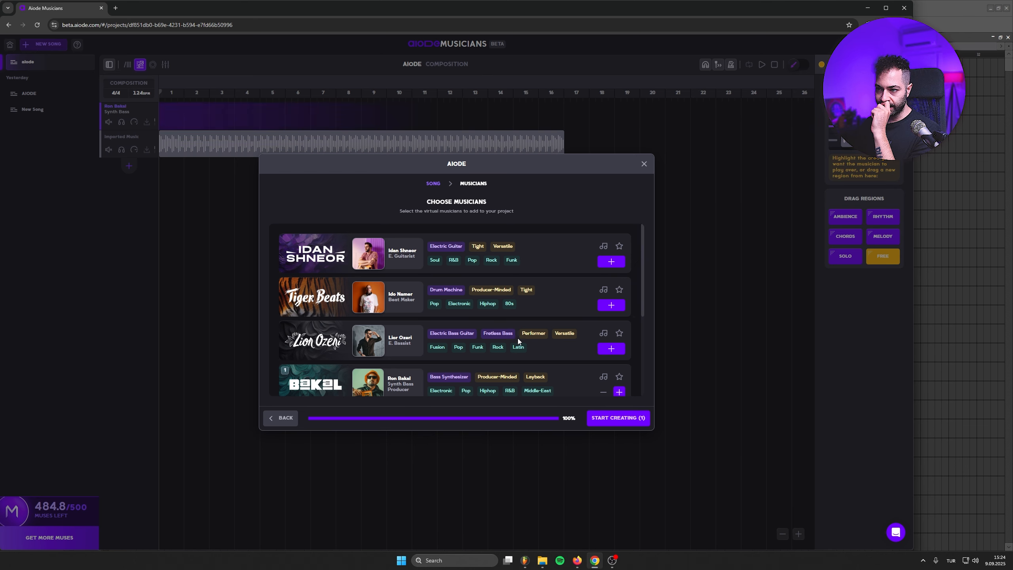
{"action": "left_click", "coordinate": [611, 304]}
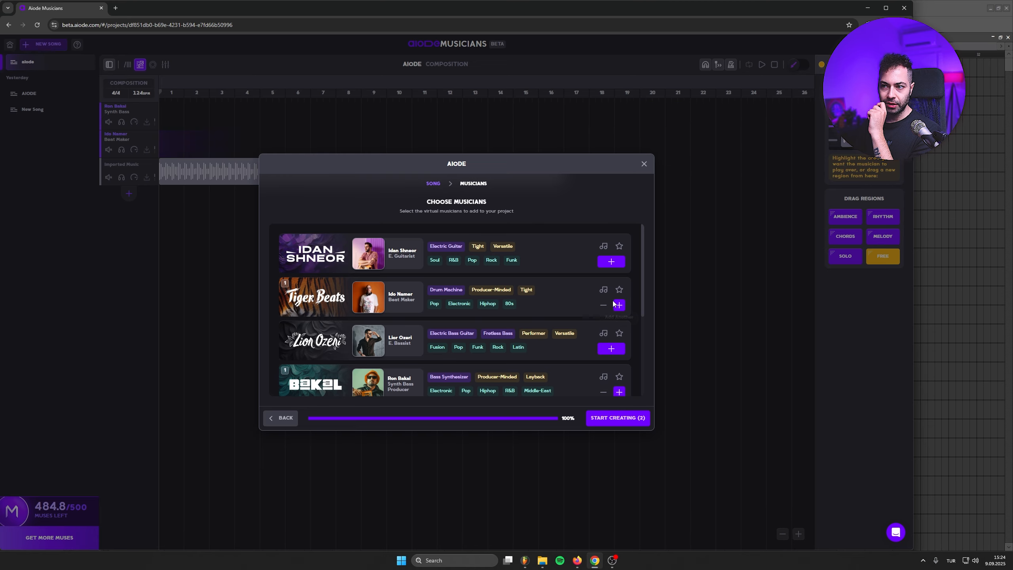
{"action": "left_click", "coordinate": [640, 418]}
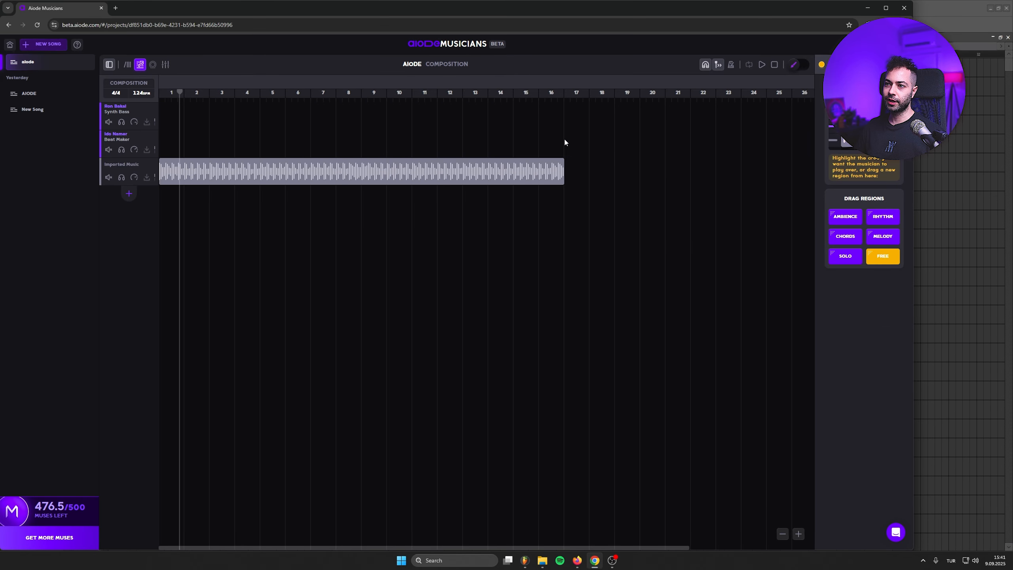
Step: Add Rhythm regions over bars 1–16 on the beat maker and synth bass tracks and generate their audio
{"action": "left_click_drag", "start_coordinate": [563, 140], "coordinate": [159, 140]}
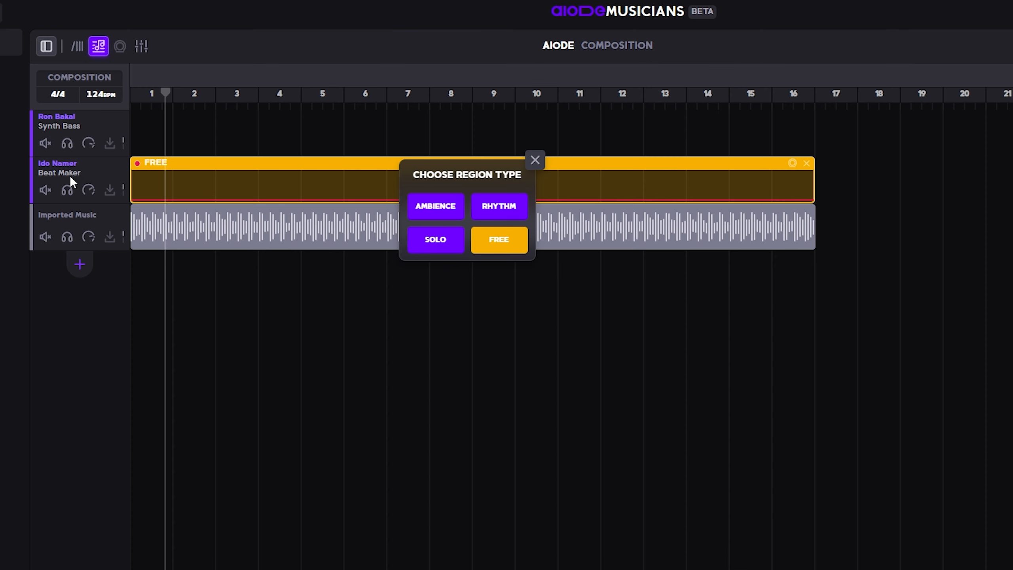
{"action": "left_click", "coordinate": [499, 210]}
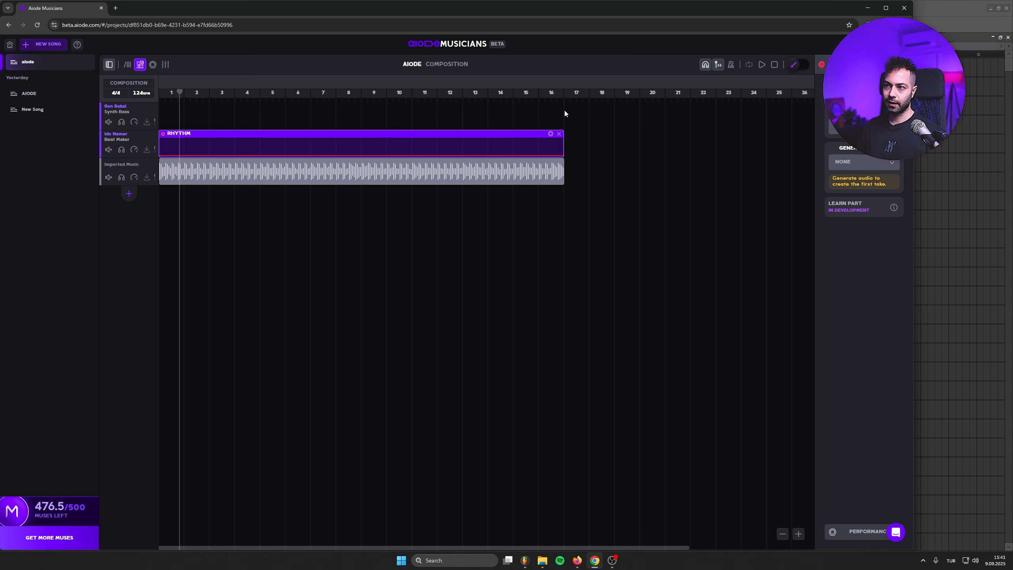
{"action": "left_click_drag", "start_coordinate": [564, 112], "coordinate": [163, 116]}
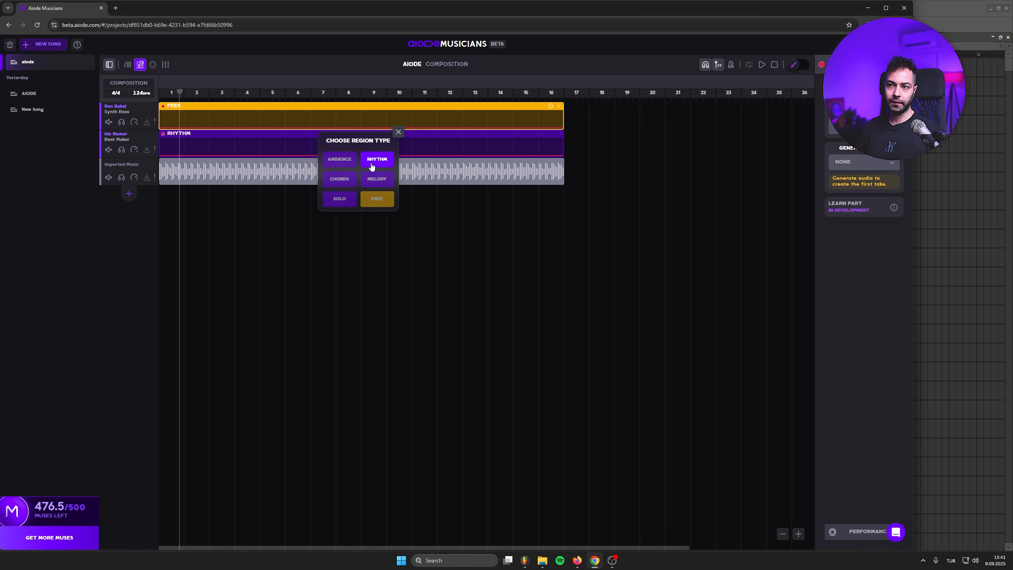
{"action": "left_click", "coordinate": [371, 165]}
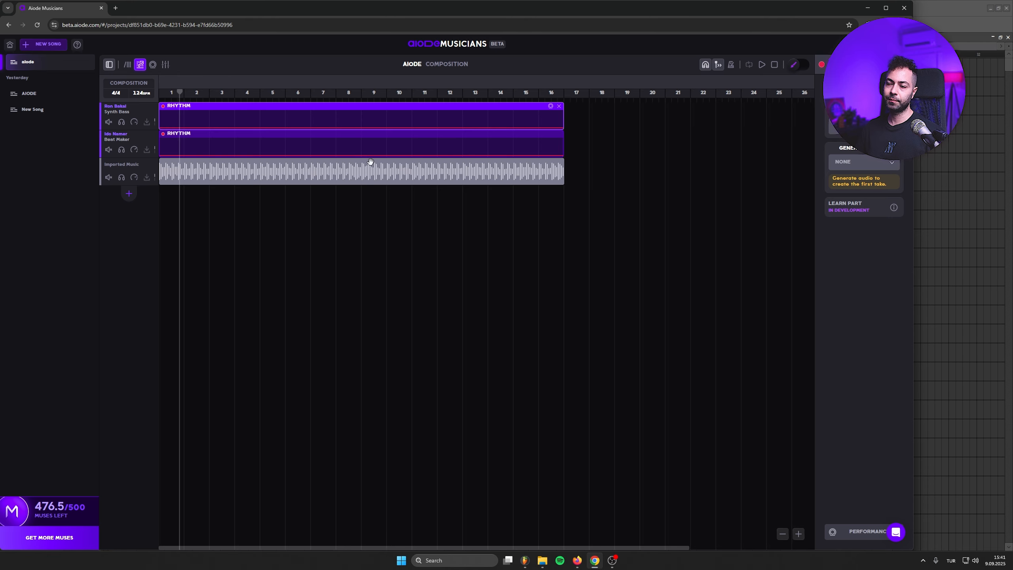
{"action": "left_click", "coordinate": [864, 127]}
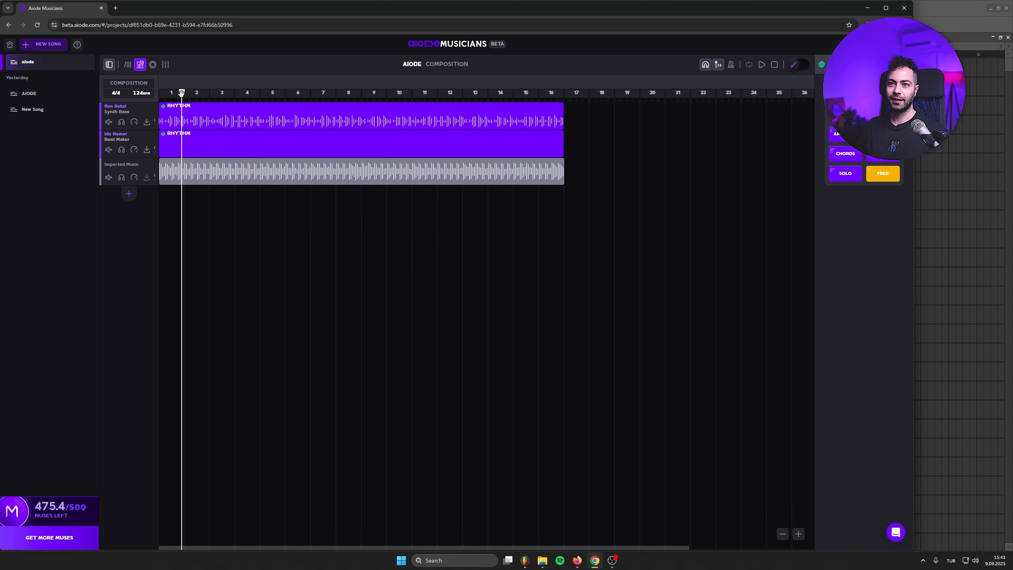
Step: Play the song and set channel volumes to -7.68 dB for the beat maker, 0.72 dB for synth bass and -1.92 dB for aiode
{"action": "left_click", "coordinate": [165, 66]}
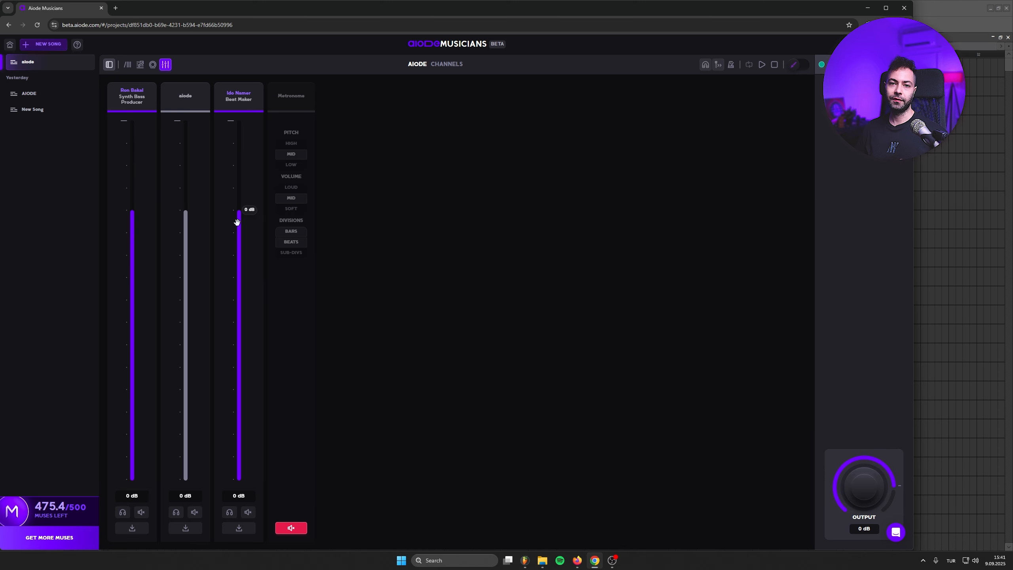
{"action": "left_click", "coordinate": [139, 64]}
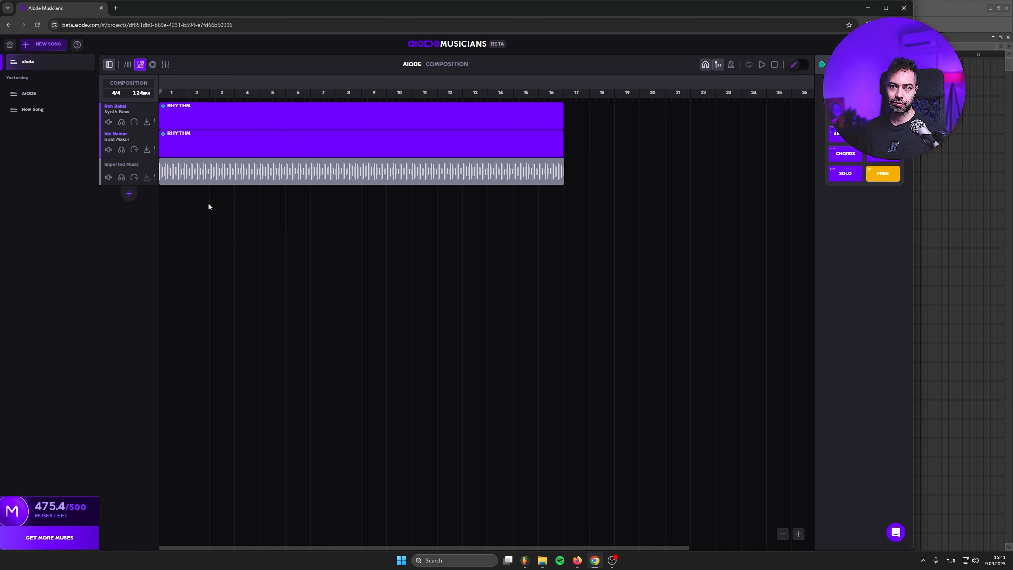
{"action": "key", "text": "space"}
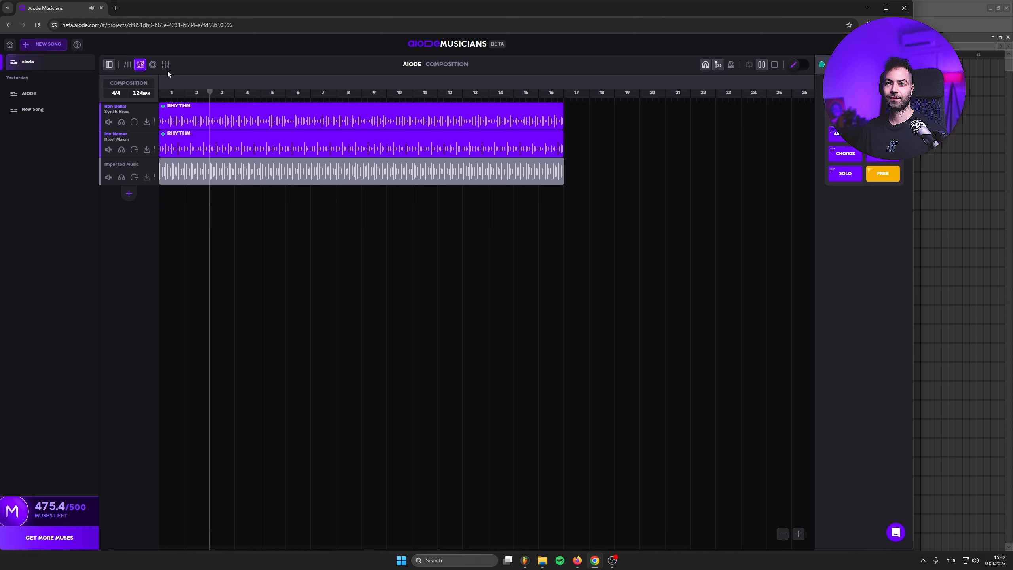
{"action": "left_click", "coordinate": [165, 64]}
{"action": "left_click_drag", "start_coordinate": [239, 211], "coordinate": [233, 255]}
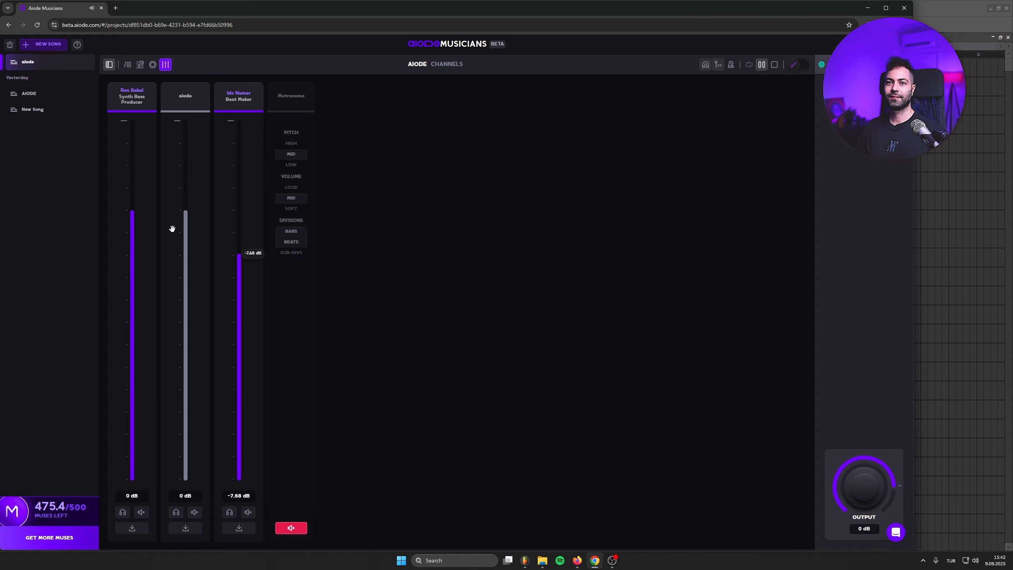
{"action": "left_click_drag", "start_coordinate": [131, 201], "coordinate": [183, 221]}
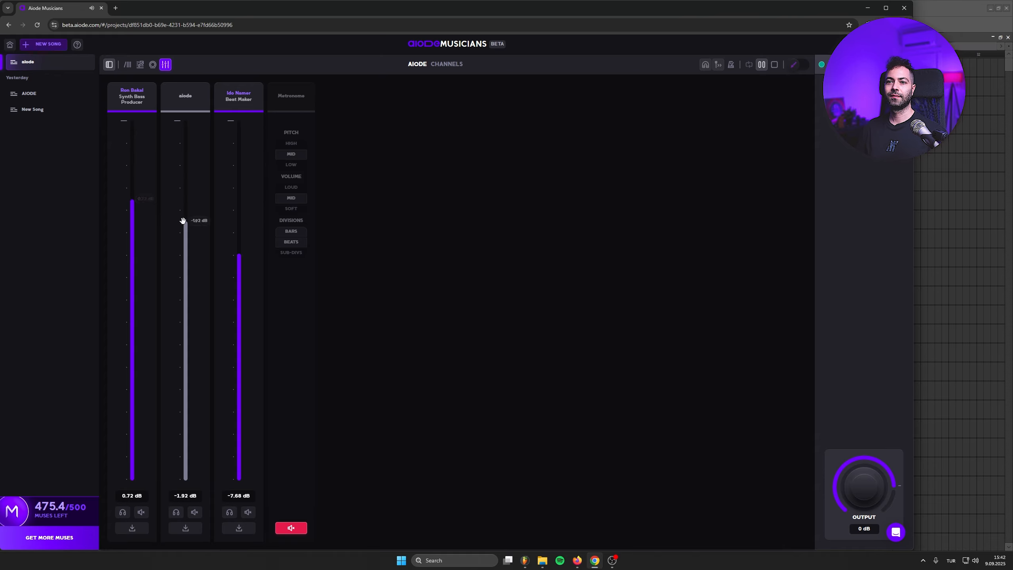
{"action": "left_click", "coordinate": [140, 64]}
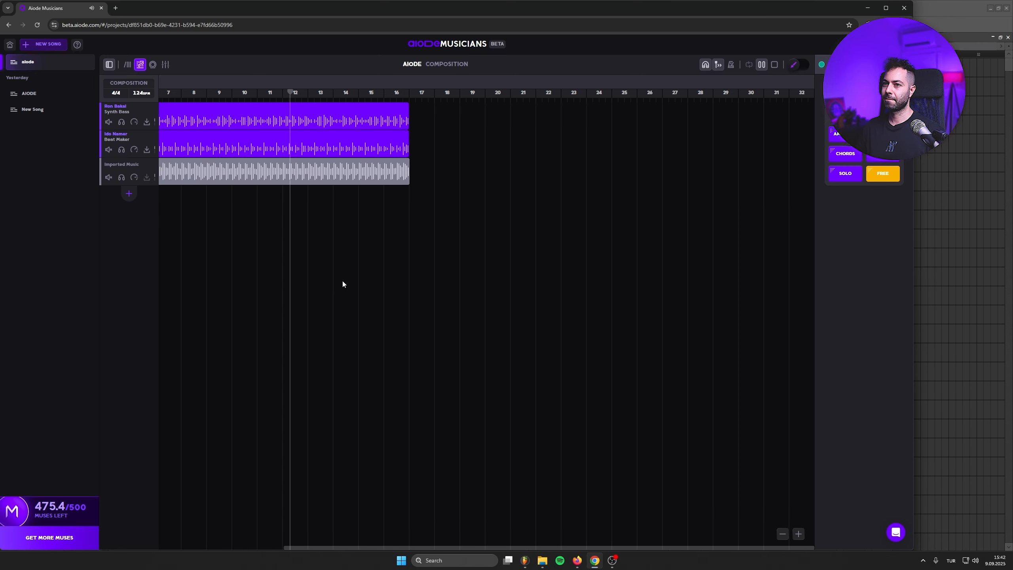
Step: Mute the beat maker track to hear the song without it, and unmute it after the playback
{"action": "left_click", "coordinate": [108, 149]}
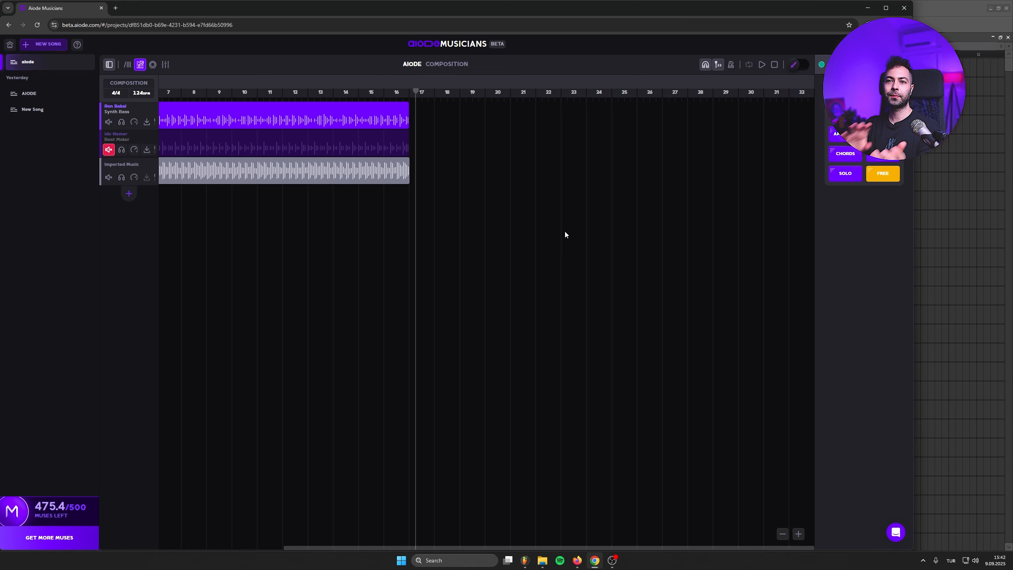
{"action": "left_click_drag", "start_coordinate": [361, 547], "coordinate": [142, 378]}
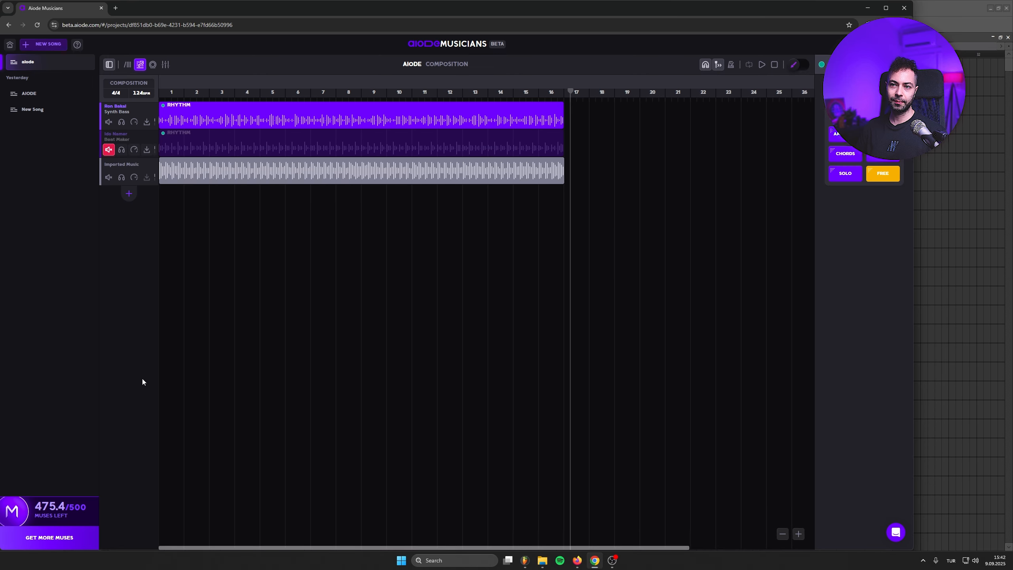
{"action": "left_click", "coordinate": [108, 150]}
Step: Solo the beat maker track, play it from the start, return the playhead to bar 1 and turn the solo off
{"action": "left_click", "coordinate": [121, 149]}
{"action": "left_click_drag", "start_coordinate": [198, 91], "coordinate": [148, 96]}
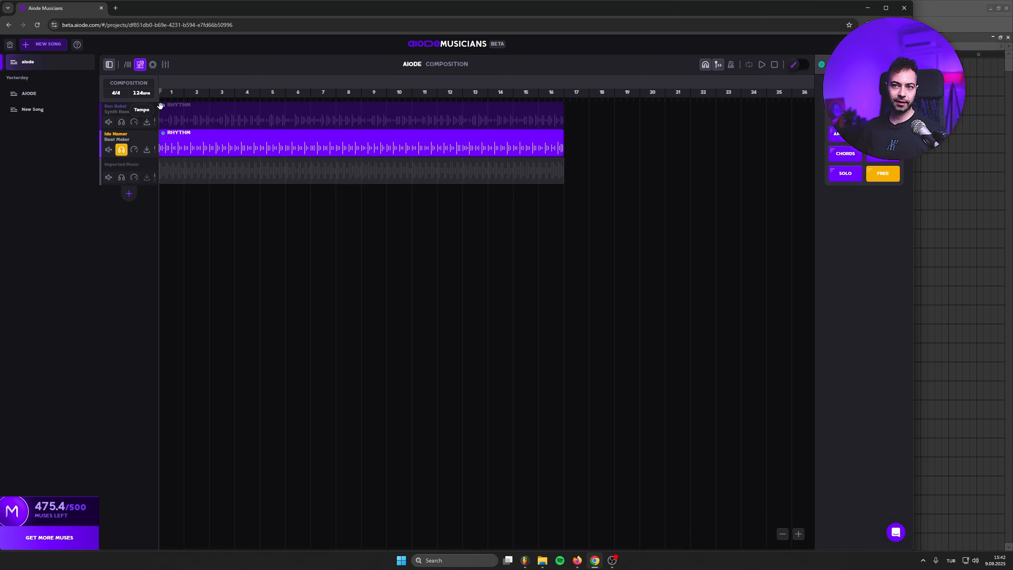
{"action": "key", "text": "space"}
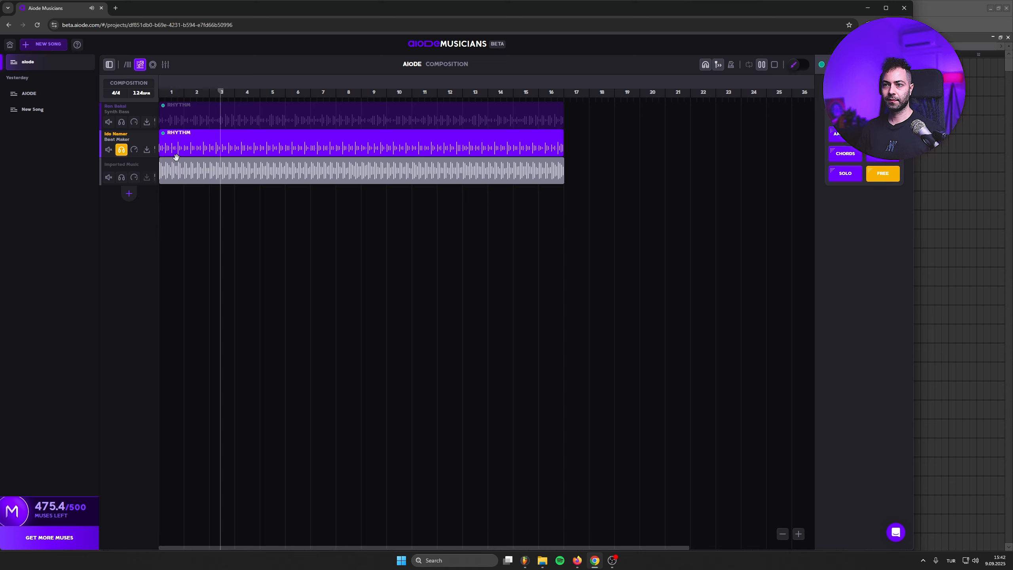
{"action": "key", "text": "space"}
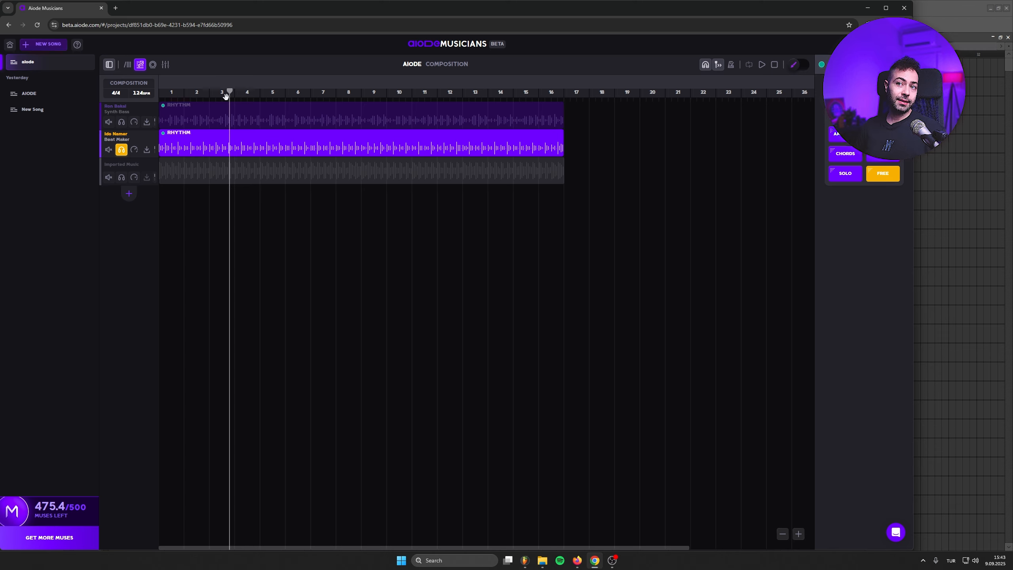
{"action": "left_click_drag", "start_coordinate": [224, 95], "coordinate": [160, 94]}
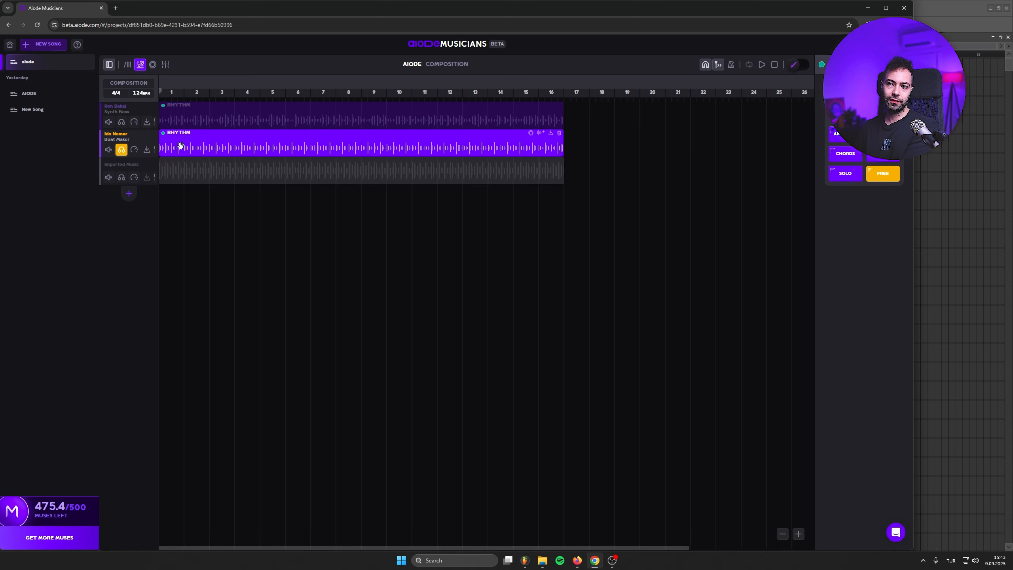
{"action": "left_click", "coordinate": [121, 149]}
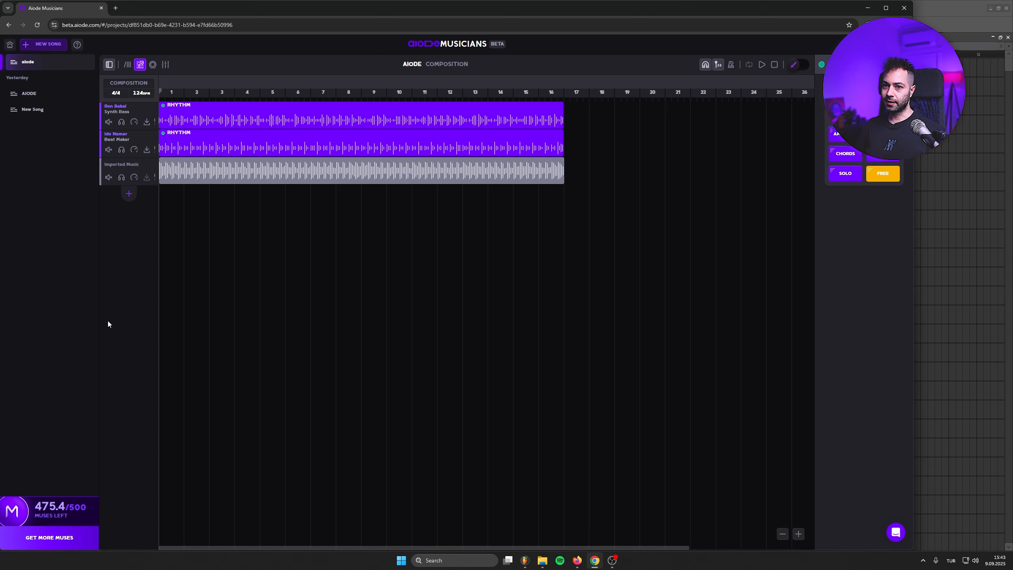
Step: Add the electric guitarist to the song with a Melody region over bars 1–16
{"action": "left_click", "coordinate": [127, 65]}
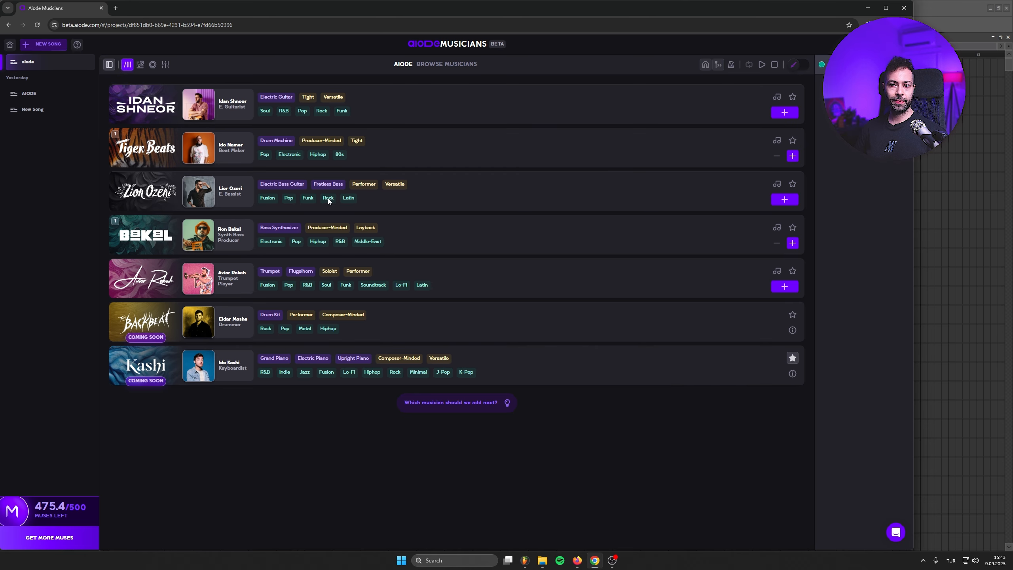
{"action": "left_click", "coordinate": [784, 112]}
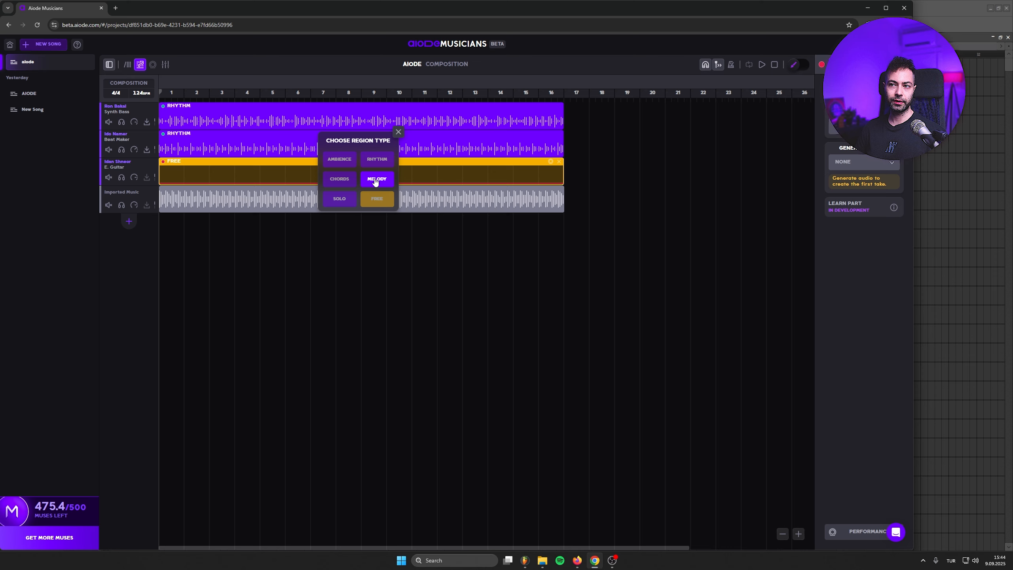
{"action": "left_click", "coordinate": [375, 181]}
Step: Add the electric guitarist a second time and give the new track a Rhythm region over bars 1–16
{"action": "left_click", "coordinate": [129, 222]}
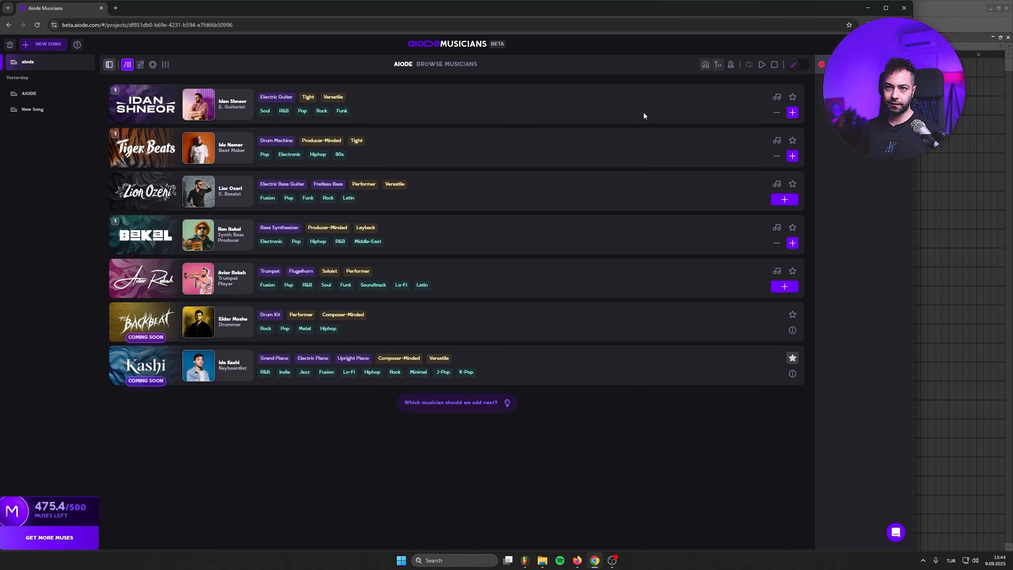
{"action": "left_click", "coordinate": [792, 112]}
{"action": "left_click_drag", "start_coordinate": [563, 192], "coordinate": [185, 201]}
{"action": "left_click", "coordinate": [161, 200]}
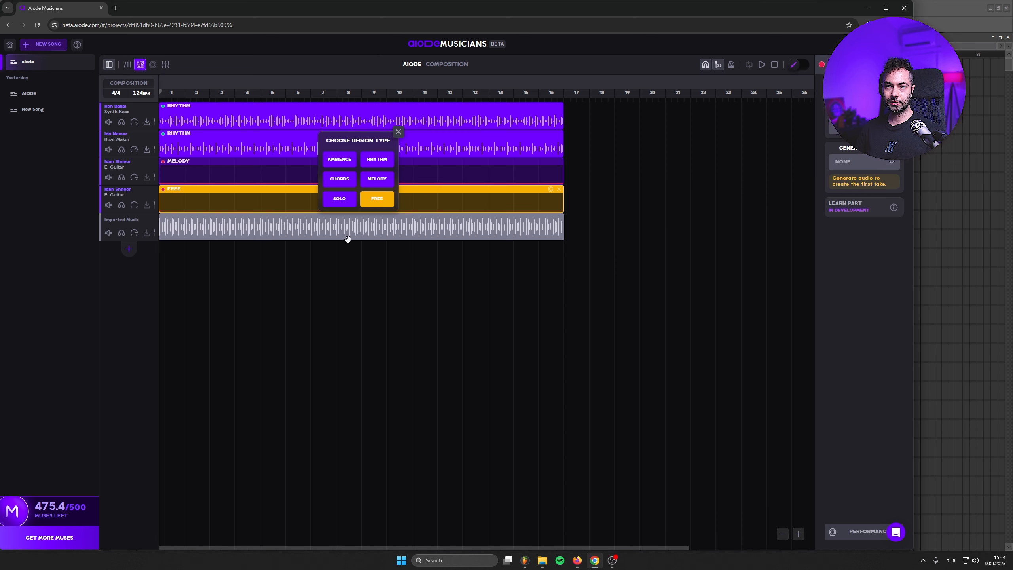
{"action": "left_click", "coordinate": [381, 156]}
Step: Add the trumpet player to the song and shorten the first guitar's Melody region to two bars at bars 3–4
{"action": "left_click", "coordinate": [127, 65]}
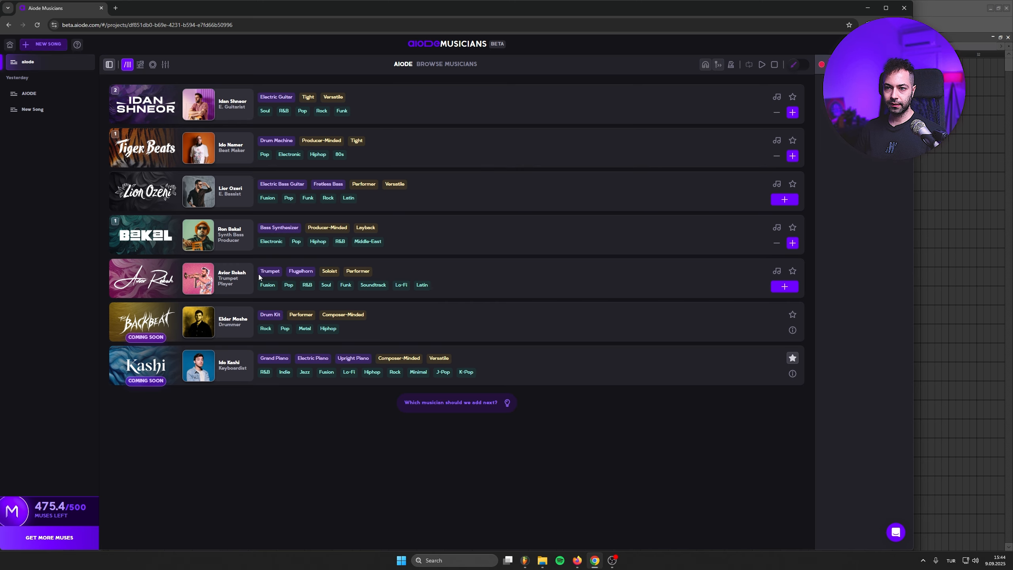
{"action": "left_click", "coordinate": [784, 287]}
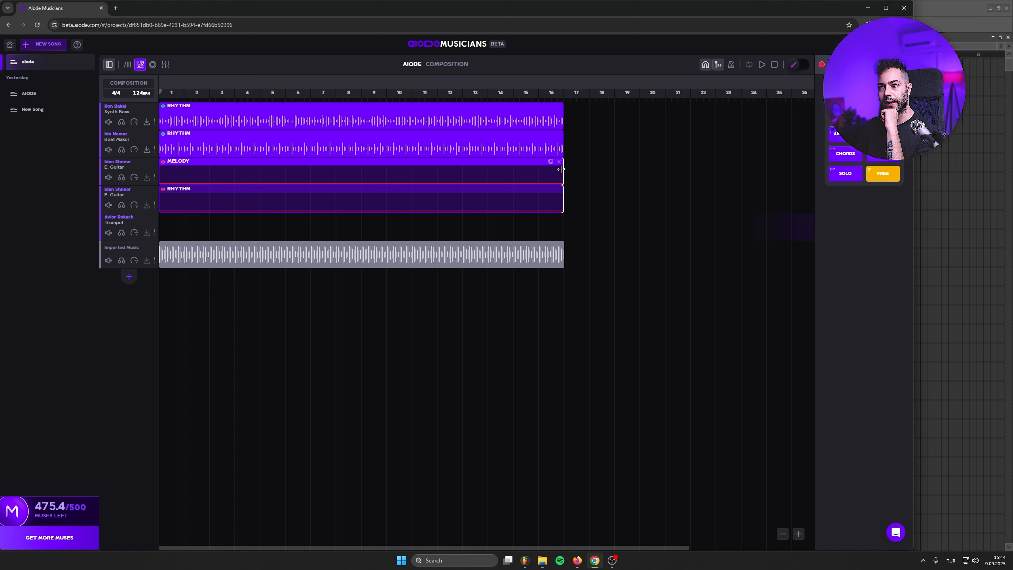
{"action": "left_click_drag", "start_coordinate": [562, 170], "coordinate": [230, 161]}
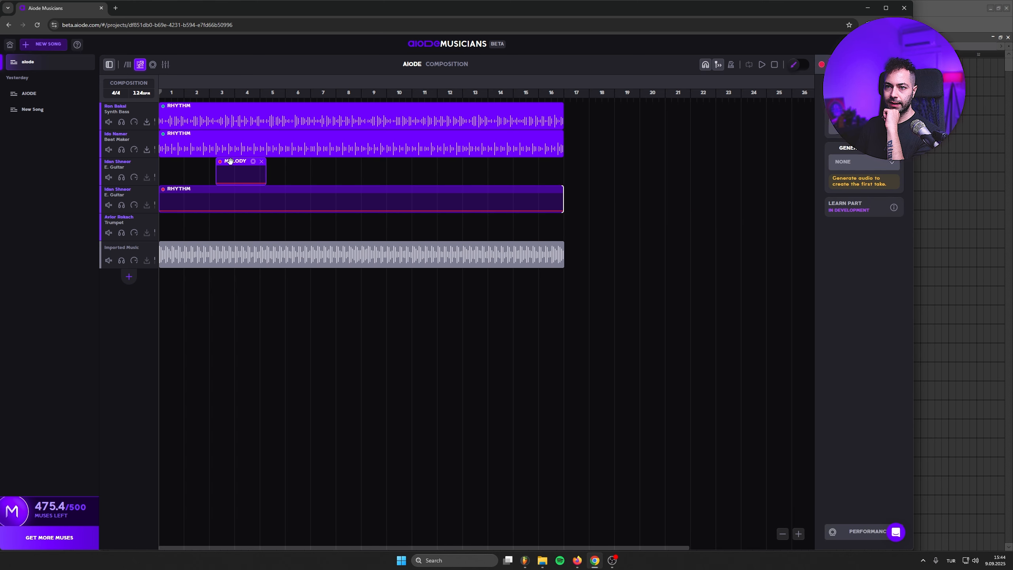
Step: Add two-bar Free regions on the trumpet track at bars 1–2, 5–6, 9–10 and 13–14
{"action": "left_click_drag", "start_coordinate": [208, 225], "coordinate": [160, 226]}
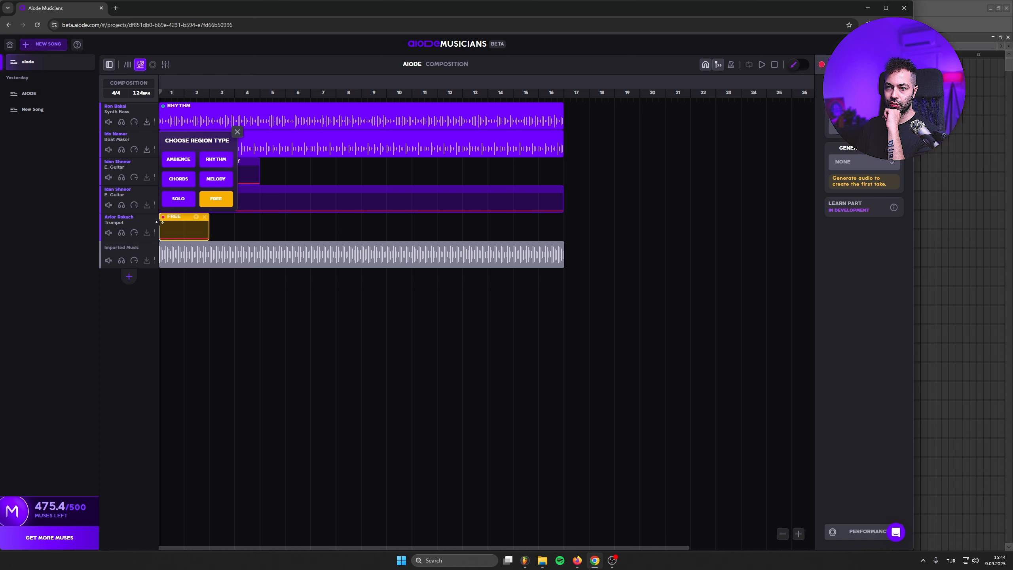
{"action": "left_click", "coordinate": [234, 204]}
{"action": "left_click_drag", "start_coordinate": [260, 219], "coordinate": [511, 223]}
{"action": "left_click", "coordinate": [345, 219]}
{"action": "left_click", "coordinate": [419, 199]}
{"action": "left_click", "coordinate": [519, 200]}
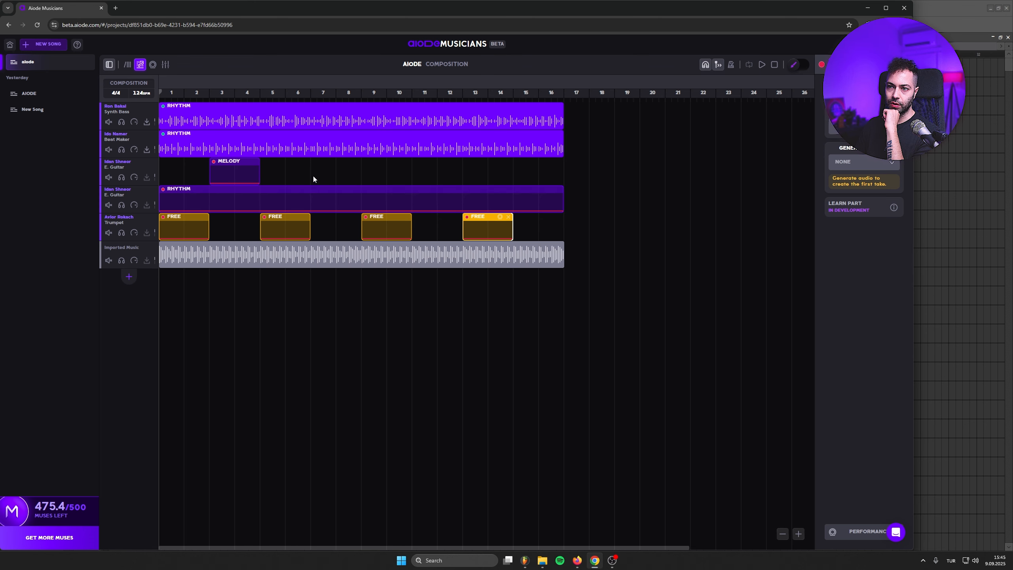
Step: Add two-bar Melody regions on the first guitar track at bars 7–8, 11–12 and 15–16
{"action": "left_click_drag", "start_coordinate": [311, 172], "coordinate": [461, 167]}
{"action": "left_click", "coordinate": [375, 182]}
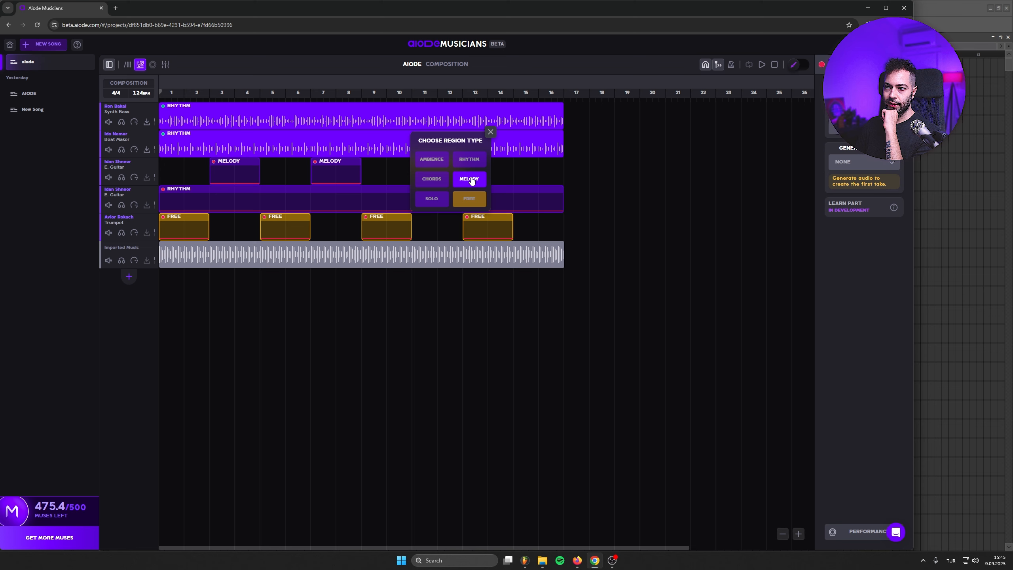
{"action": "left_click", "coordinate": [472, 181]}
{"action": "left_click_drag", "start_coordinate": [513, 167], "coordinate": [560, 167]}
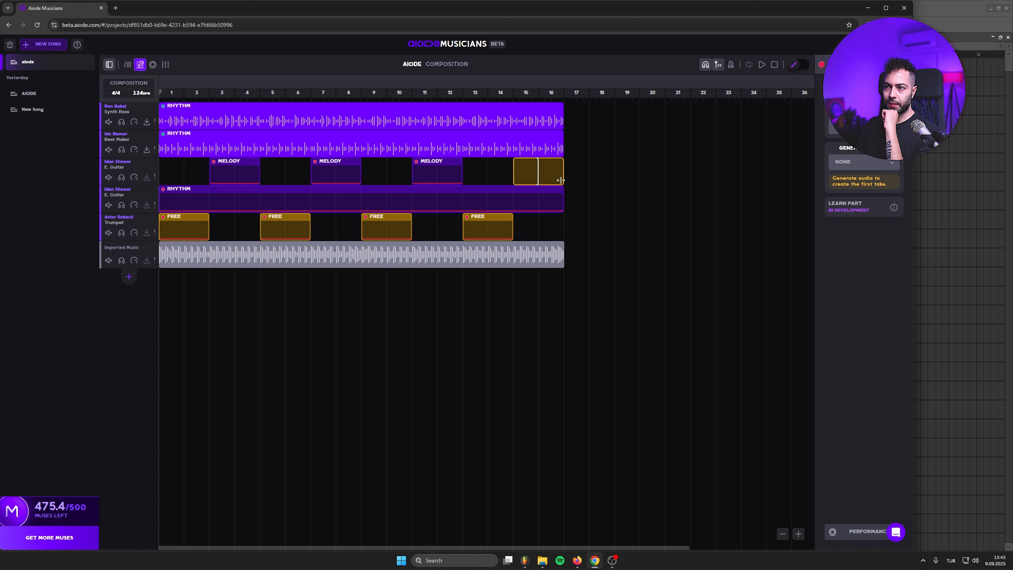
{"action": "left_click", "coordinate": [569, 184]}
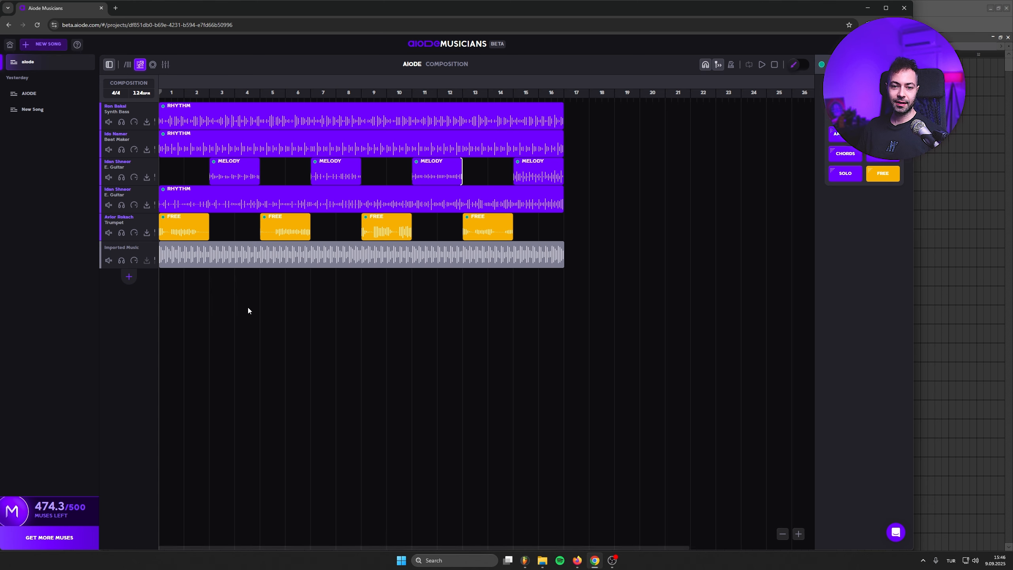
Step: Play back the generated parts and set the second electric guitarist's channel volume to -7.68 dB while soloing it
{"action": "key", "text": "space"}
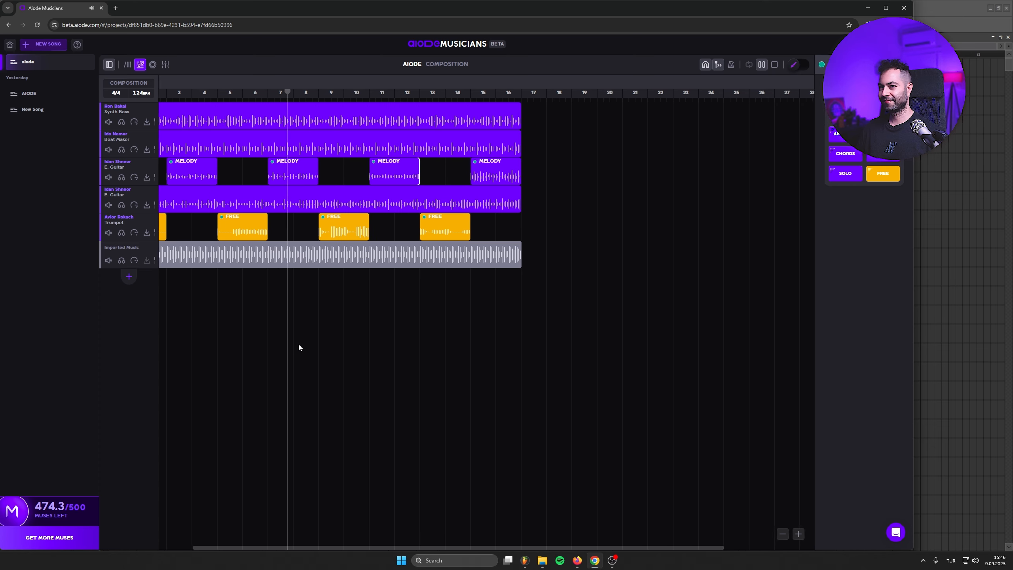
{"action": "left_click", "coordinate": [165, 65]}
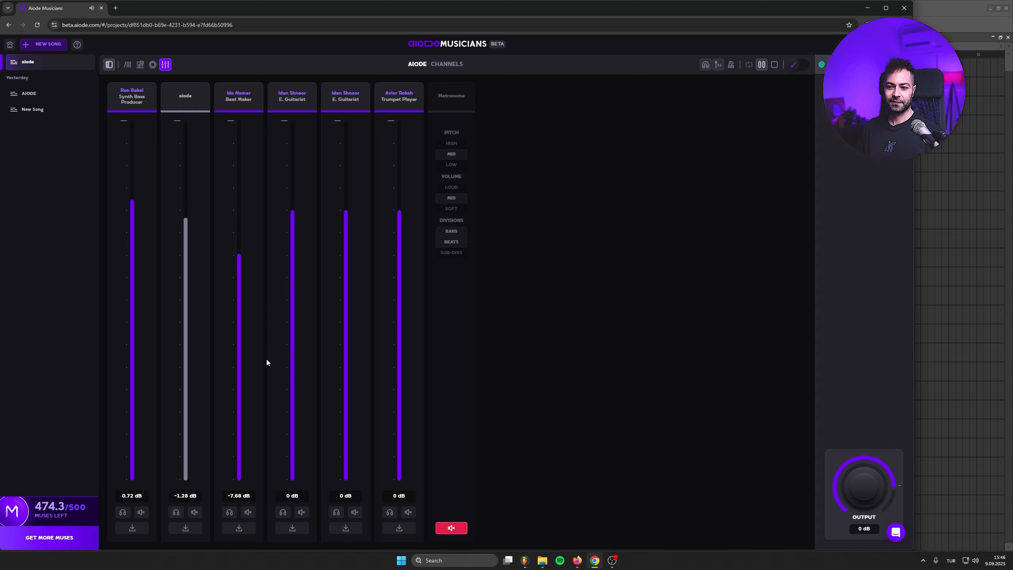
{"action": "key", "text": "space"}
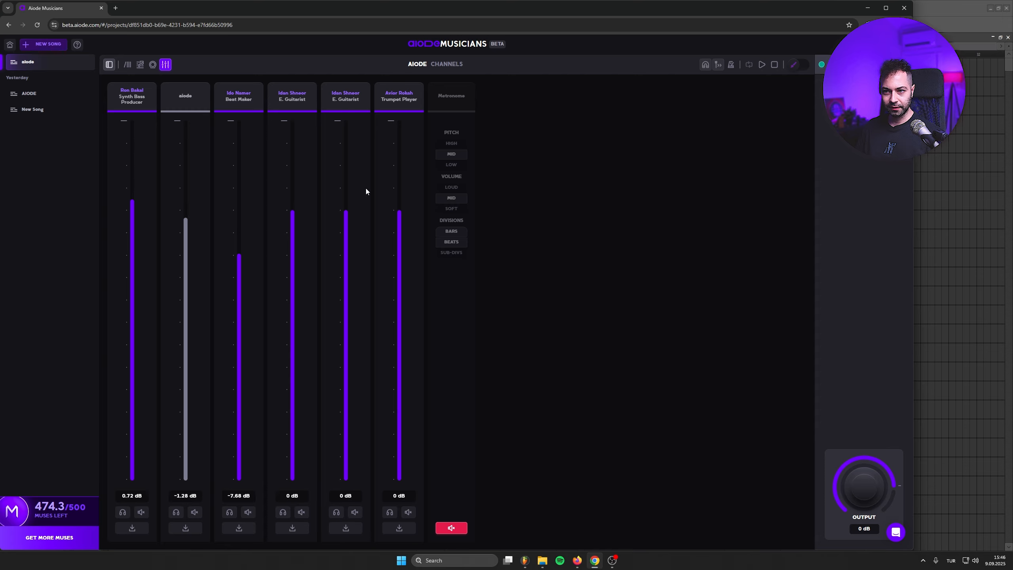
{"action": "left_click", "coordinate": [336, 513]}
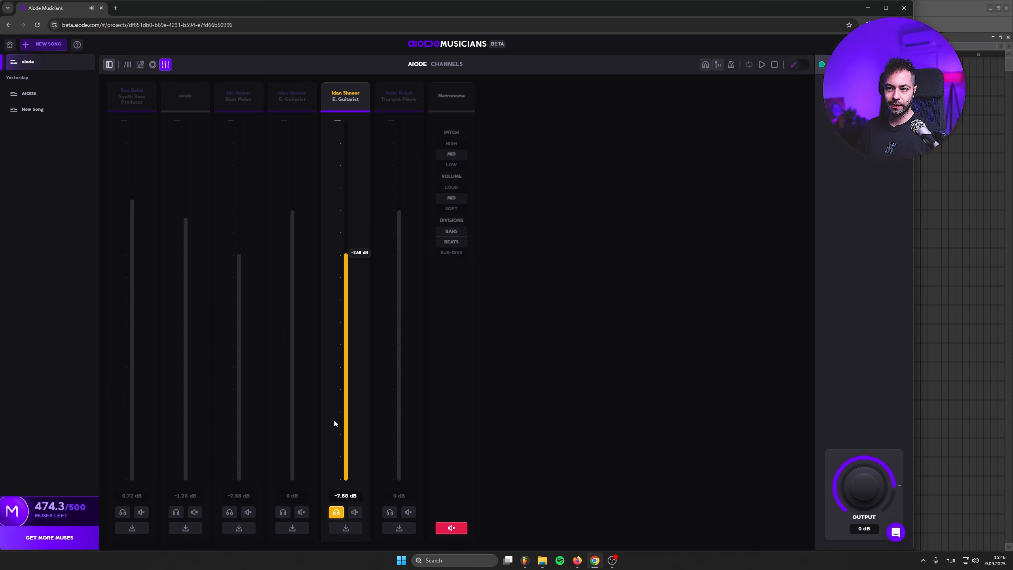
{"action": "left_click", "coordinate": [336, 513]}
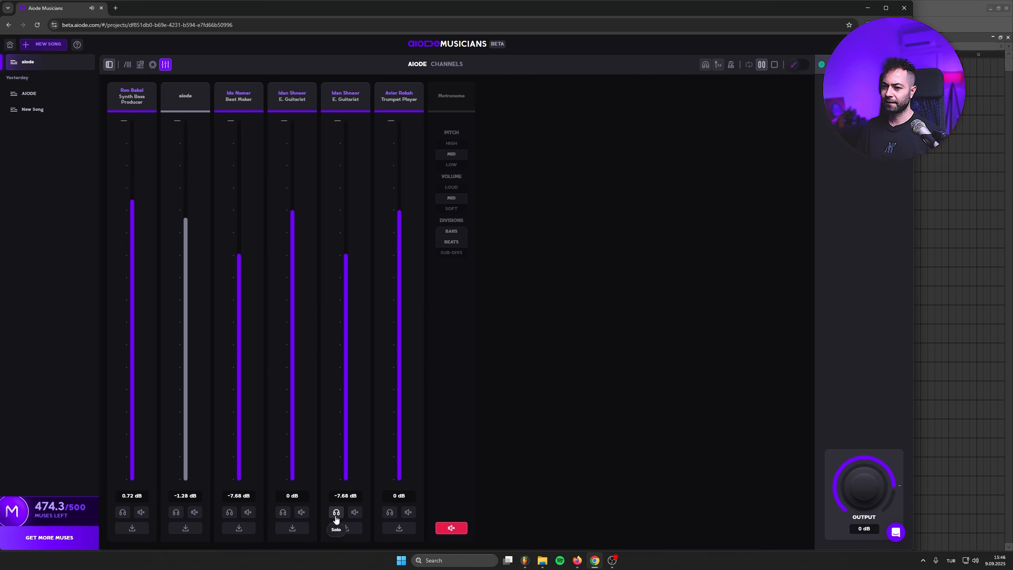
Step: Audition the first guitar and trumpet tracks soloed in the composition, and place the playhead at bar 11
{"action": "left_click", "coordinate": [140, 64]}
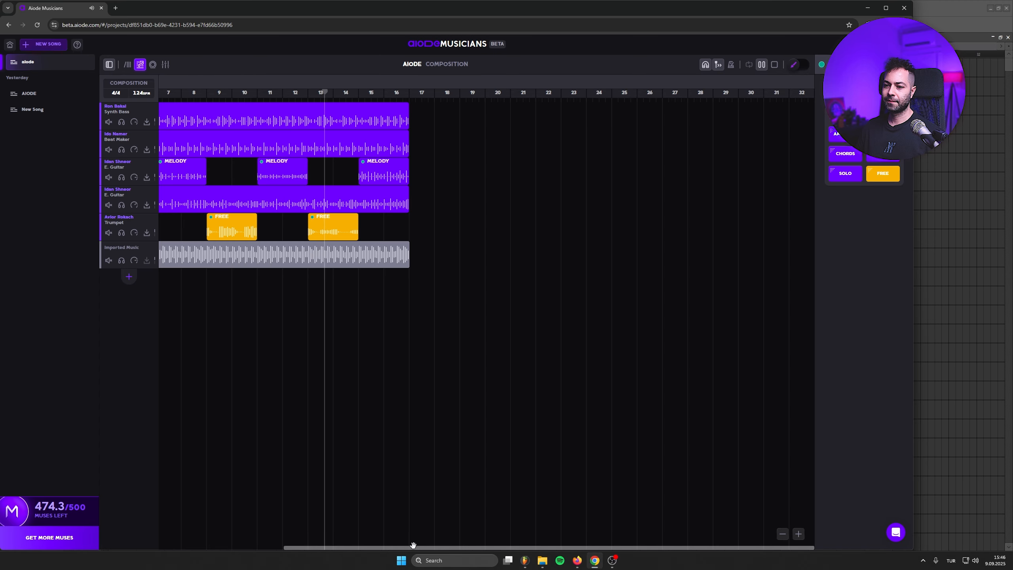
{"action": "left_click_drag", "start_coordinate": [413, 548], "coordinate": [253, 557]}
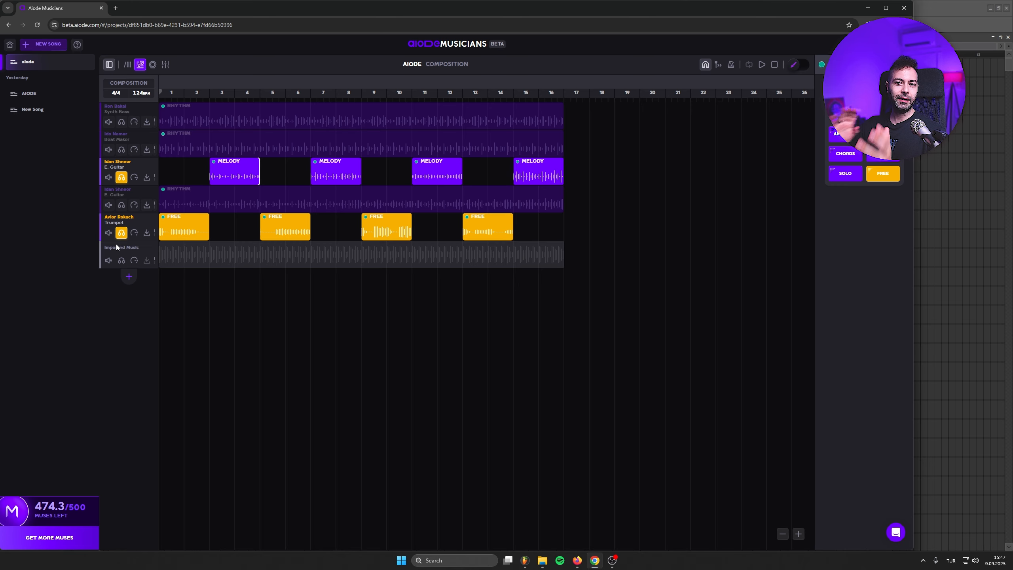
{"action": "key", "text": "space"}
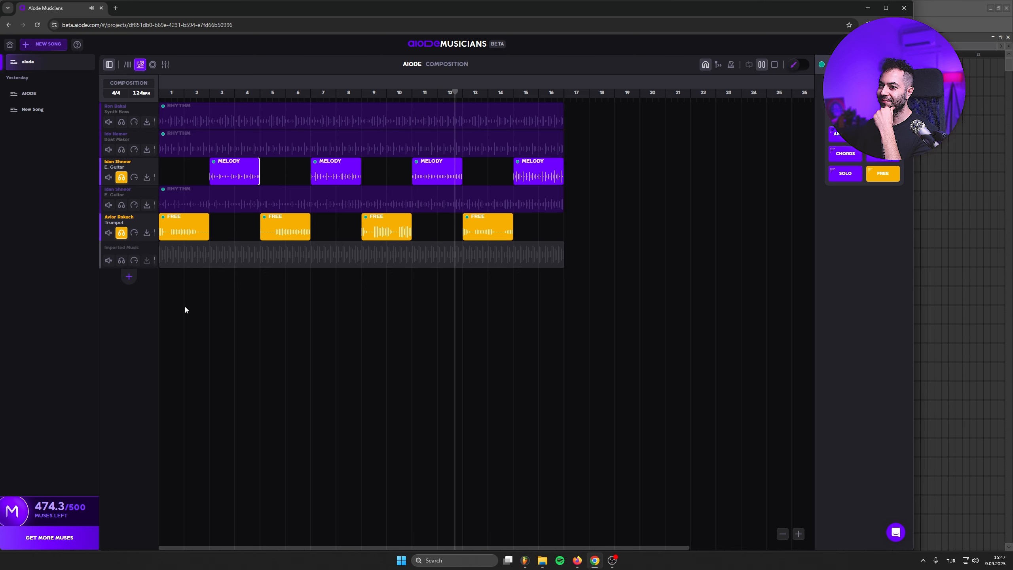
{"action": "left_click_drag", "start_coordinate": [417, 116], "coordinate": [411, 116]}
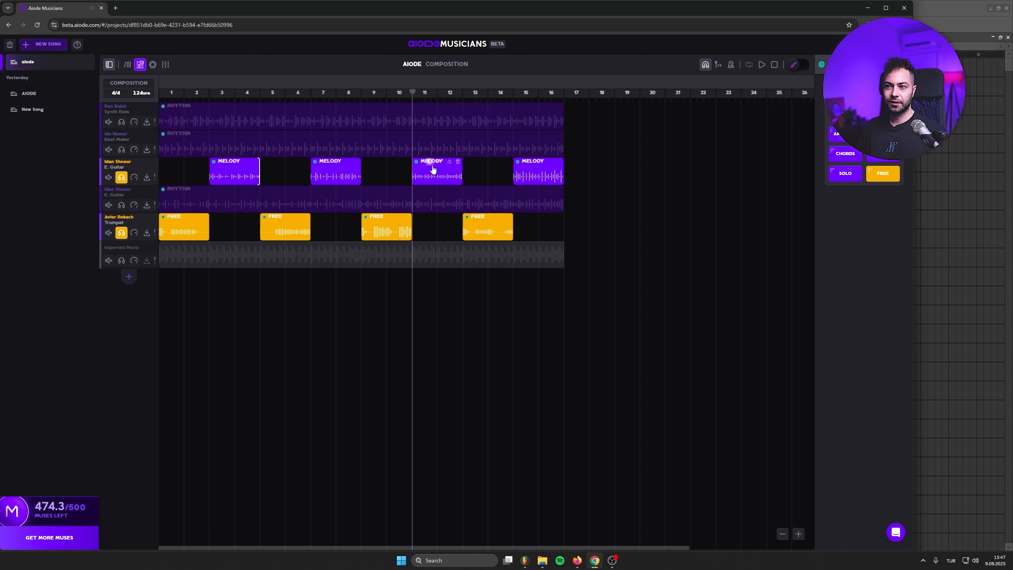
Step: Brush over the first guitar's Melody region at bars 11–12 and regenerate the marked part
{"action": "left_click", "coordinate": [798, 65]}
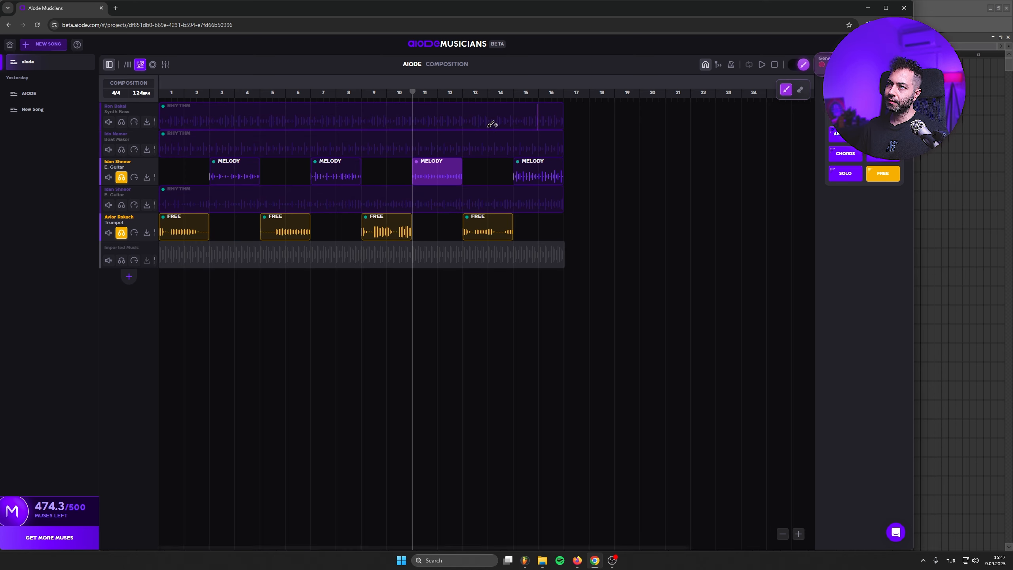
{"action": "left_click", "coordinate": [798, 533]}
{"action": "left_click_drag", "start_coordinate": [371, 548], "coordinate": [513, 548]}
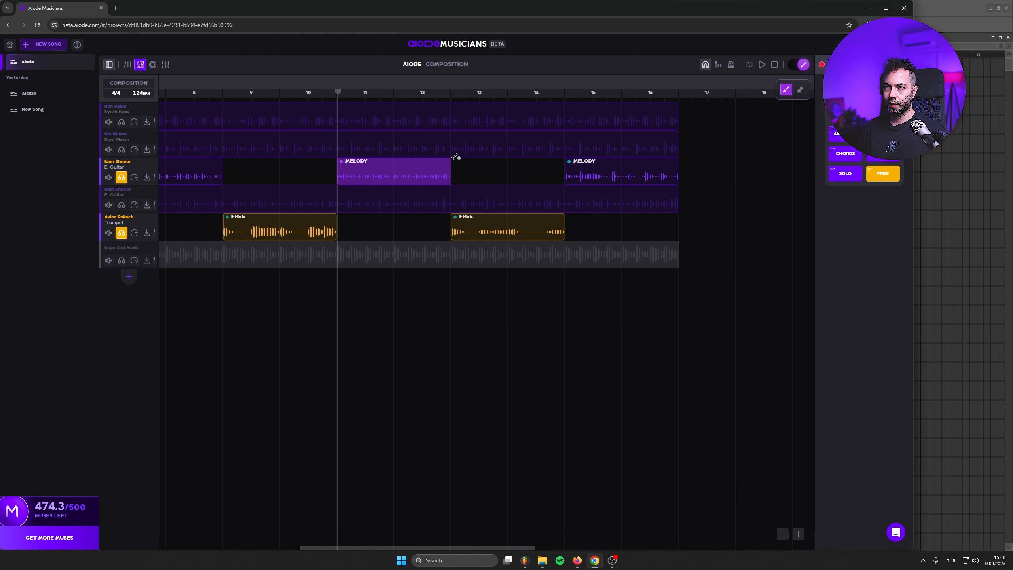
{"action": "left_click", "coordinate": [451, 158]}
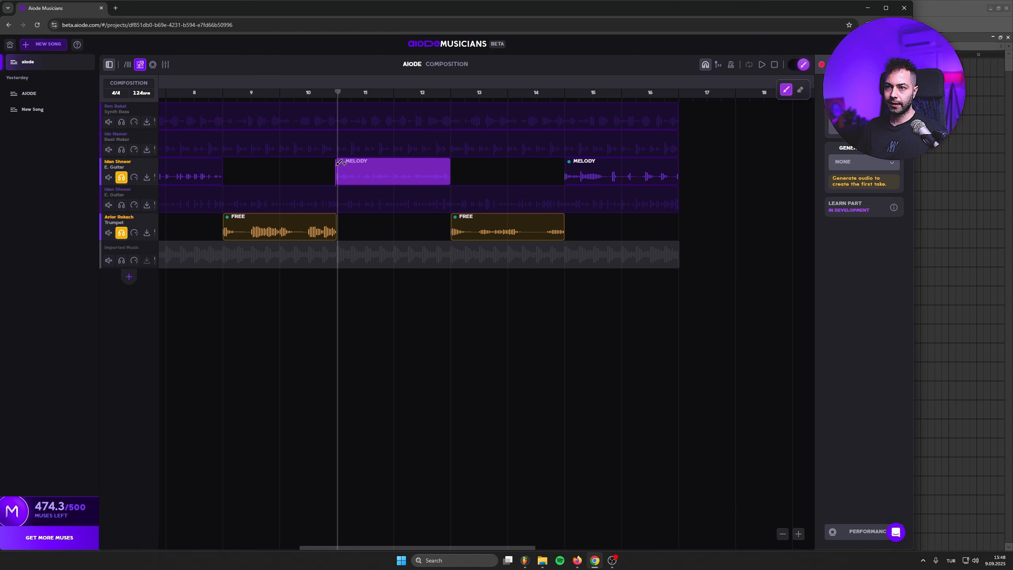
{"action": "left_click_drag", "start_coordinate": [337, 164], "coordinate": [403, 172]}
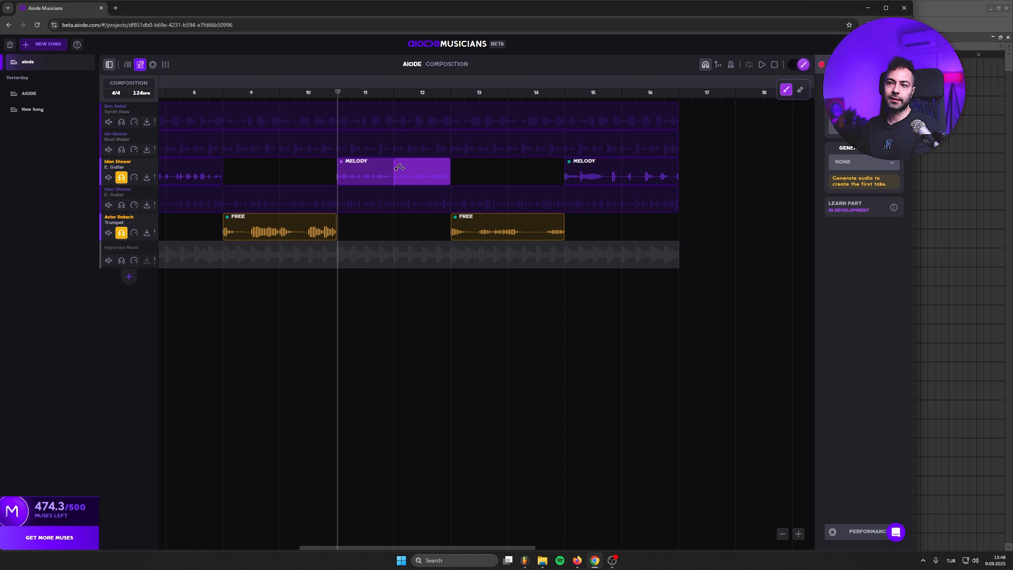
{"action": "left_click_drag", "start_coordinate": [371, 164], "coordinate": [338, 164]}
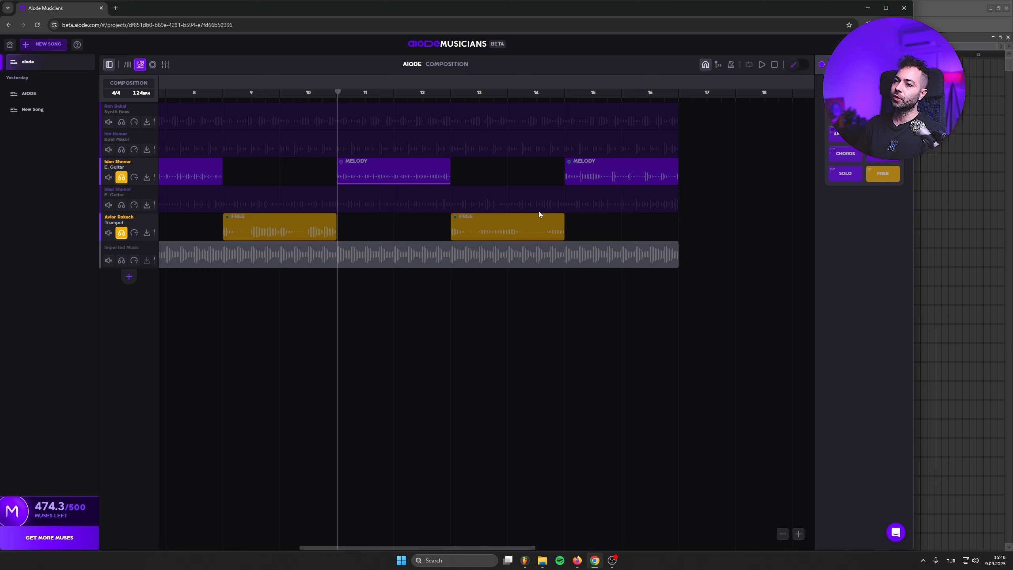
Step: Listen to the regenerated guitar region from bar 9 on, and return the playhead to bar 11
{"action": "left_click", "coordinate": [222, 95]}
{"action": "key", "text": "space"}
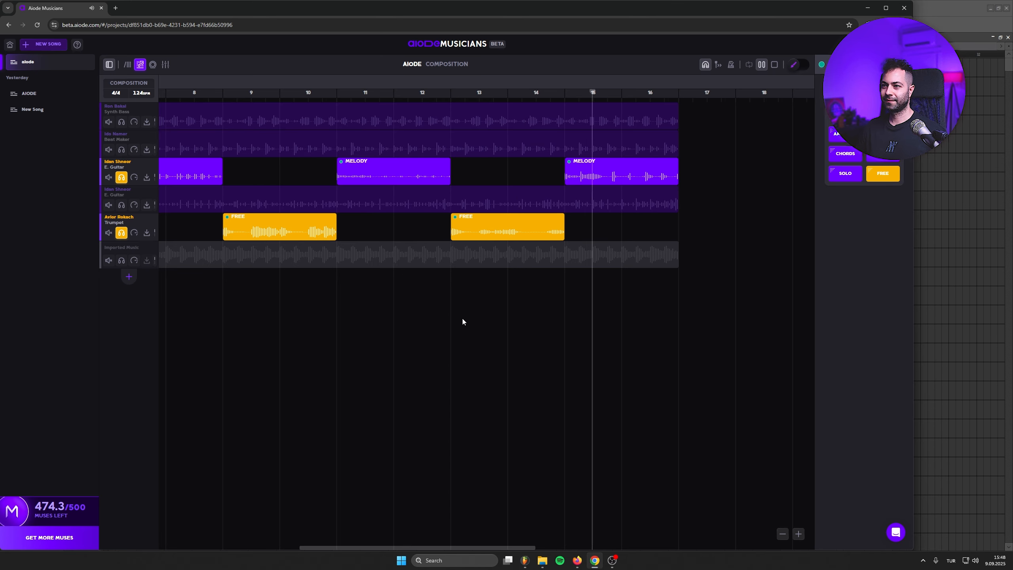
{"action": "key", "text": "space"}
{"action": "left_click", "coordinate": [341, 94]}
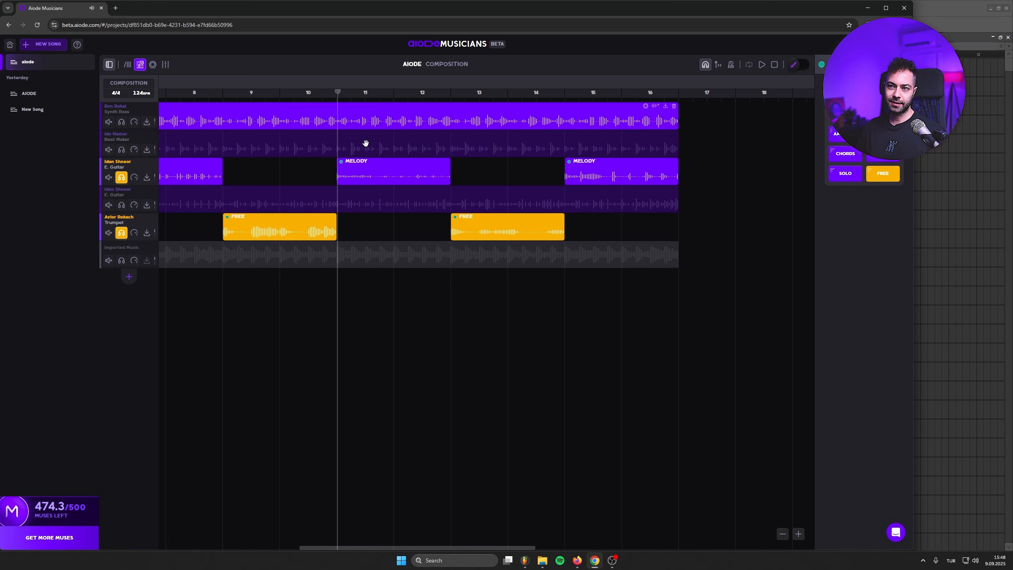
Step: Change the first guitar's region at bars 11–12 to Solo and generate new audio for it
{"action": "right_click", "coordinate": [395, 171]}
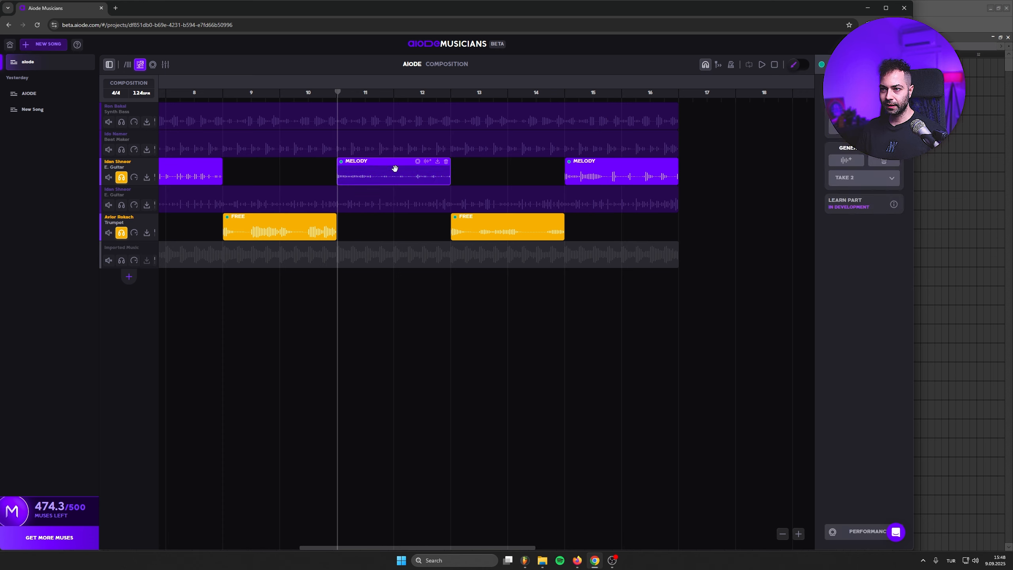
{"action": "mouse_move", "coordinate": [419, 192]}
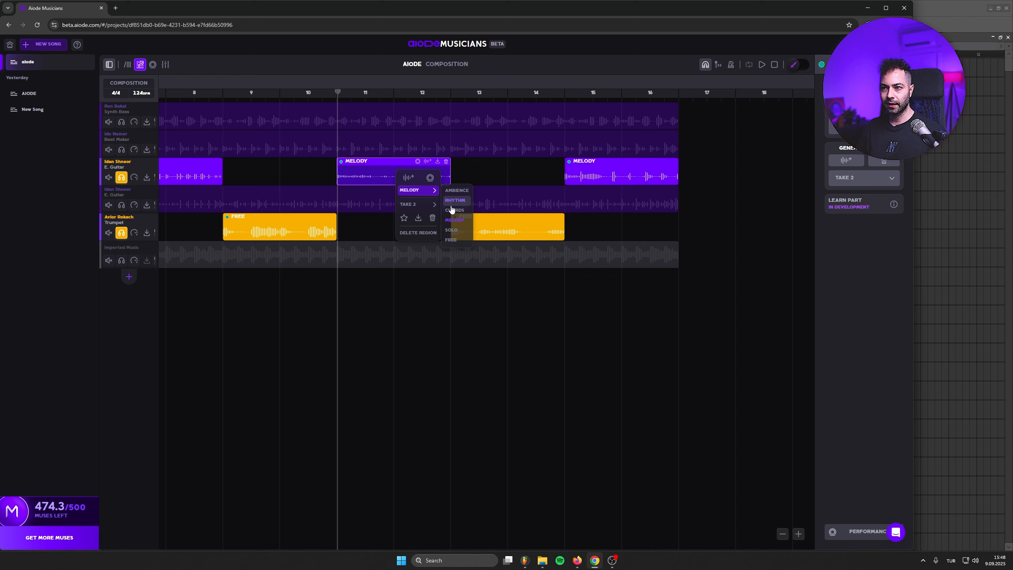
{"action": "left_click", "coordinate": [453, 231]}
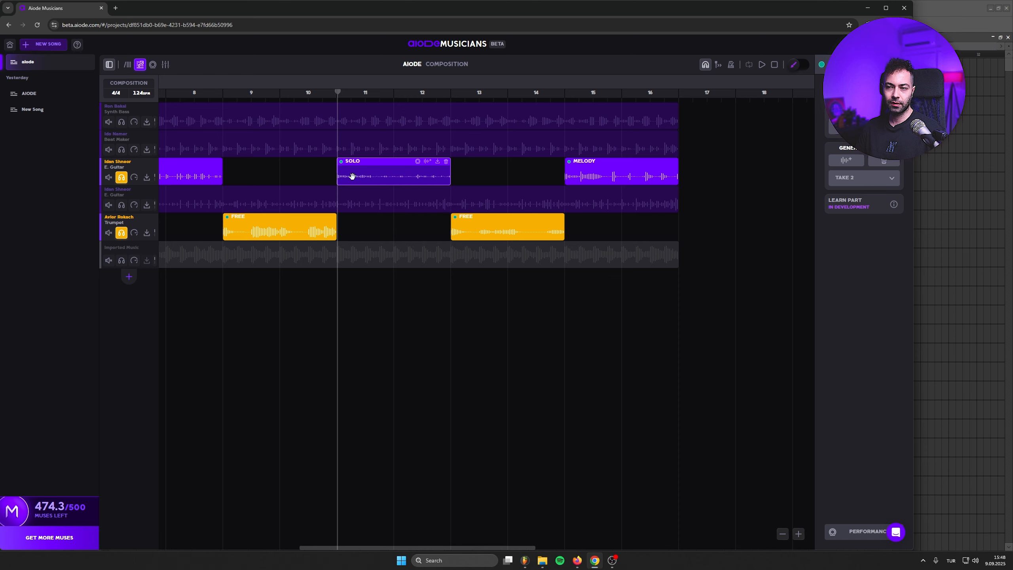
{"action": "left_click", "coordinate": [427, 162]}
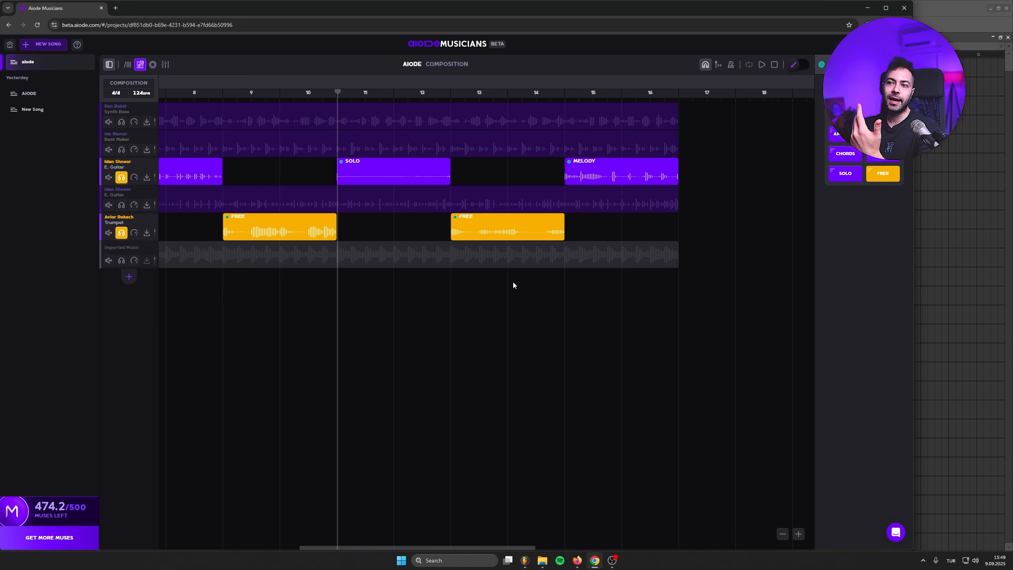
Step: Play back the regenerated Solo region and mute the first guitar track
{"action": "key", "text": "space"}
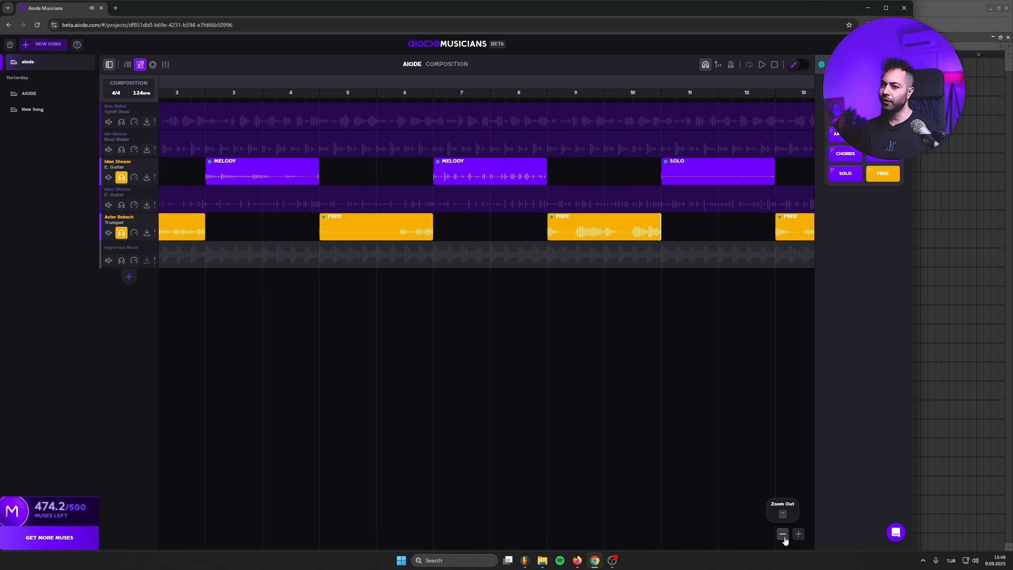
{"action": "left_click", "coordinate": [782, 535]}
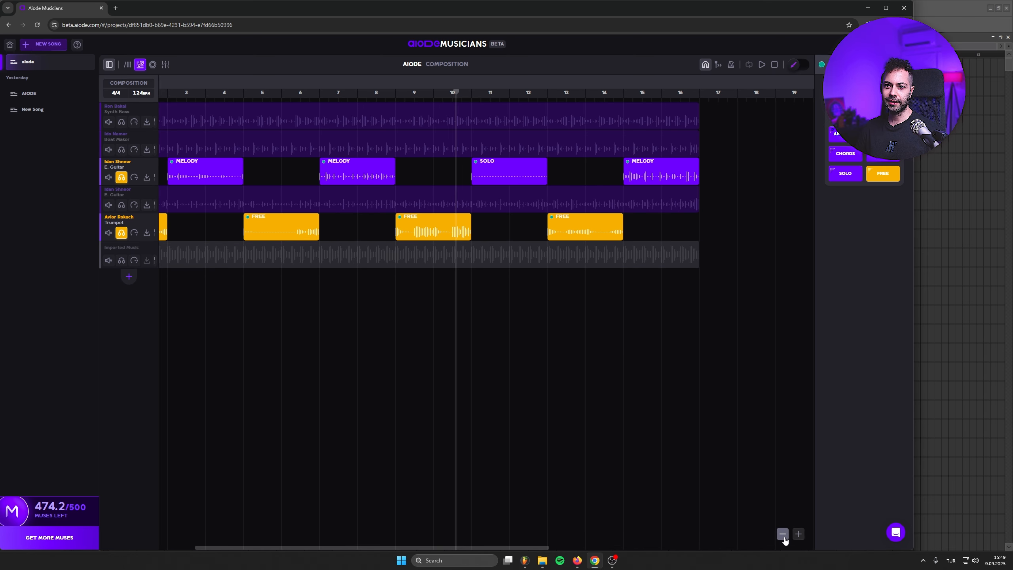
{"action": "left_click", "coordinate": [782, 535]}
{"action": "left_click", "coordinate": [109, 178]}
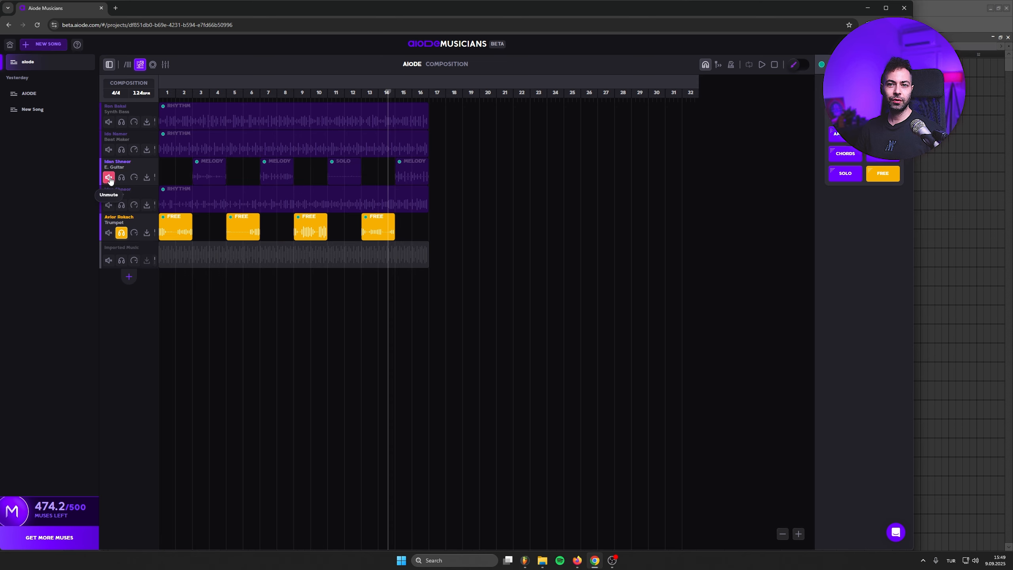
Step: Add the electric guitarist a third time and generate a Solo region over bars 1–16 on the new track
{"action": "left_click", "coordinate": [129, 277]}
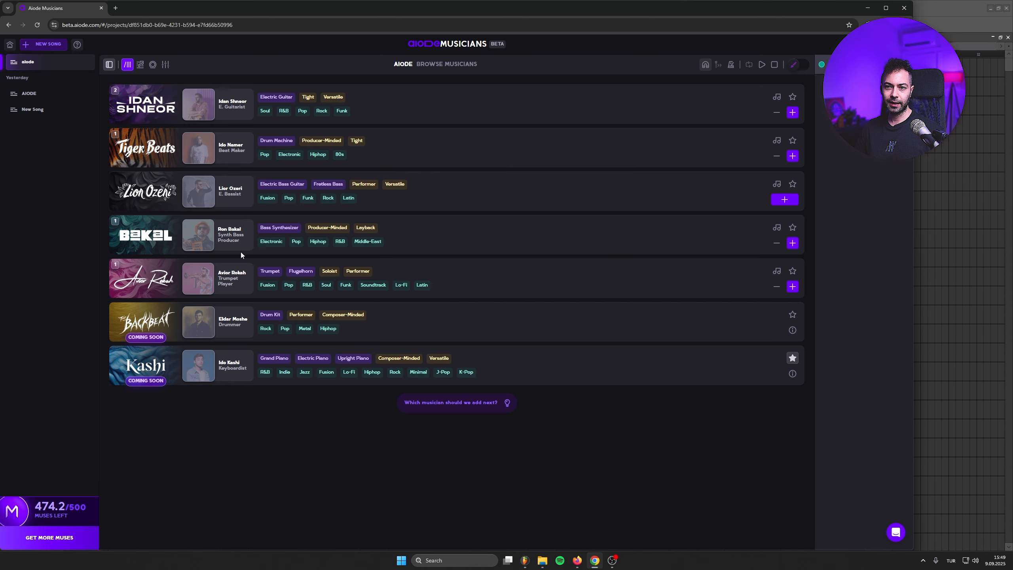
{"action": "left_click", "coordinate": [797, 118]}
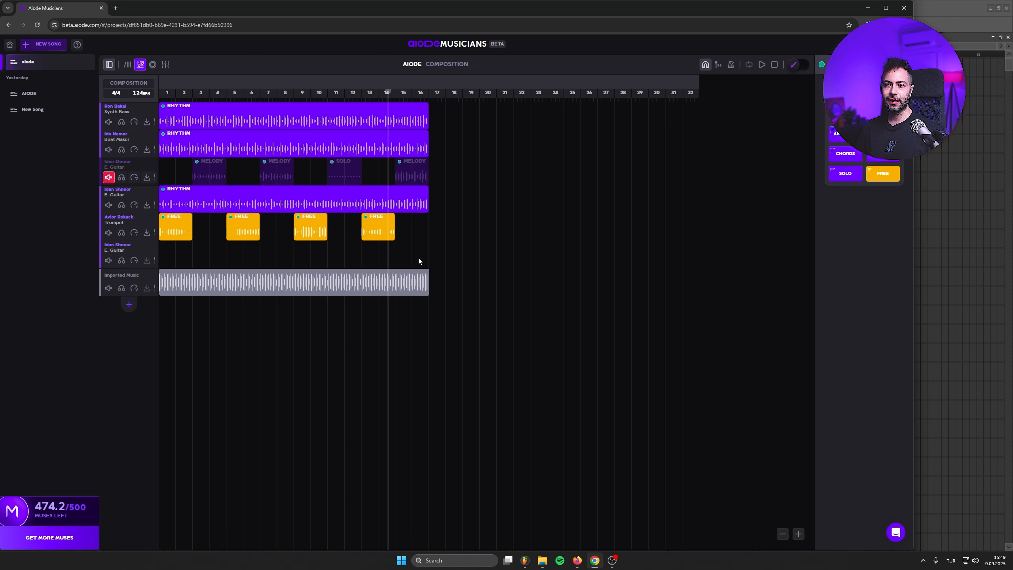
{"action": "left_click_drag", "start_coordinate": [418, 262], "coordinate": [160, 254]}
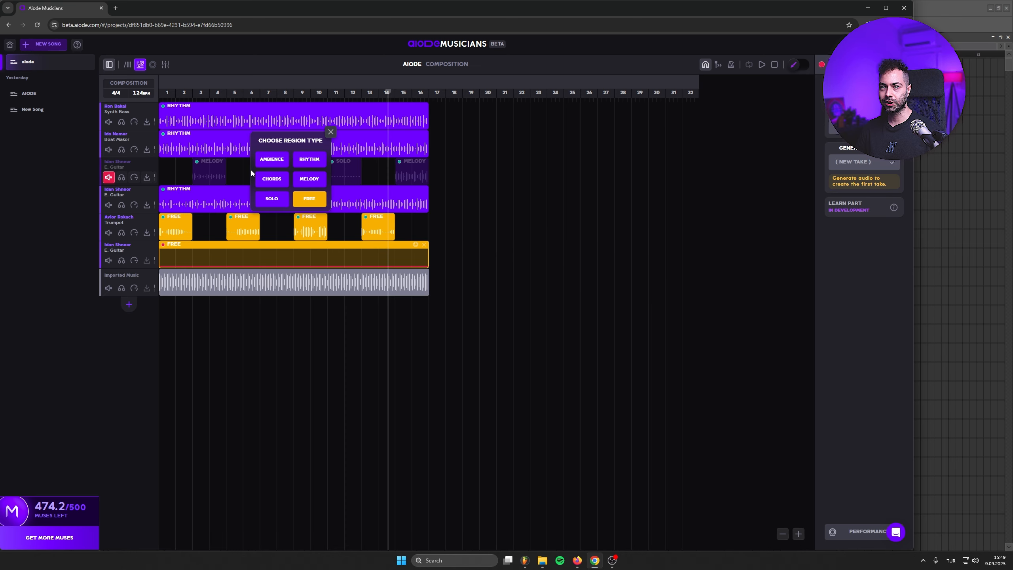
{"action": "left_click", "coordinate": [267, 198]}
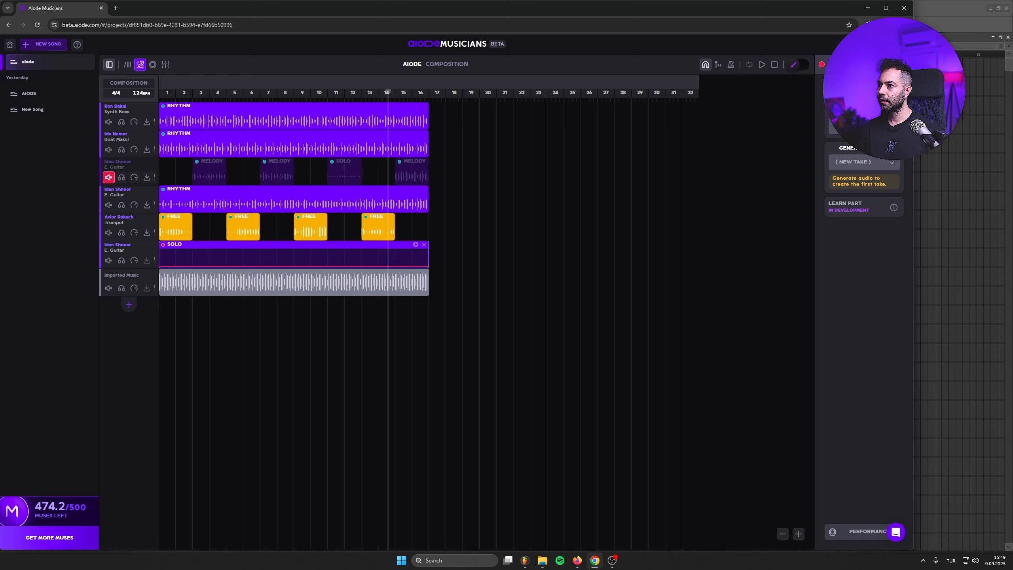
{"action": "left_click", "coordinate": [771, 318]}
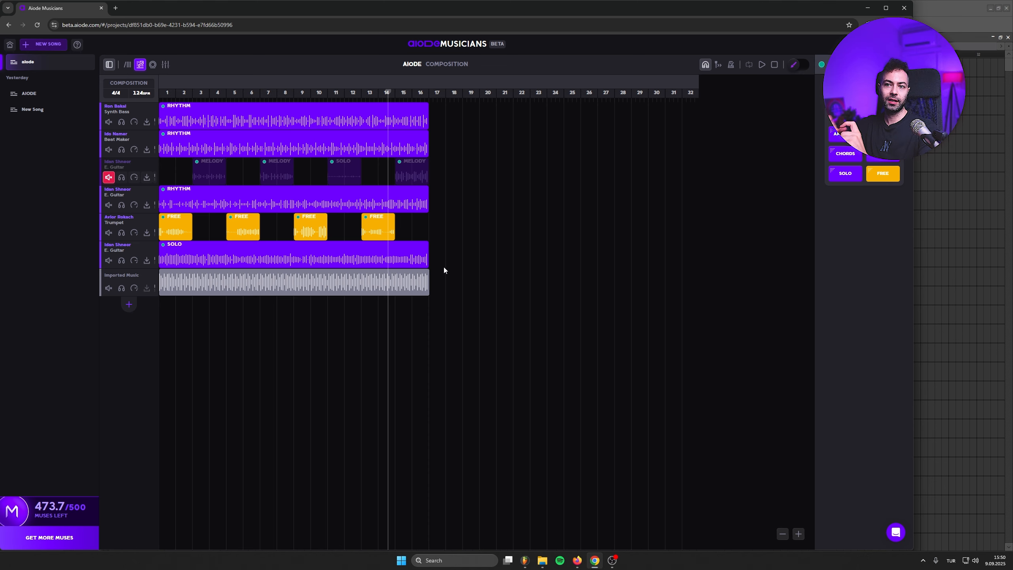
Step: Play the song from bar 1 with the trumpet and new guitar tracks soloed, and add the imported music to the solo
{"action": "left_click_drag", "start_coordinate": [178, 94], "coordinate": [145, 90]}
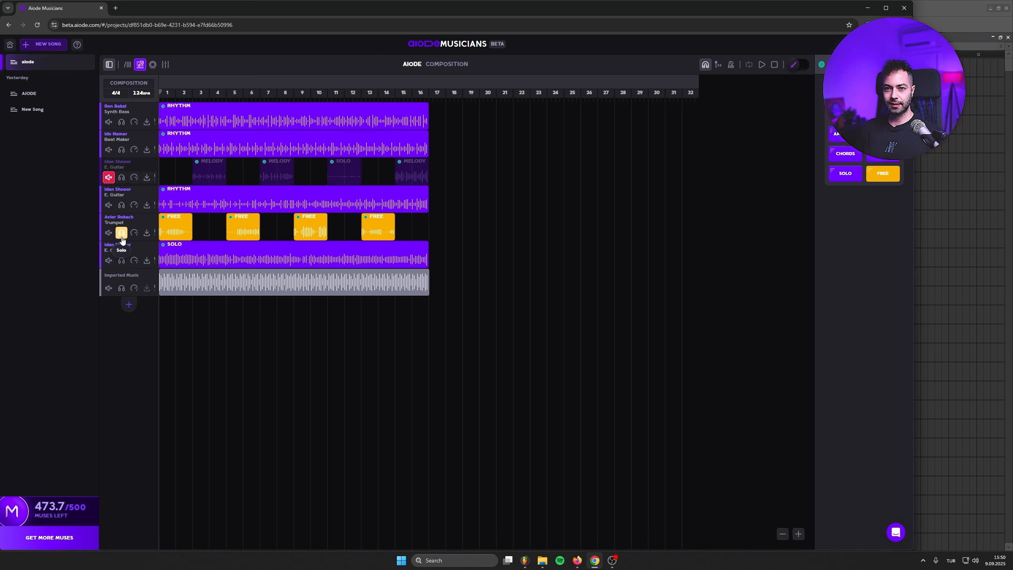
{"action": "left_click", "coordinate": [121, 235]}
{"action": "left_click", "coordinate": [122, 261]}
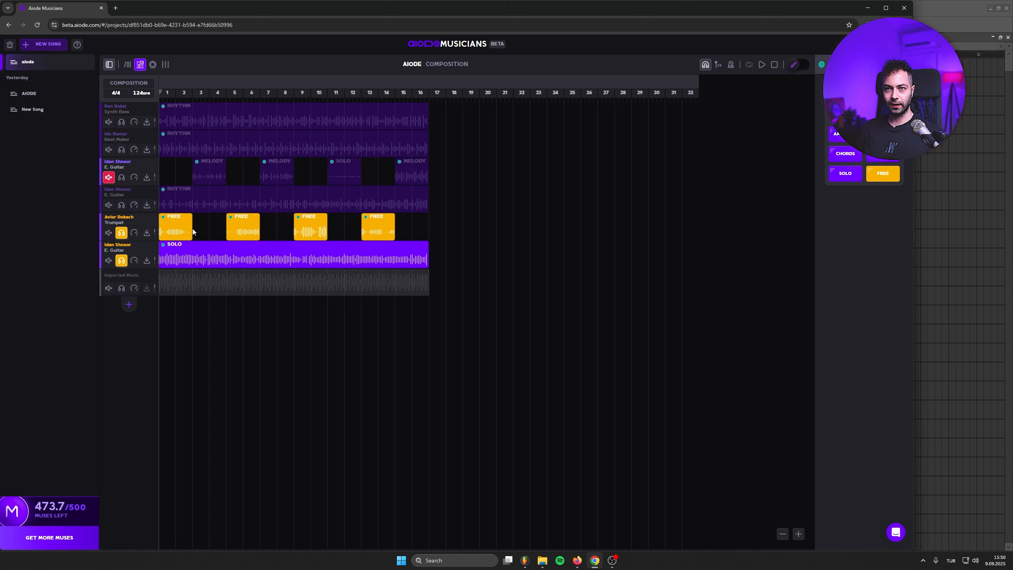
{"action": "key", "text": "space"}
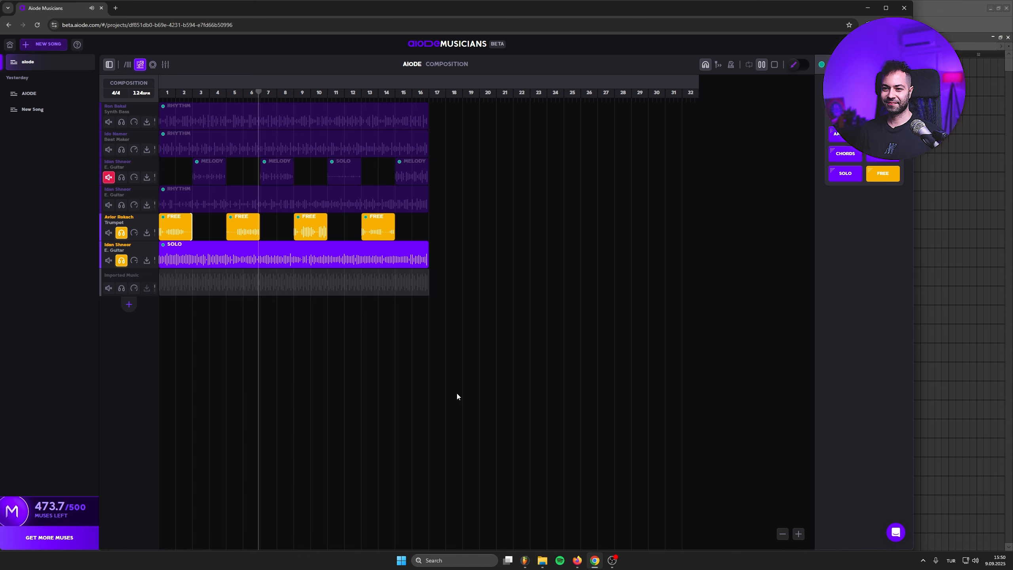
{"action": "left_click", "coordinate": [122, 288]}
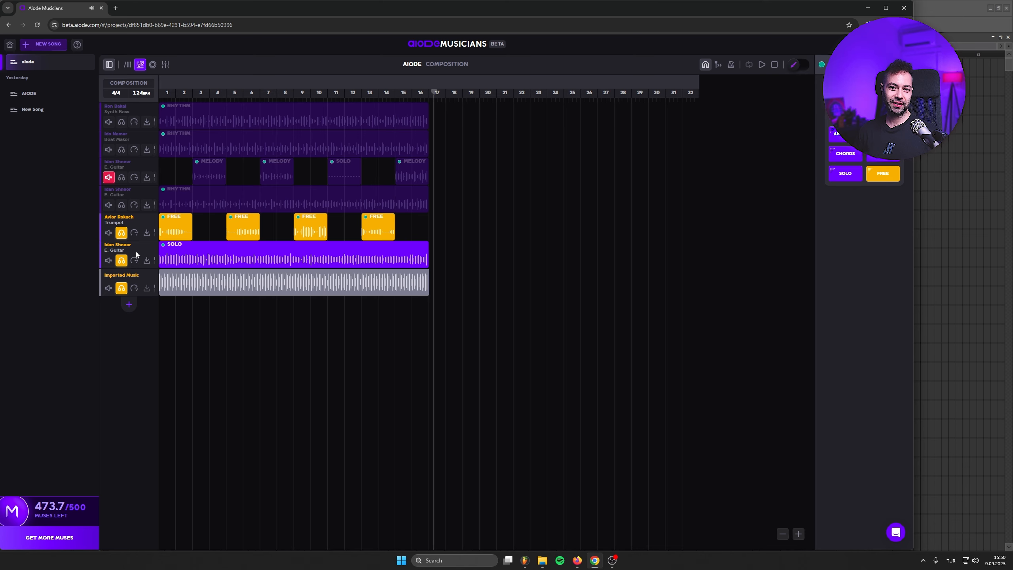
Step: Clear the solo from the third guitar, trumpet and imported music tracks, and unmute the first guitar track
{"action": "left_click", "coordinate": [122, 259]}
{"action": "left_click", "coordinate": [122, 233]}
{"action": "left_click", "coordinate": [122, 288]}
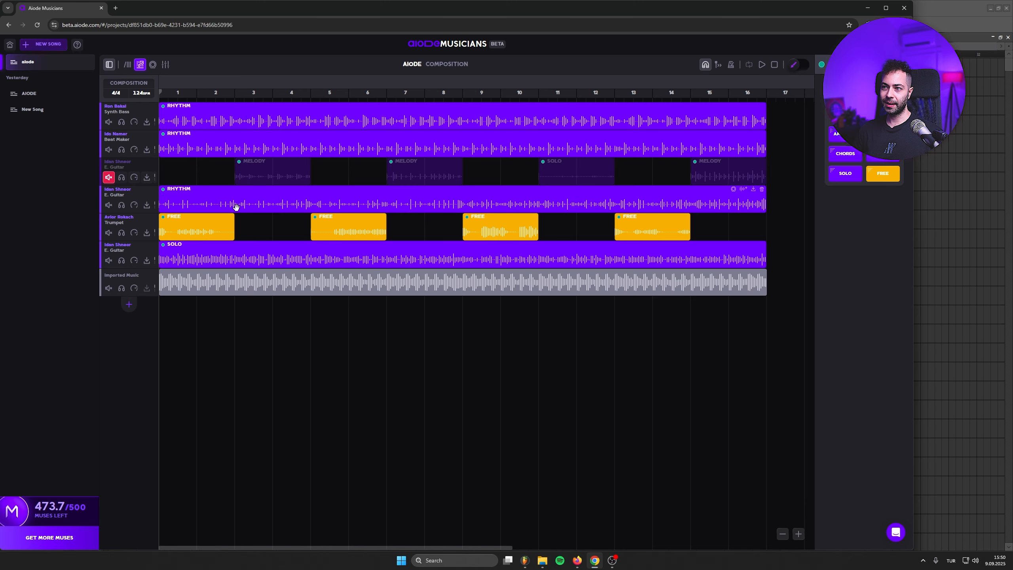
{"action": "left_click", "coordinate": [108, 178]}
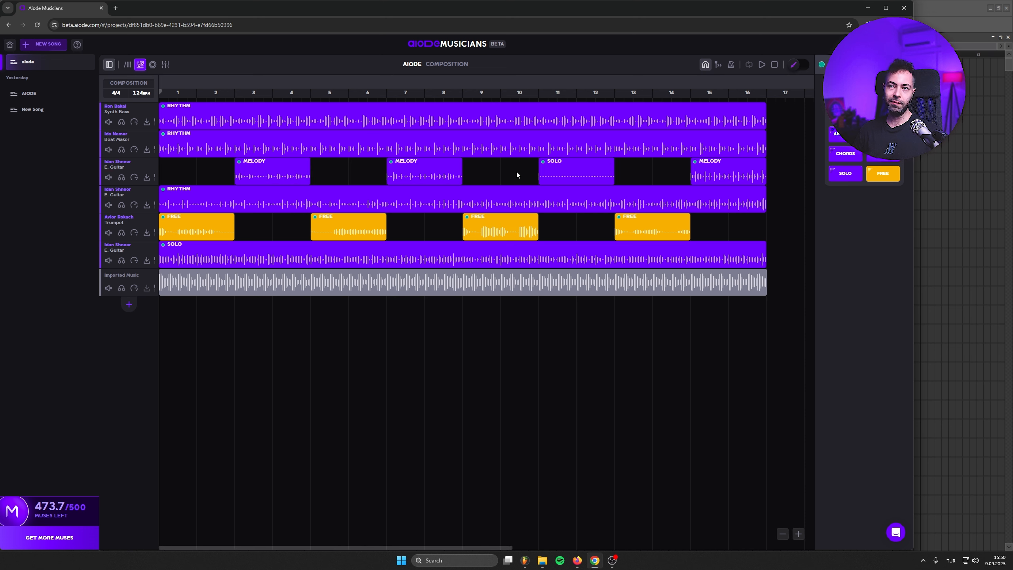
Step: Switch the first guitar's Solo region at bars 11–12 to Take 1
{"action": "left_click", "coordinate": [556, 171]}
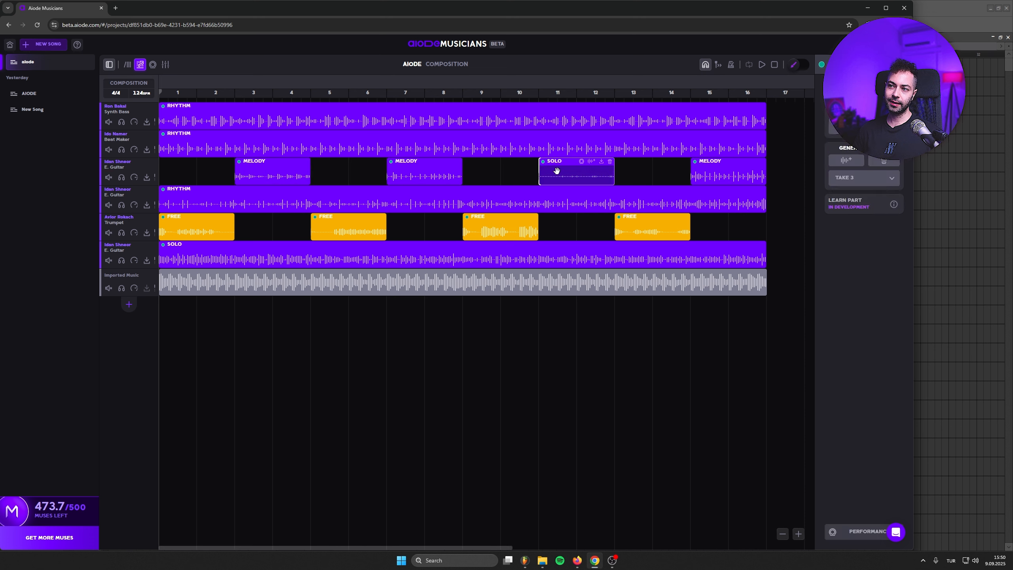
{"action": "left_click", "coordinate": [877, 178]}
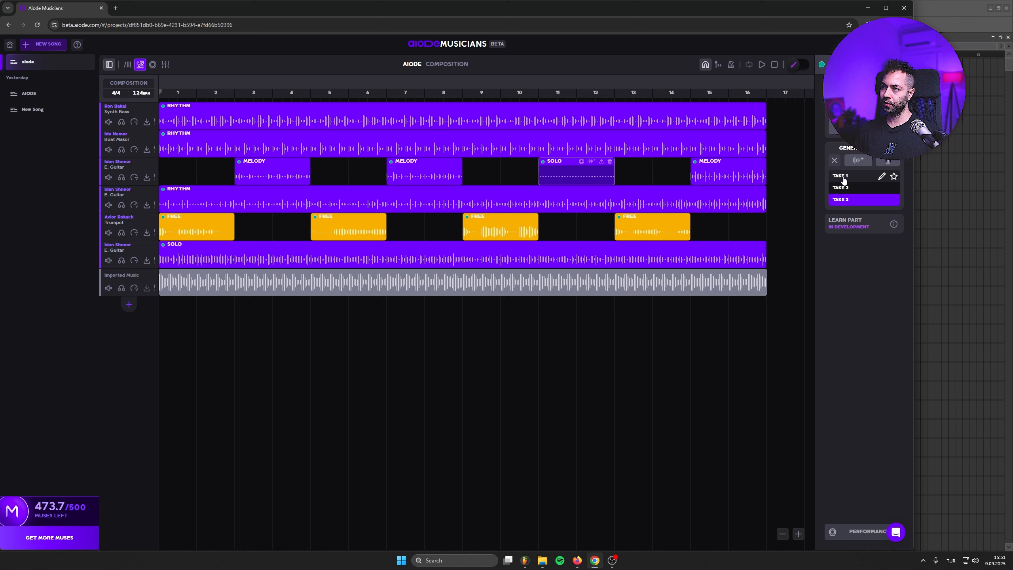
{"action": "left_click", "coordinate": [842, 177]}
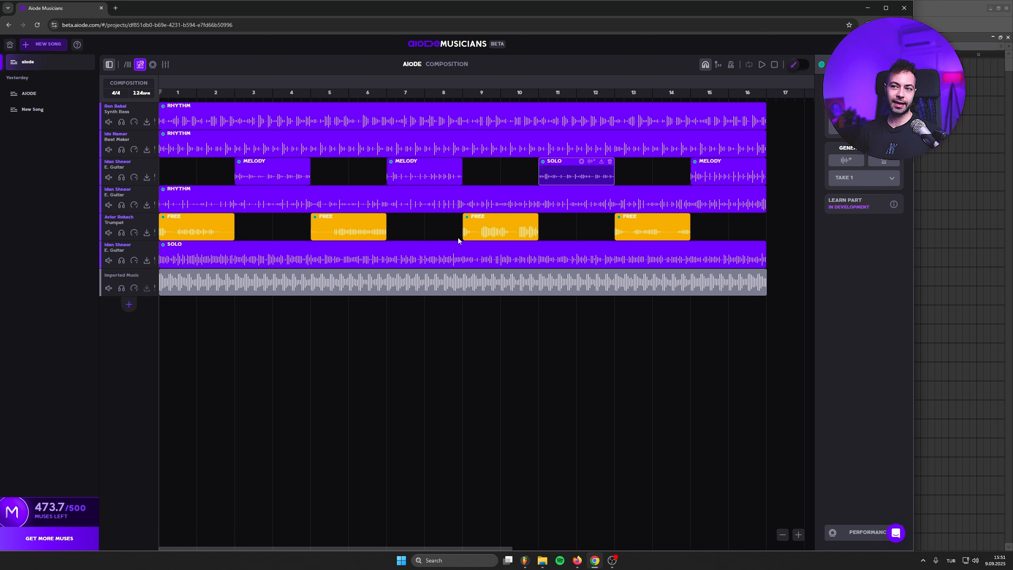
Step: Switch to FL Studio, unmute the imported stems on Tracks 3–7, and solo the bass stem after moving it down to Track 9
{"action": "left_click", "coordinate": [888, 84]}
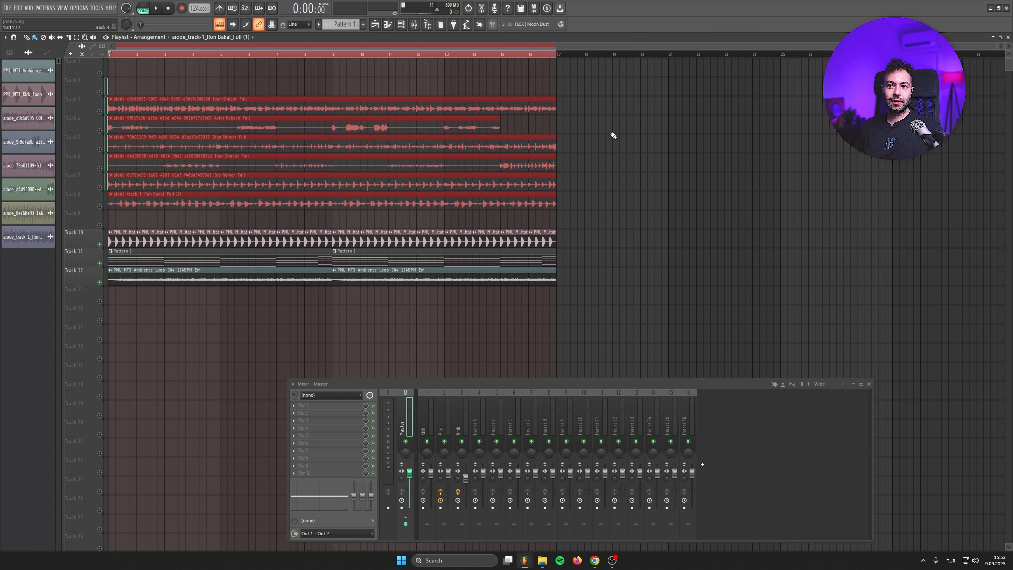
{"action": "left_click", "coordinate": [613, 136]}
{"action": "left_click_drag", "start_coordinate": [99, 92], "coordinate": [99, 187]}
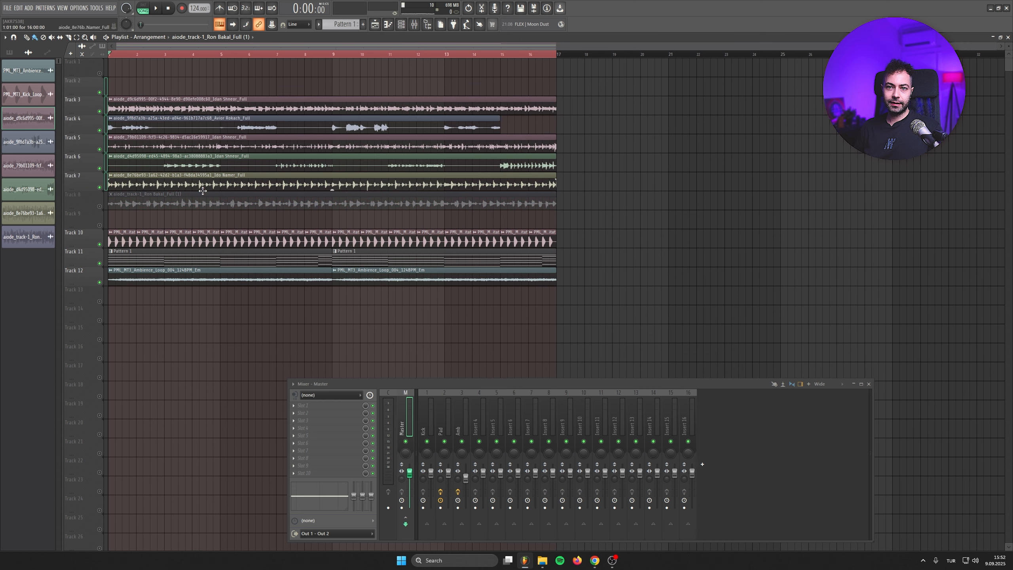
{"action": "right_click", "coordinate": [100, 206]}
{"action": "scroll", "coordinate": [99, 206], "scroll_direction": "up", "scroll_amount": 3}
{"action": "scroll", "coordinate": [86, 200], "scroll_direction": "down", "scroll_amount": 1}
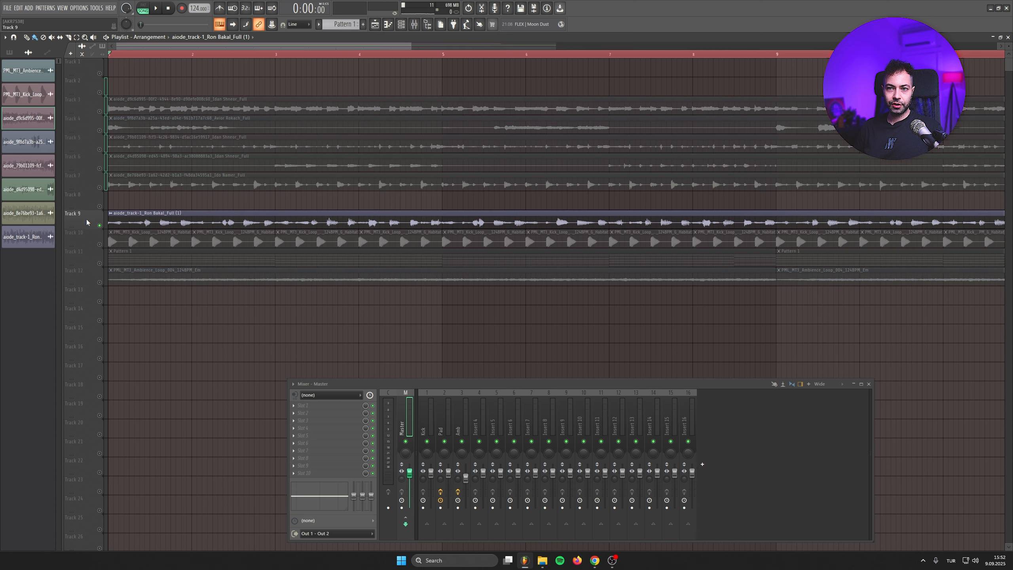
Step: Play the soloed bass stem, route its clip to mixer insert 4 and name that channel Bass
{"action": "key", "text": "space"}
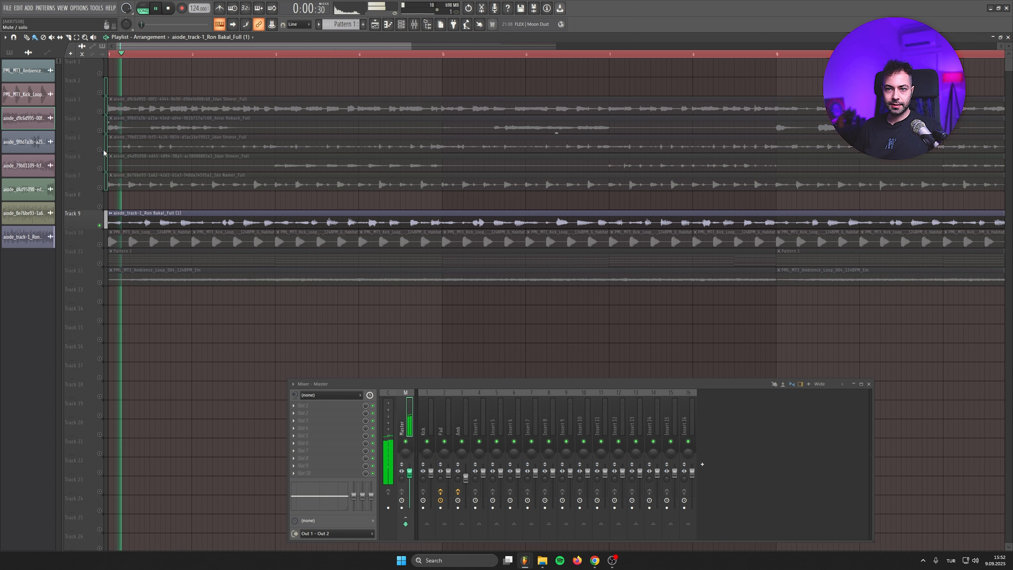
{"action": "double_click", "coordinate": [210, 219]}
{"action": "key", "text": "space"}
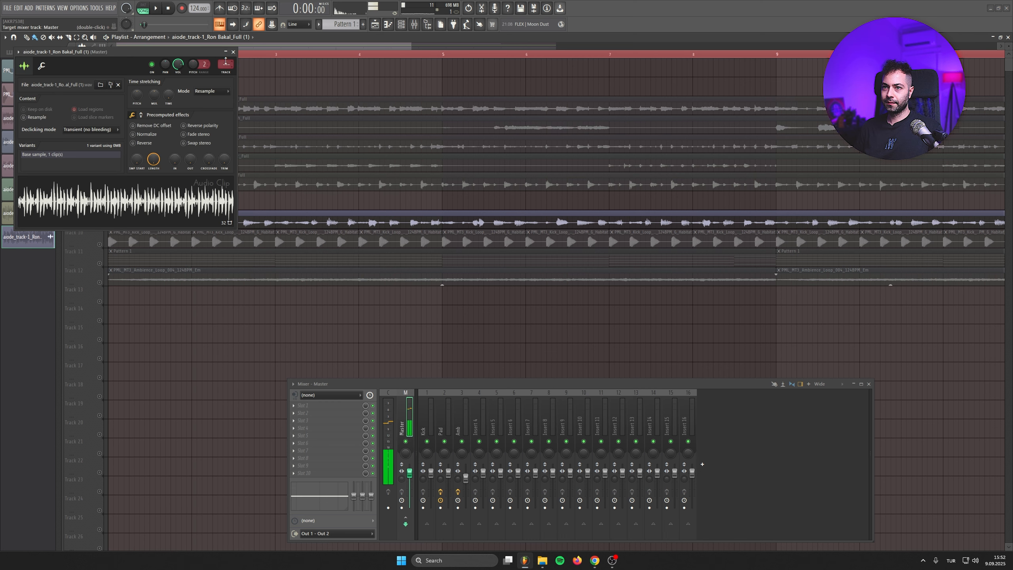
{"action": "scroll", "coordinate": [225, 63], "scroll_direction": "up", "scroll_amount": 2}
{"action": "double_click", "coordinate": [480, 416]}
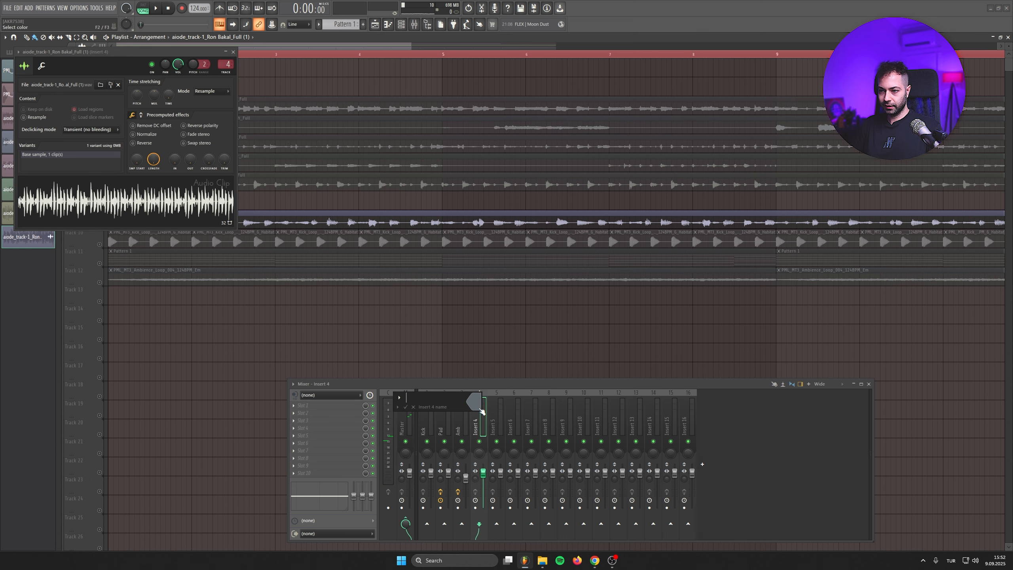
{"action": "type", "text": "Bass"}
{"action": "key", "text": "Return"}
Step: Add Kickstart 2 to the Bass channel for sidechain ducking, and close the plugin and clip windows
{"action": "left_click", "coordinate": [294, 406]}
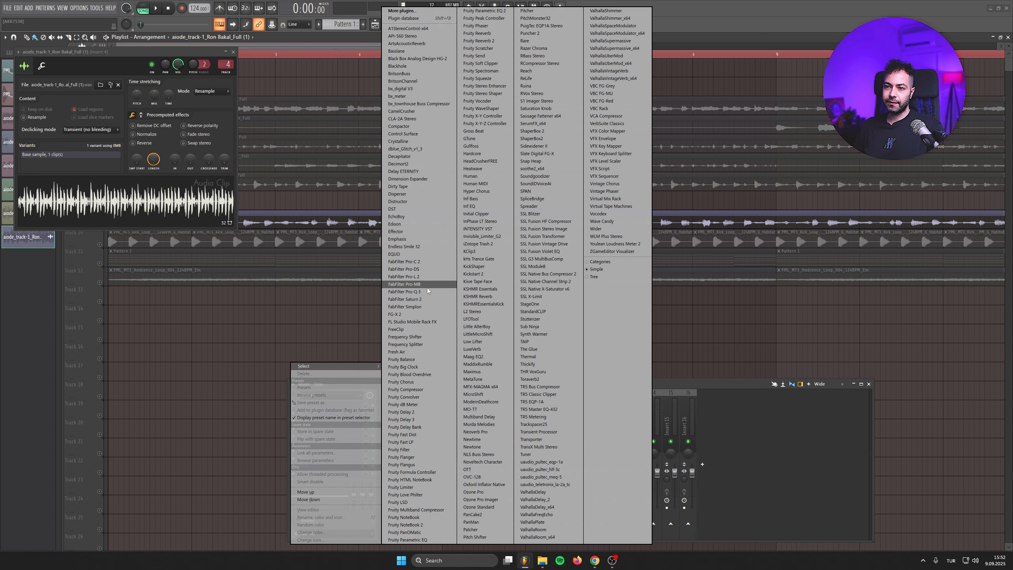
{"action": "left_click", "coordinate": [473, 274]}
{"action": "left_click_drag", "start_coordinate": [195, 63], "coordinate": [145, 160]}
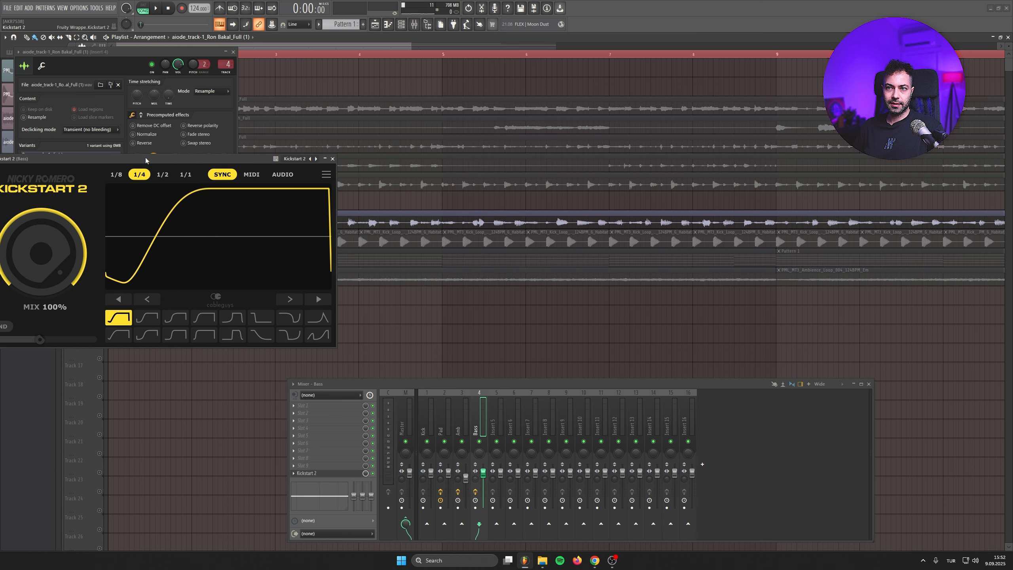
{"action": "left_click", "coordinate": [332, 159]}
{"action": "left_click", "coordinate": [233, 52]}
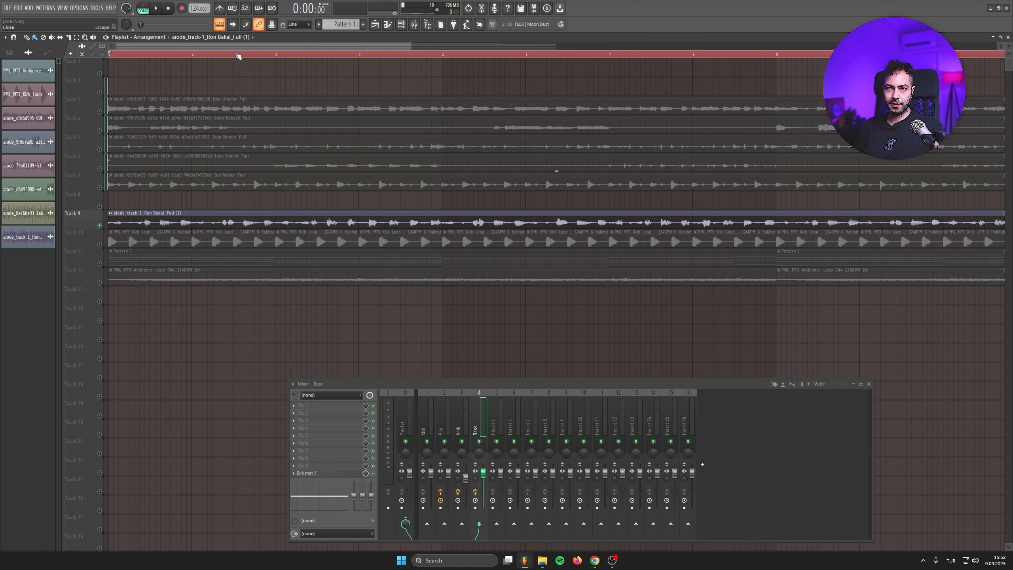
Step: Add FabFilter Pro-Q 3 to the Bass channel and apply a high cut at about 1100 Hz during playback
{"action": "left_click", "coordinate": [339, 409]}
{"action": "left_click", "coordinate": [431, 307]}
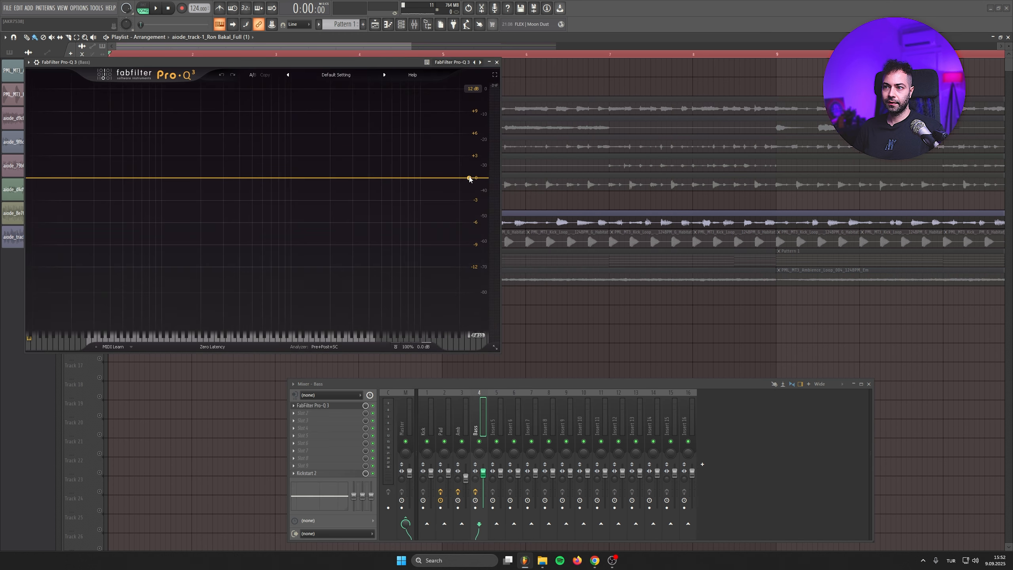
{"action": "key", "text": "space"}
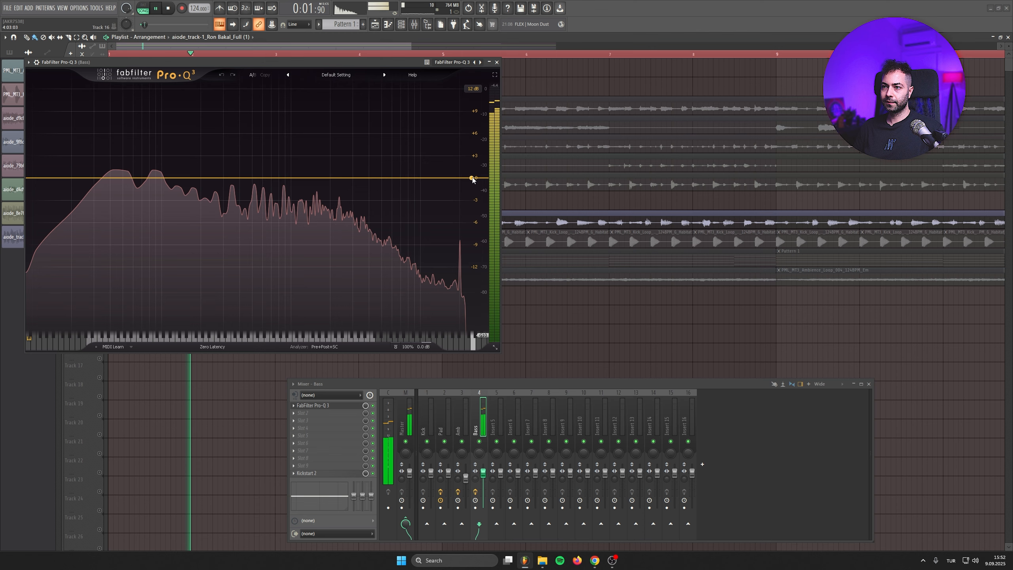
{"action": "left_click_drag", "start_coordinate": [472, 179], "coordinate": [297, 200]}
{"action": "key", "text": "space"}
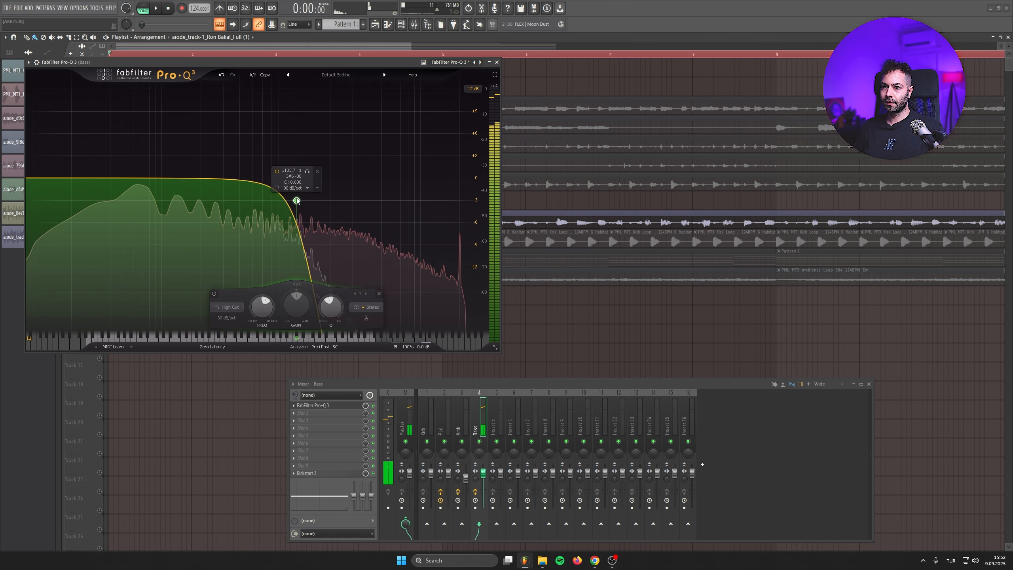
Step: Add Fruity Blood Overdrive after the EQ on the Bass channel, play the result and close both plugin windows
{"action": "left_click", "coordinate": [315, 412]}
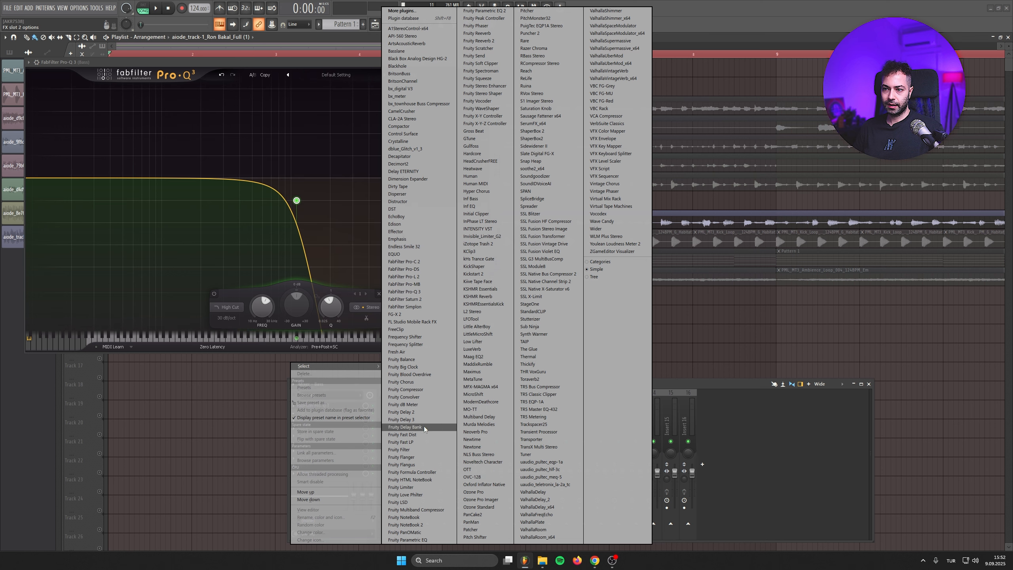
{"action": "left_click", "coordinate": [409, 374]}
{"action": "key", "text": "space"}
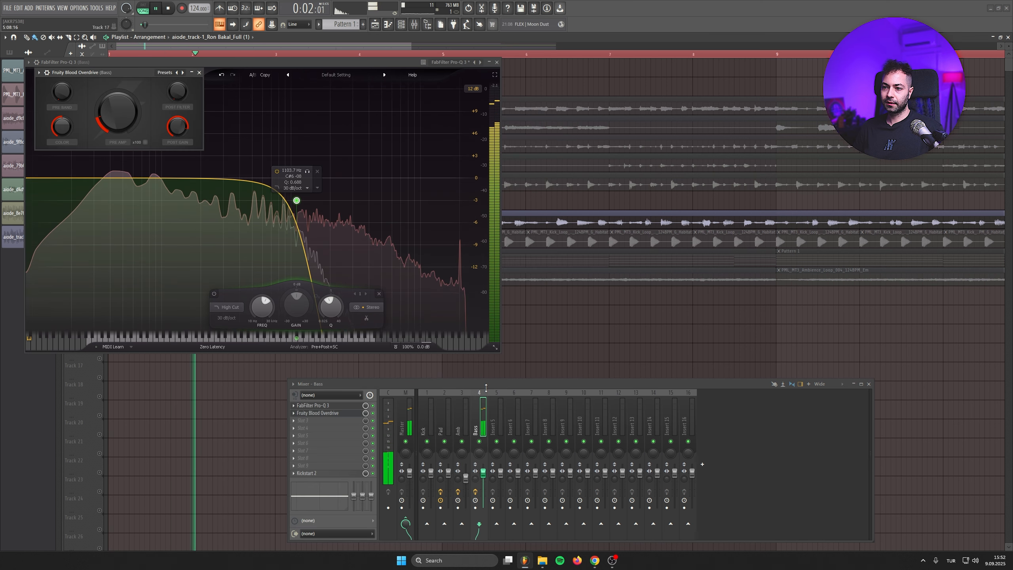
{"action": "left_click", "coordinate": [497, 62]}
{"action": "left_click", "coordinate": [200, 73]}
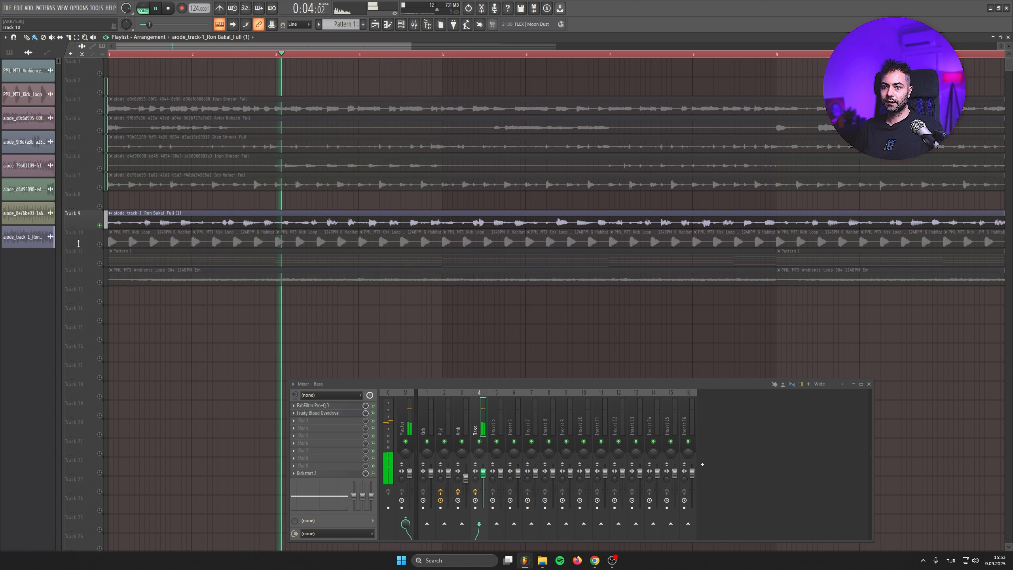
Step: Unmute the kick track alongside the bass and lower the Kick channel's volume slightly
{"action": "left_click", "coordinate": [100, 244]}
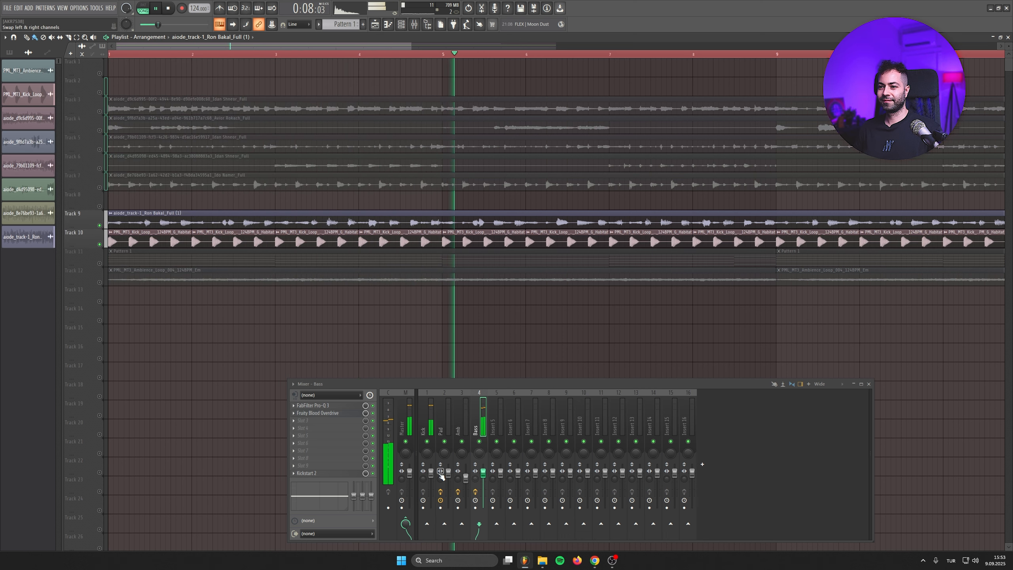
{"action": "left_click_drag", "start_coordinate": [430, 474], "coordinate": [430, 477]}
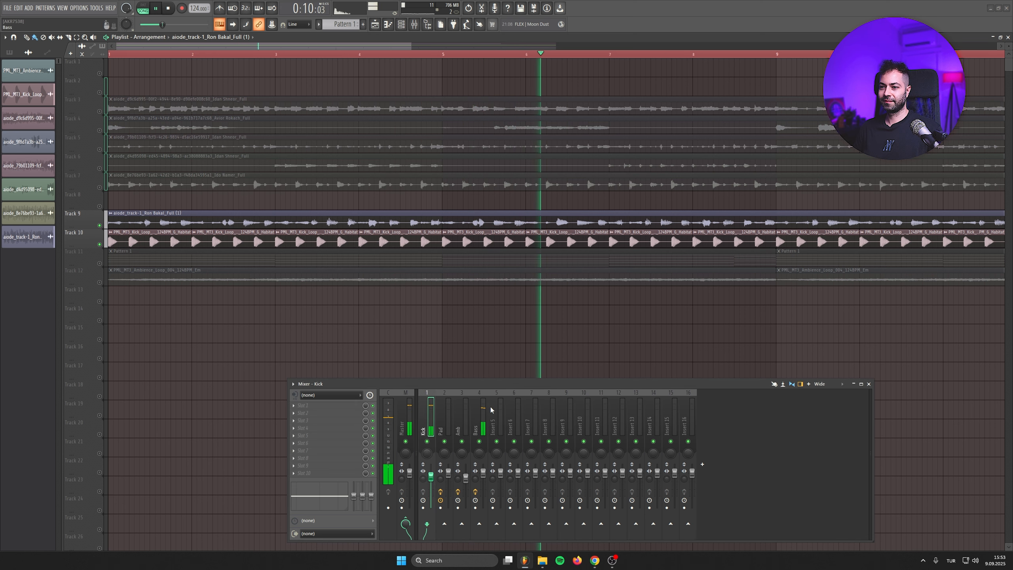
Step: Raise the Bass channel's Pro-Q 3 high cut to about 7493 Hz while the bass and kick play
{"action": "left_click", "coordinate": [478, 419]}
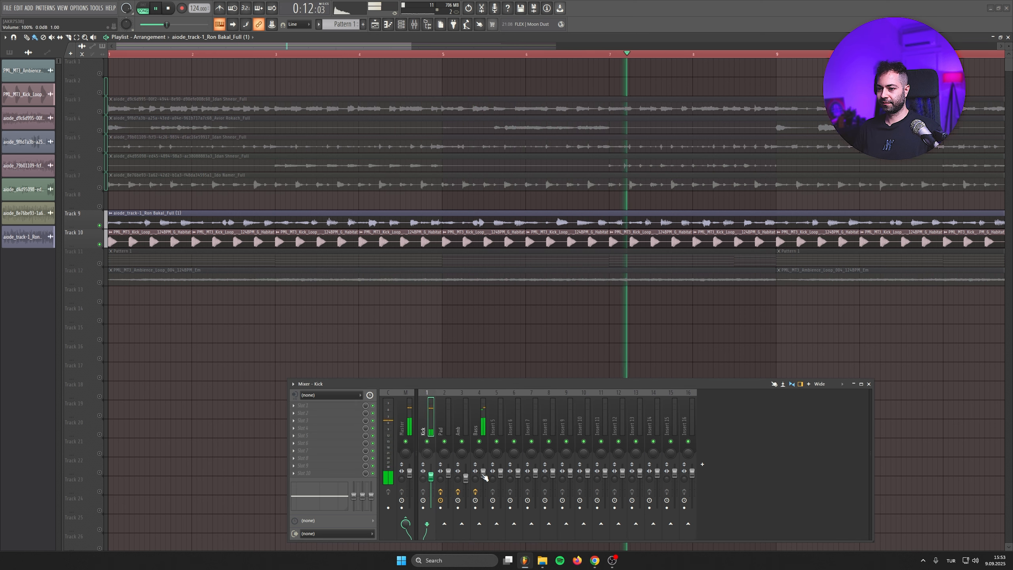
{"action": "left_click", "coordinate": [313, 405]}
{"action": "key", "text": "space"}
{"action": "right_click", "coordinate": [296, 200]}
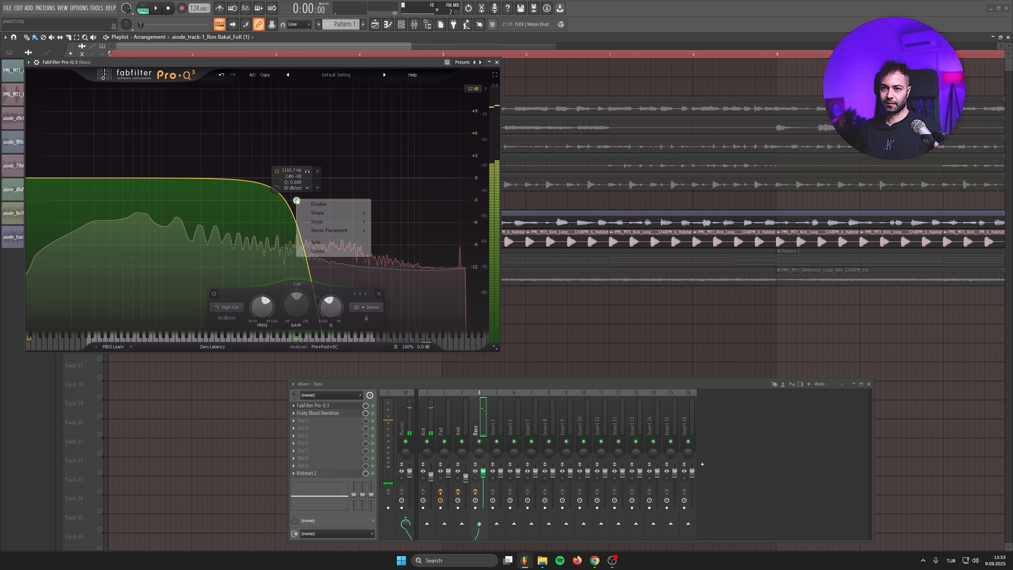
{"action": "left_click", "coordinate": [320, 202]}
{"action": "key", "text": "space"}
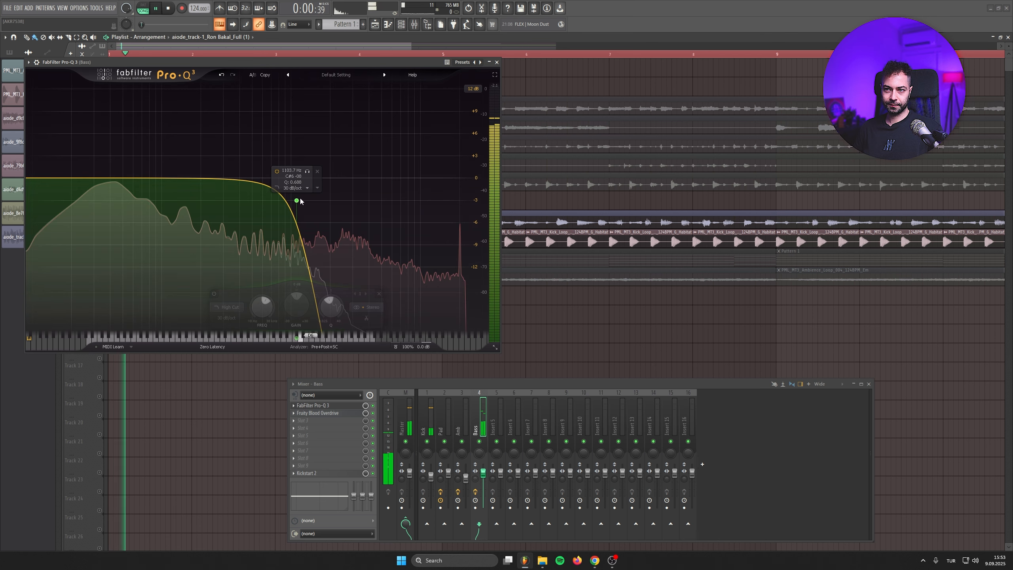
{"action": "left_click_drag", "start_coordinate": [297, 200], "coordinate": [404, 213]}
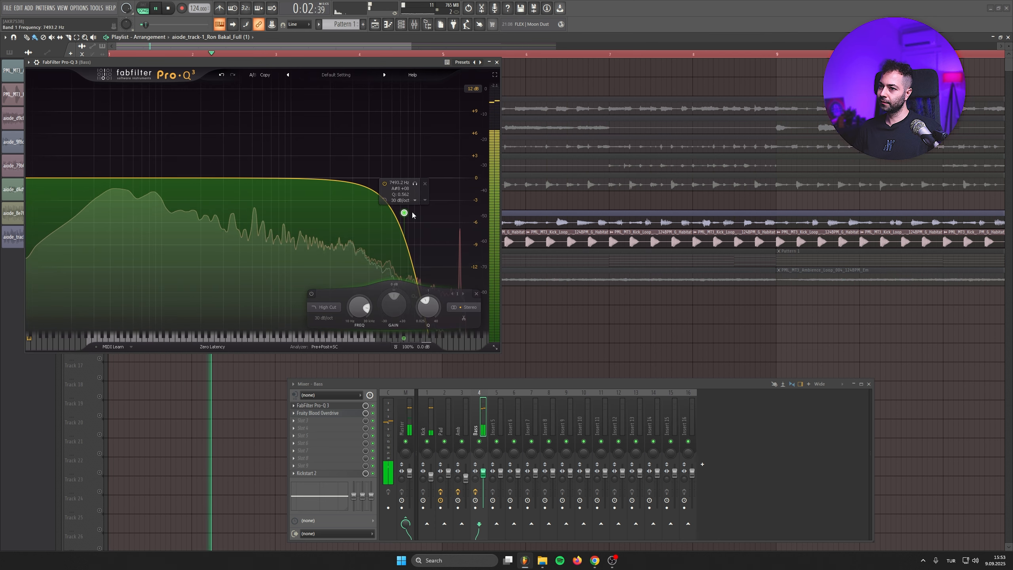
{"action": "left_click", "coordinate": [496, 62]}
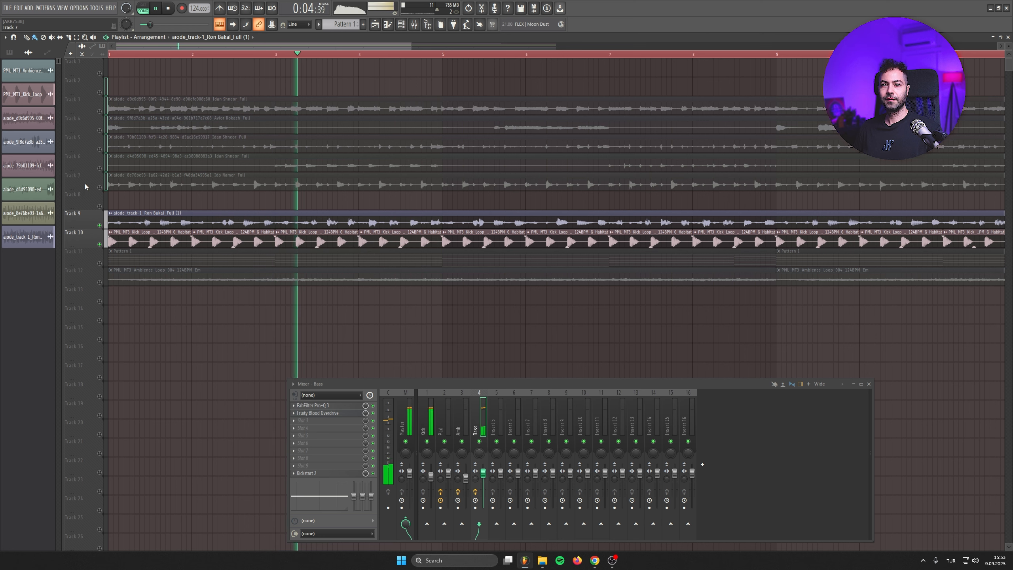
Step: Solo the beat stem, play it briefly and move its track down to Track 12
{"action": "key", "text": "space"}
{"action": "left_click", "coordinate": [99, 188], "text": "ctrl"}
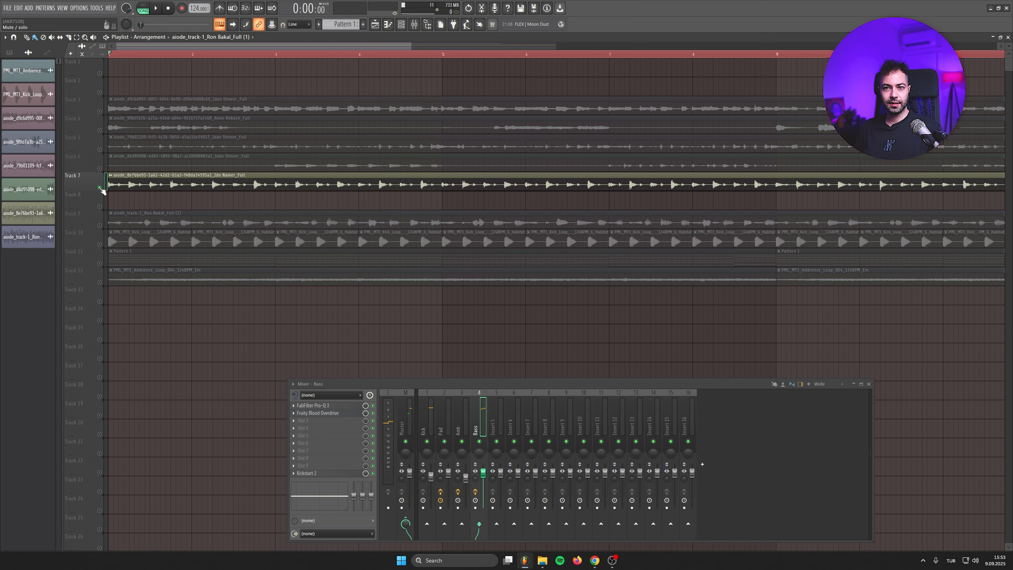
{"action": "key", "text": "space"}
{"action": "key", "text": "space"}
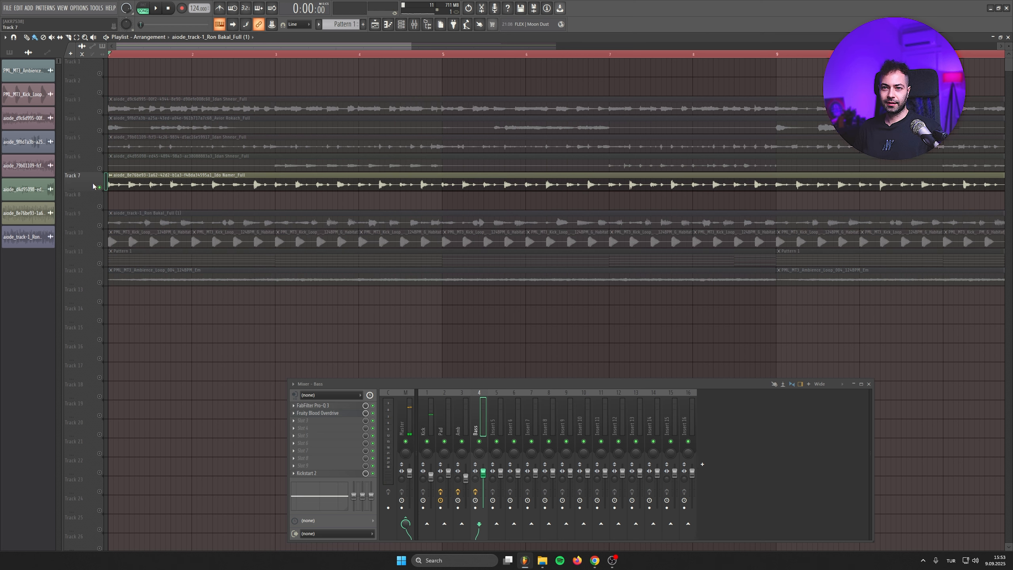
{"action": "scroll", "coordinate": [93, 186], "scroll_direction": "down", "scroll_amount": 5}
Step: Route the beat stem to mixer insert 5, name the channel Tops and add Kickstart 2 to it
{"action": "double_click", "coordinate": [273, 274]}
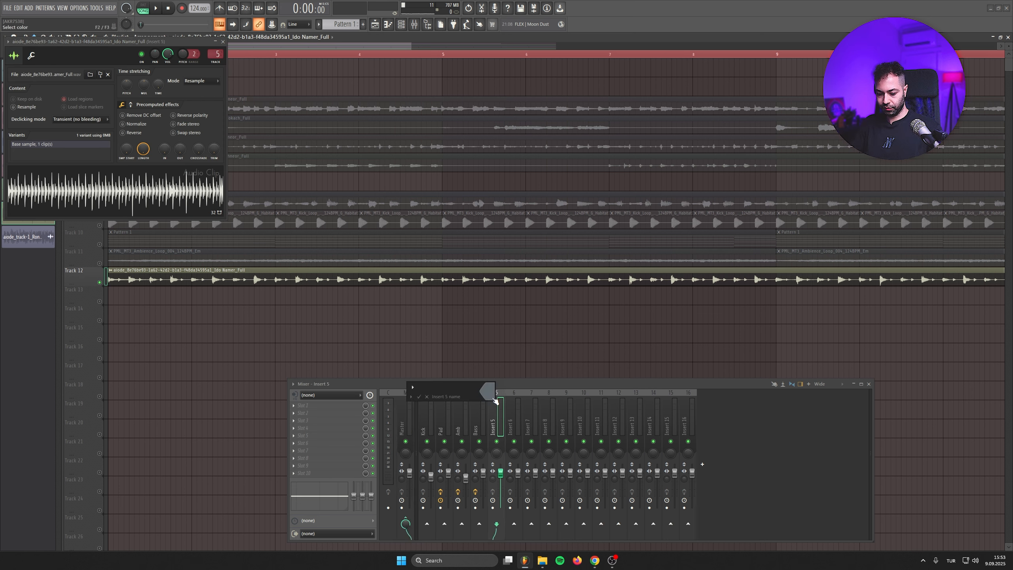
{"action": "type", "text": "Tops"}
{"action": "key", "text": "Return"}
{"action": "key", "text": "space"}
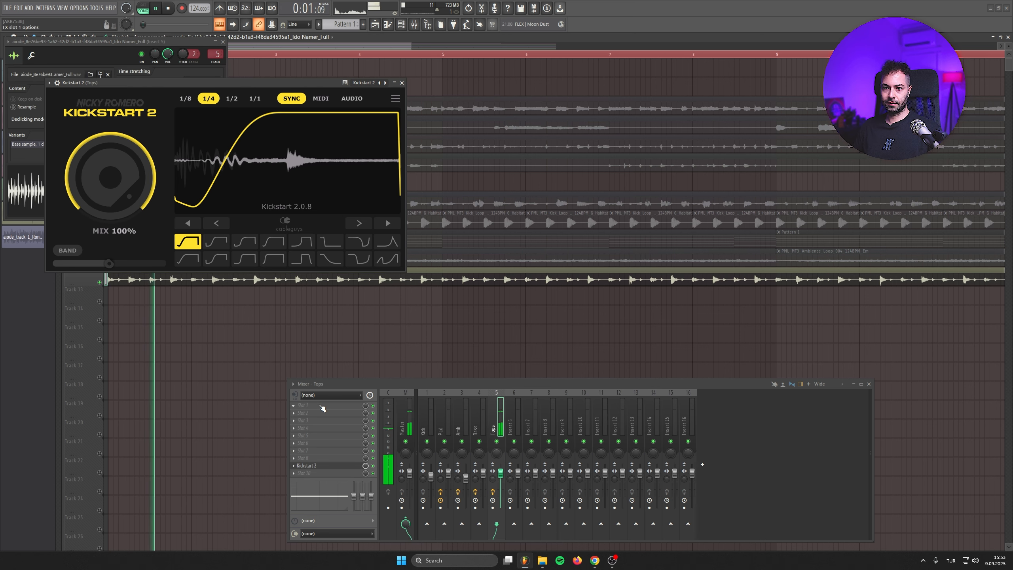
{"action": "key", "text": "space"}
Step: Add FabFilter Pro-Q 3 to the Tops channel and apply a low cut at about 212 Hz
{"action": "left_click", "coordinate": [322, 407]}
{"action": "left_click", "coordinate": [410, 283]}
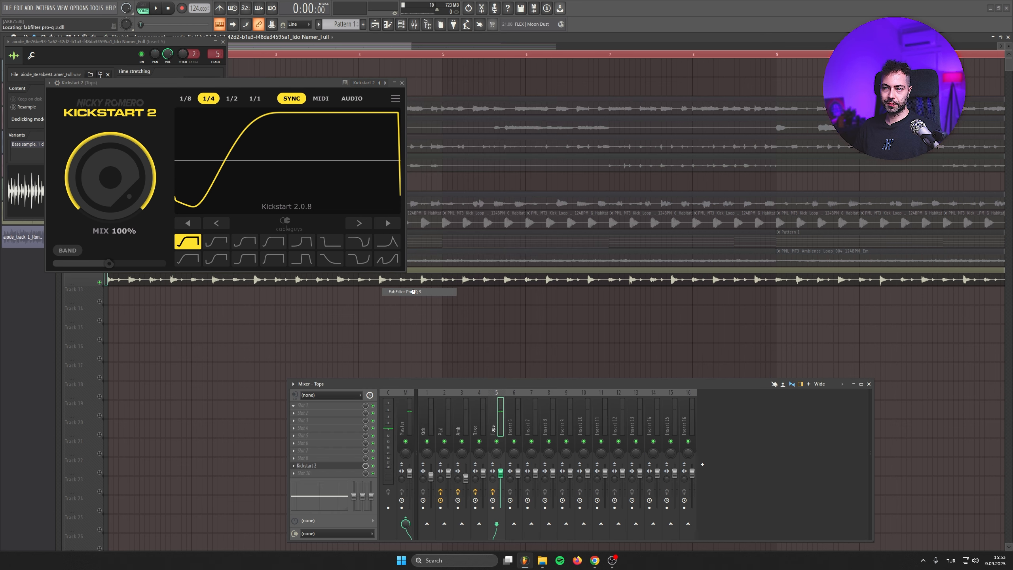
{"action": "left_click_drag", "start_coordinate": [71, 198], "coordinate": [224, 229]}
{"action": "scroll", "coordinate": [207, 228], "scroll_direction": "up", "scroll_amount": 1}
{"action": "key", "text": "space"}
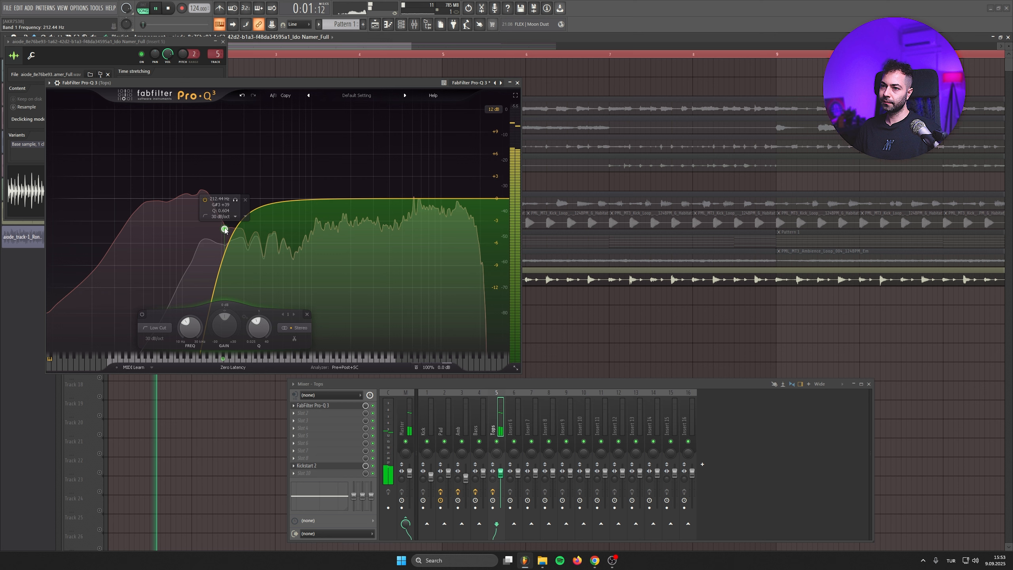
{"action": "left_click", "coordinate": [517, 83]}
Step: Set the mix of Kickstart 2 on the Tops channel to 73% and close the plugin
{"action": "left_click_drag", "start_coordinate": [111, 177], "coordinate": [111, 200]}
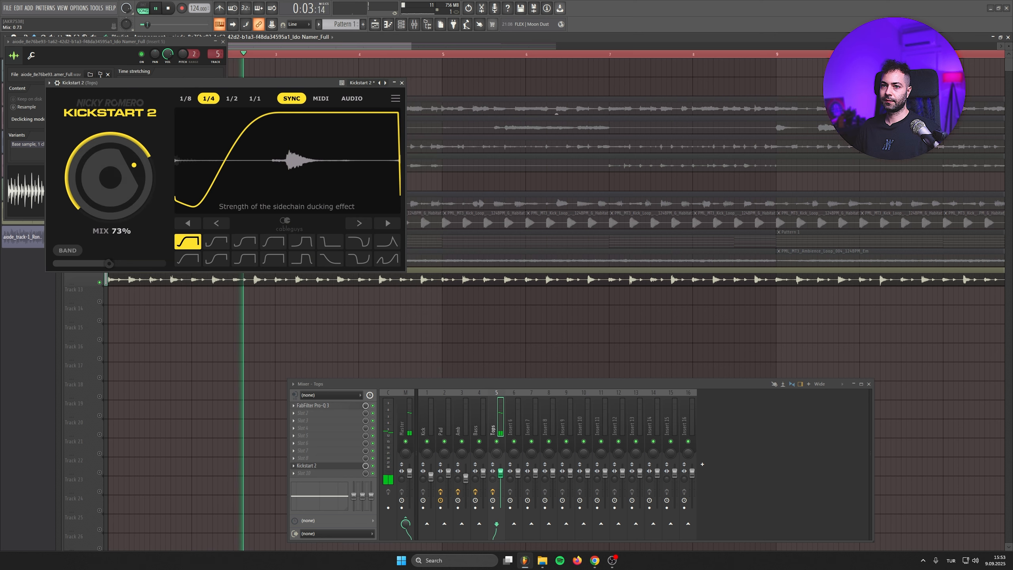
{"action": "left_click", "coordinate": [402, 83]}
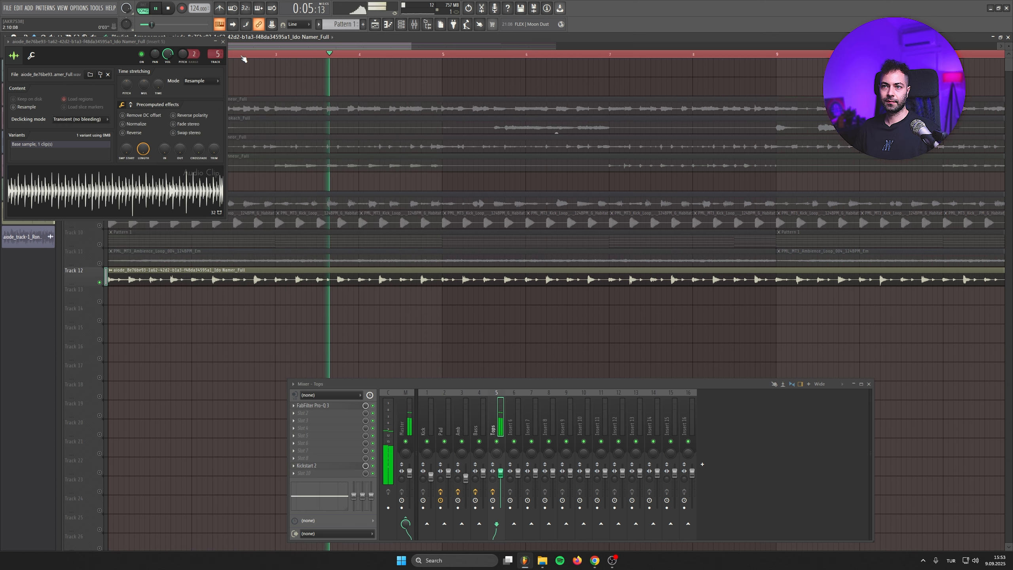
Step: Add Kickstart 2 and FabFilter Pro-Q 3 to the RGtr channel on mixer insert 6, which carries the Track 7 guitar stem
{"action": "left_click", "coordinate": [223, 41]}
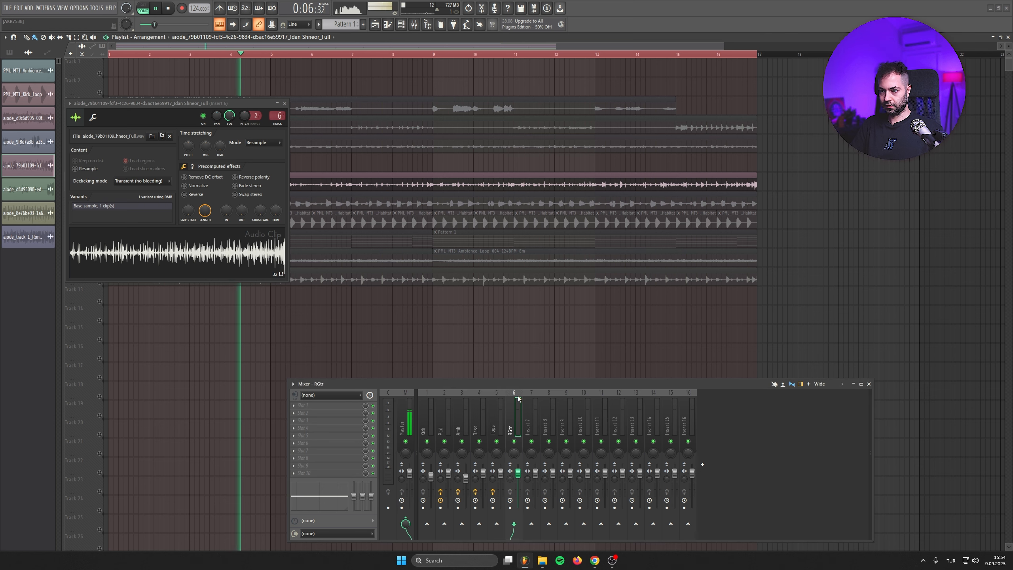
{"action": "key", "text": "space"}
{"action": "left_click", "coordinate": [294, 406]}
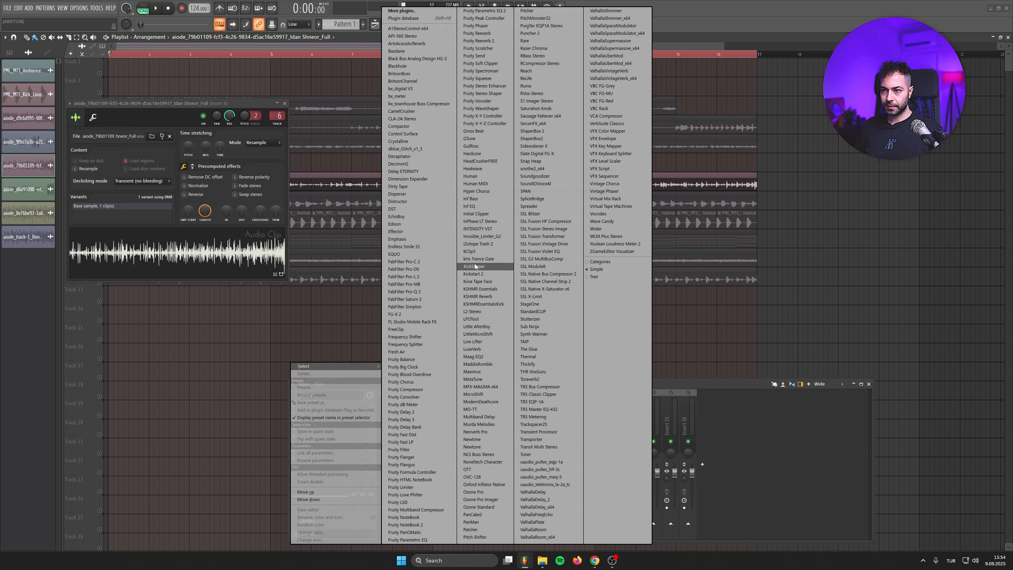
{"action": "left_click", "coordinate": [473, 274]}
{"action": "left_click", "coordinate": [336, 405]}
{"action": "left_click", "coordinate": [404, 291]}
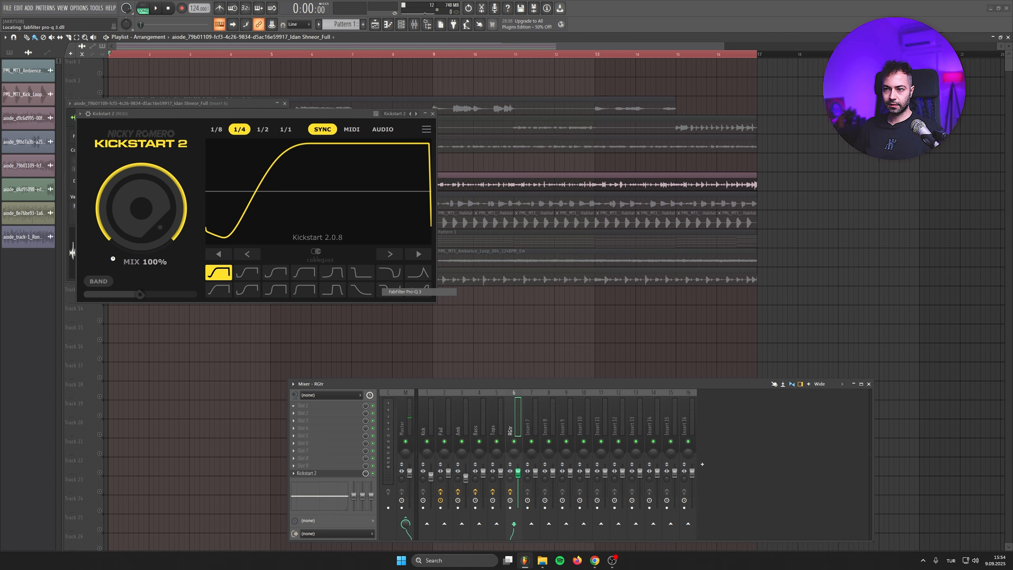
Step: Cut the low end of the RGtr channel in FabFilter Pro-Q 3 and set its Kickstart 2 mix to 64%
{"action": "key", "text": "space"}
{"action": "left_click_drag", "start_coordinate": [107, 221], "coordinate": [217, 245]}
{"action": "key", "text": "Escape"}
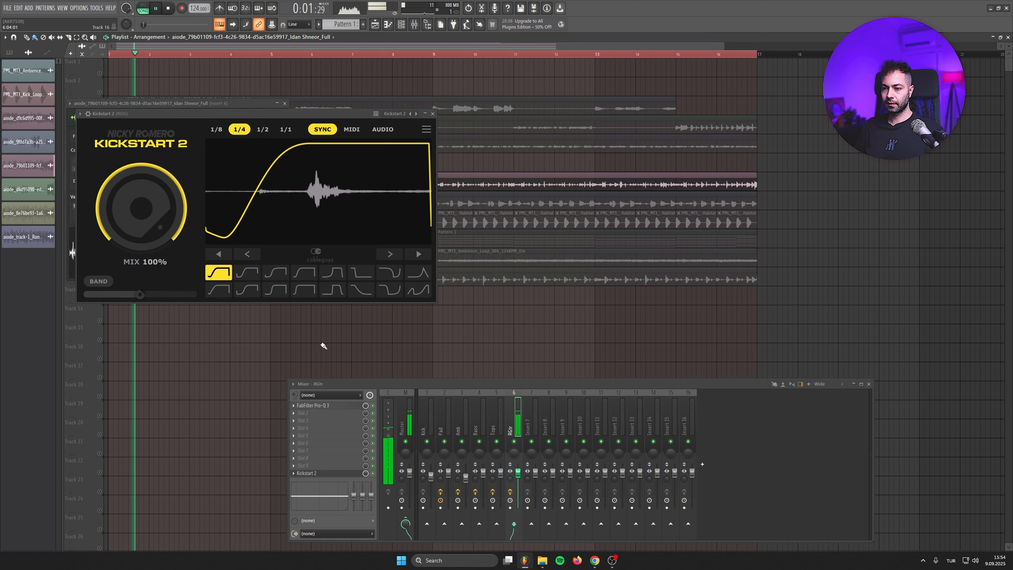
{"action": "left_click_drag", "start_coordinate": [149, 204], "coordinate": [149, 235]}
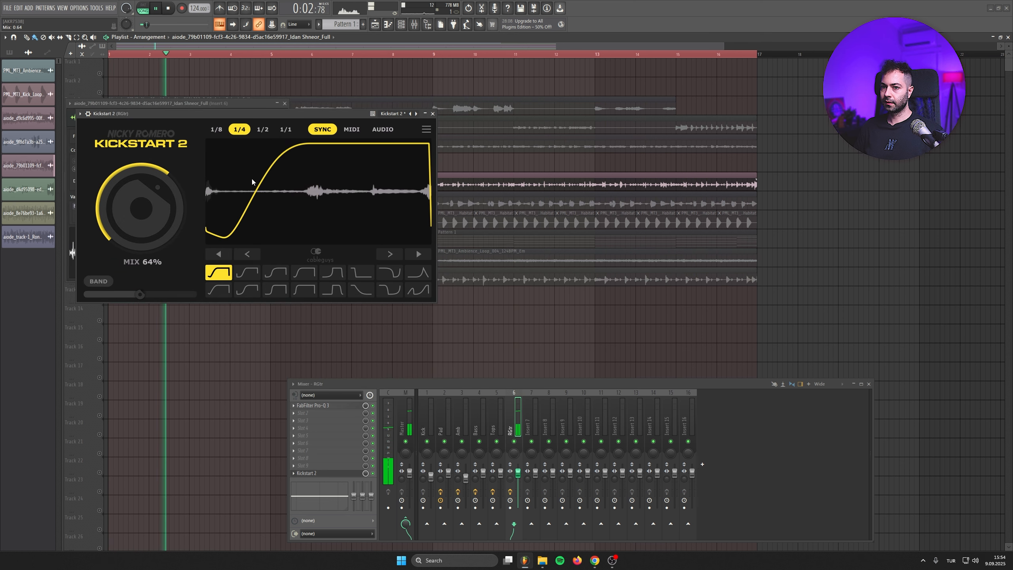
{"action": "left_click", "coordinate": [433, 114]}
{"action": "left_click", "coordinate": [285, 103]}
Step: Unmute Tracks 8 to 12 and lower the ambience loop's channel volume to about -7.6 dB
{"action": "left_click", "coordinate": [100, 206]}
{"action": "left_click", "coordinate": [99, 226]}
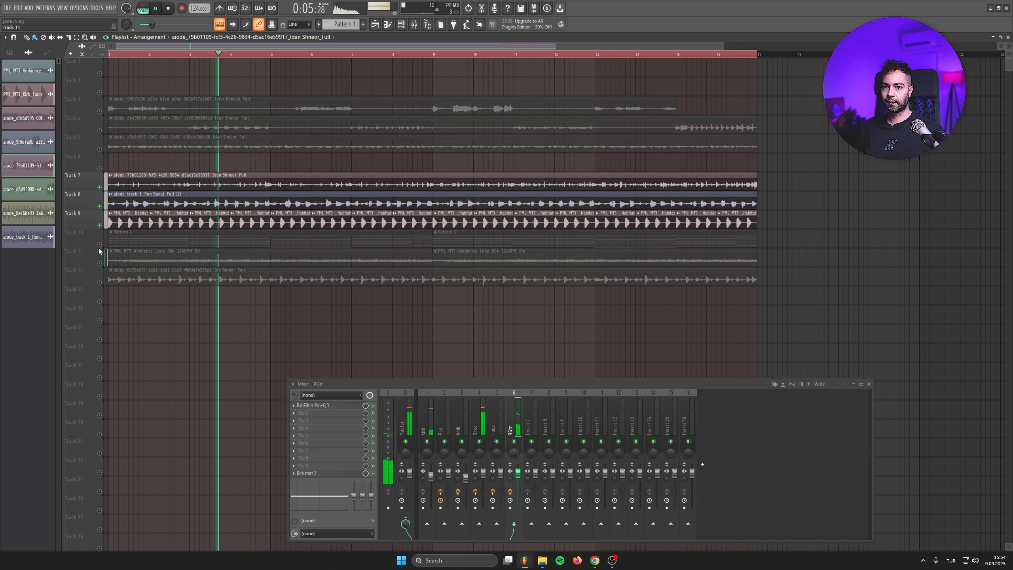
{"action": "left_click", "coordinate": [99, 244]}
{"action": "left_click", "coordinate": [99, 263]}
{"action": "left_click", "coordinate": [99, 282]}
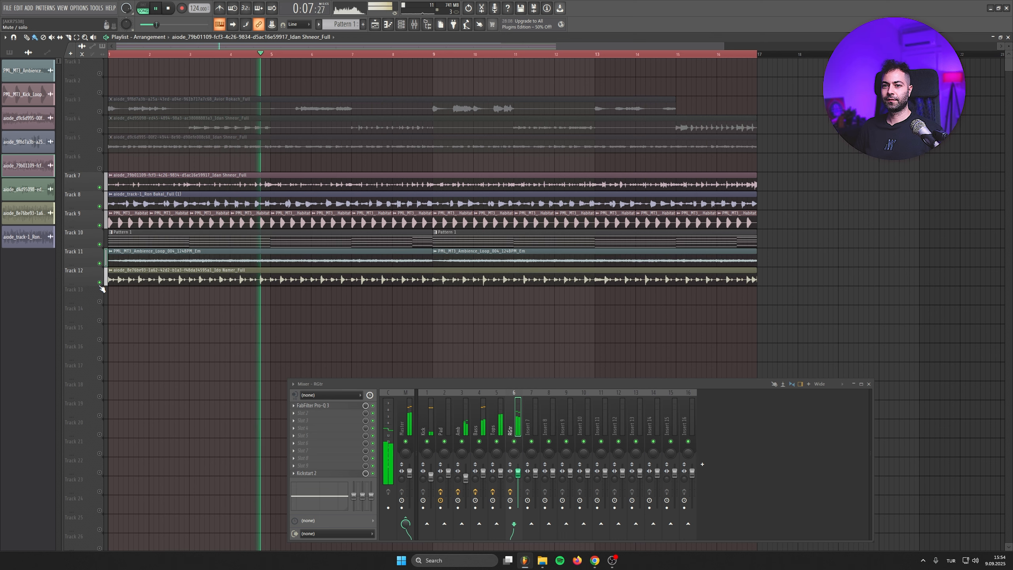
{"action": "double_click", "coordinate": [131, 253]}
{"action": "left_click_drag", "start_coordinate": [220, 194], "coordinate": [220, 203]}
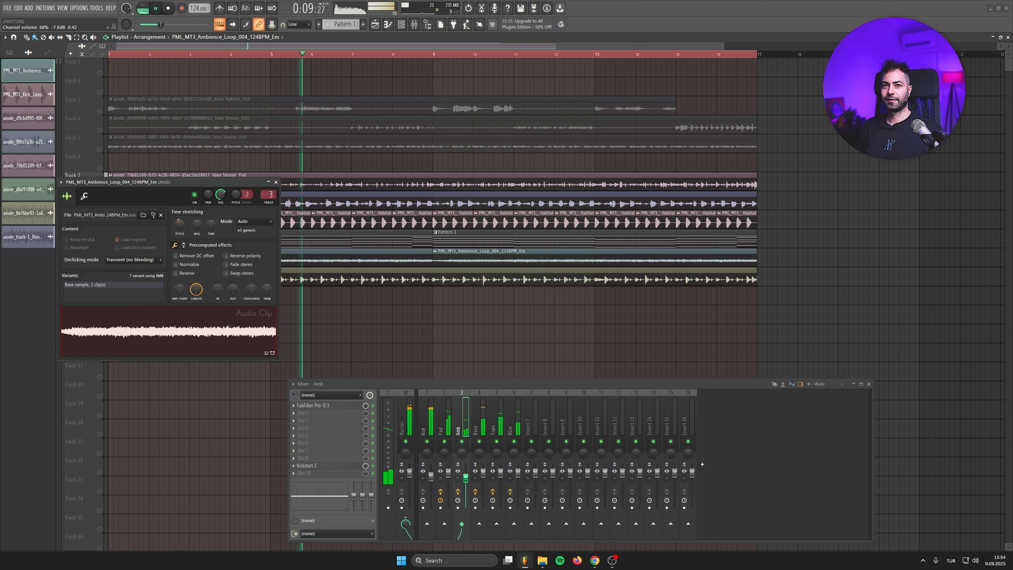
{"action": "left_click", "coordinate": [275, 182]}
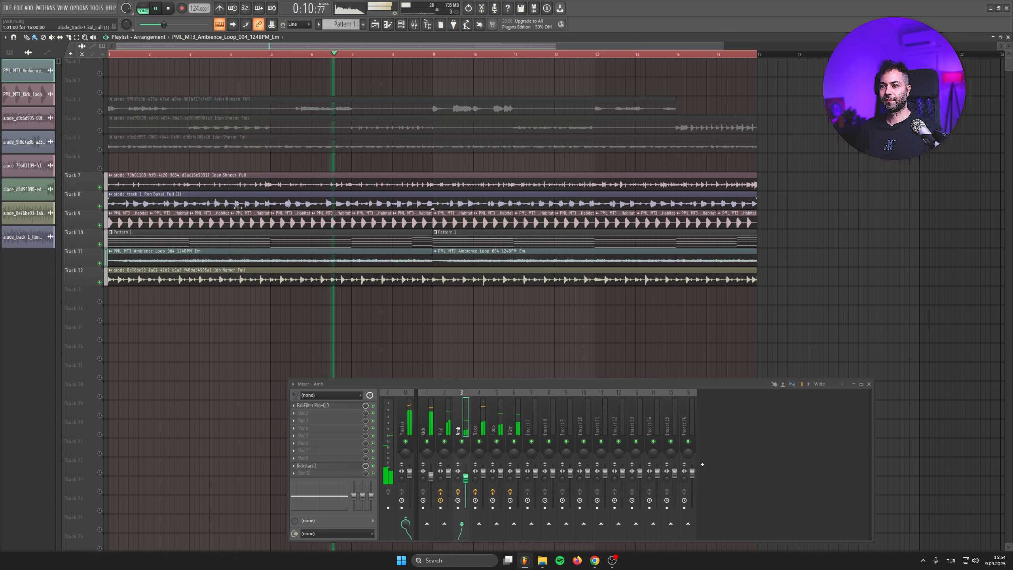
Step: Add Fruity Stereo Shaper to the soloed RGtr channel with a 2.5 ms left delay, then unsolo the channel
{"action": "left_click", "coordinate": [516, 419]}
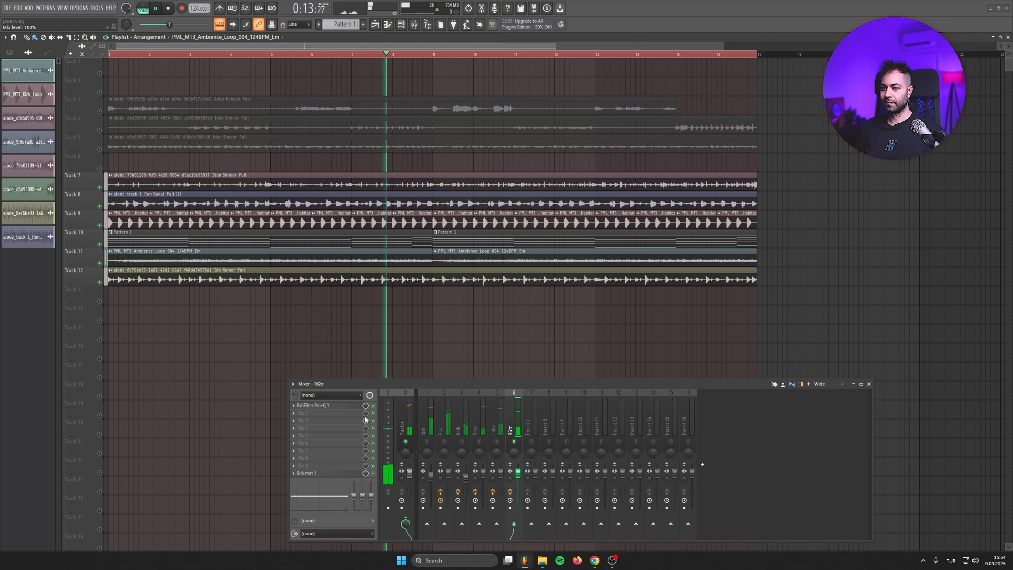
{"action": "key", "text": "space"}
{"action": "left_click", "coordinate": [315, 420]}
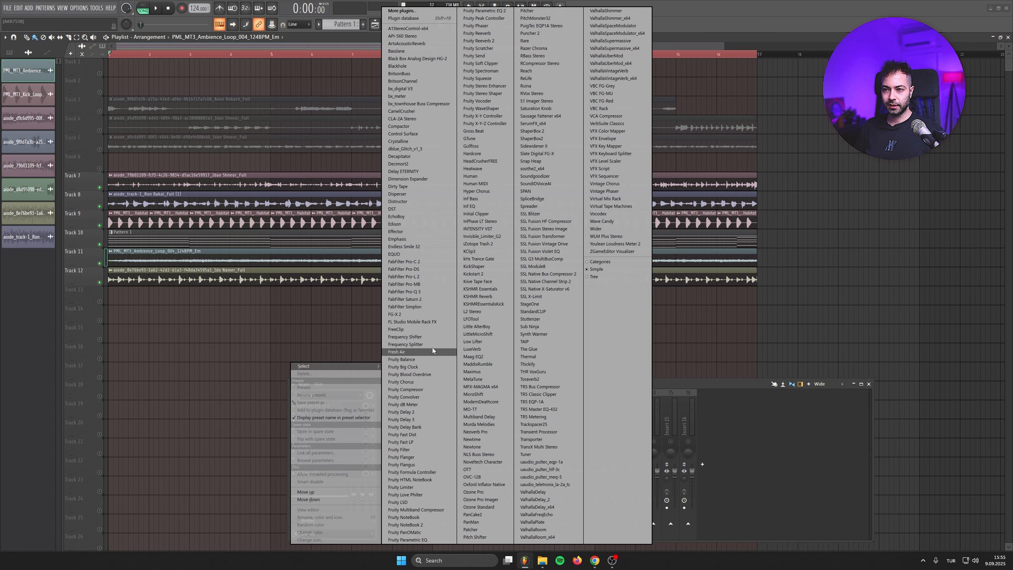
{"action": "left_click_drag", "start_coordinate": [167, 159], "coordinate": [166, 164]}
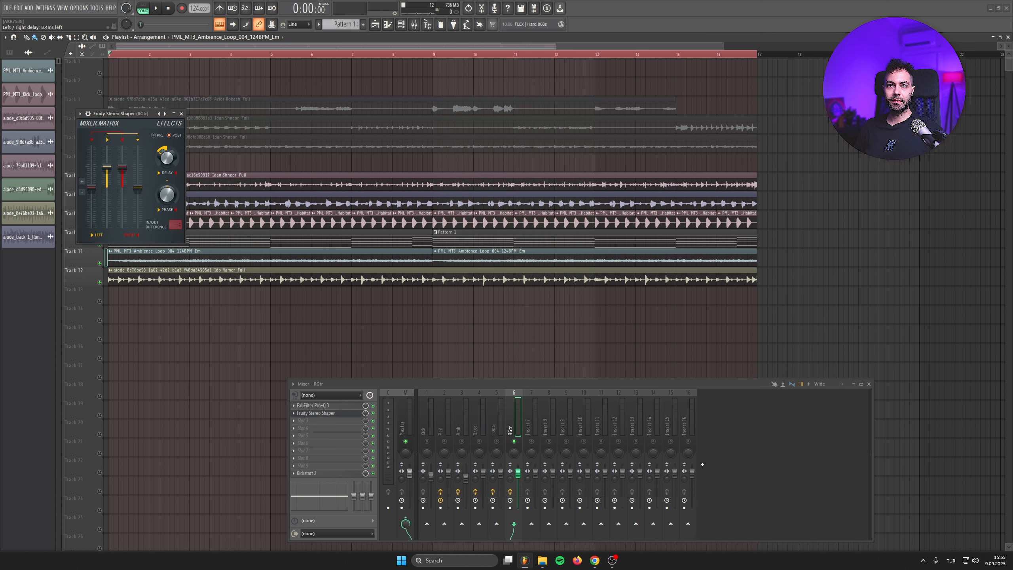
{"action": "key", "text": "space"}
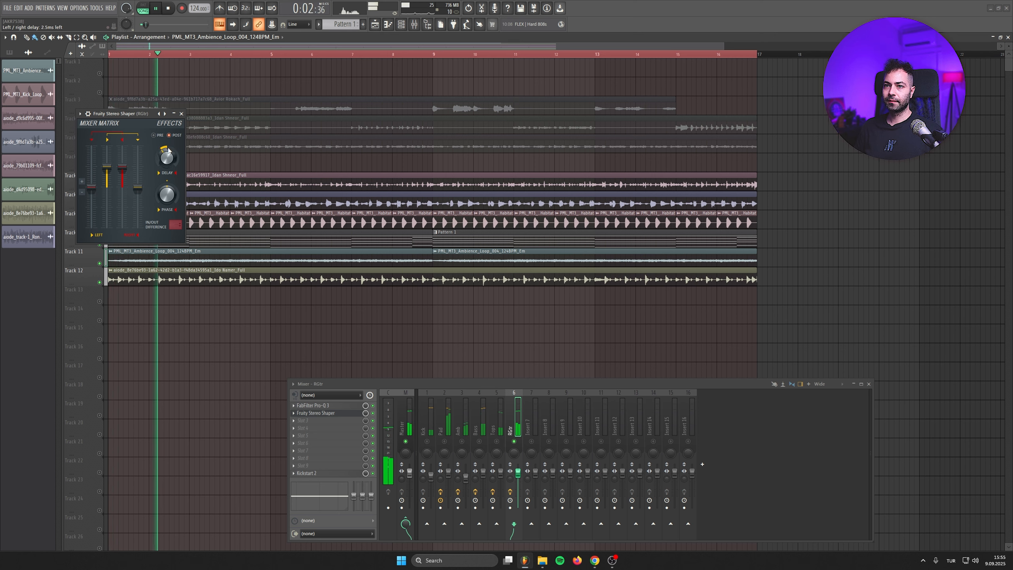
{"action": "left_click", "coordinate": [182, 114]}
{"action": "right_click", "coordinate": [514, 441]}
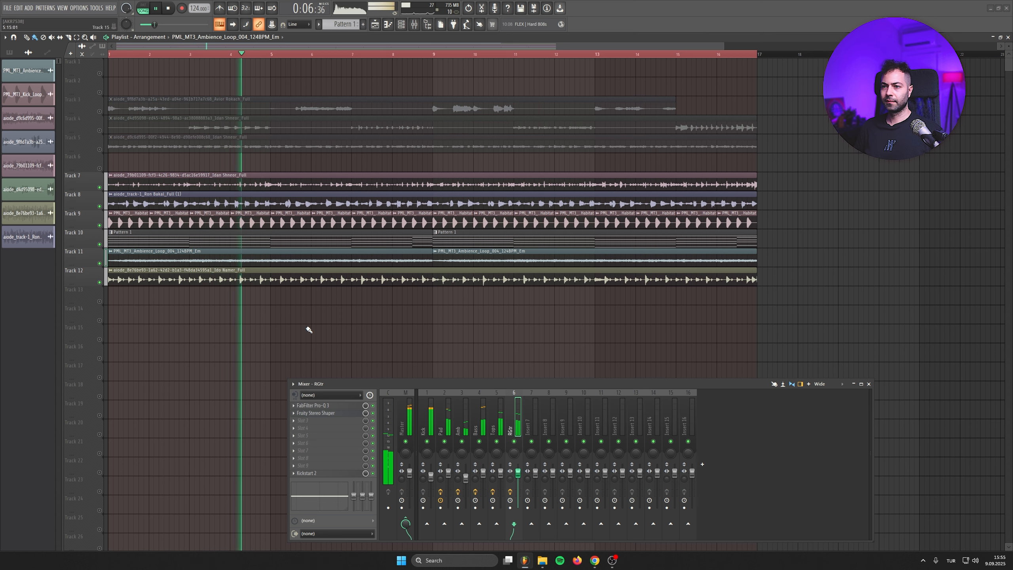
Step: Solo the trumpet stem on Track 3, route it to mixer insert 7 and name that channel Trumpet
{"action": "key", "text": "space"}
{"action": "right_click", "coordinate": [99, 149]}
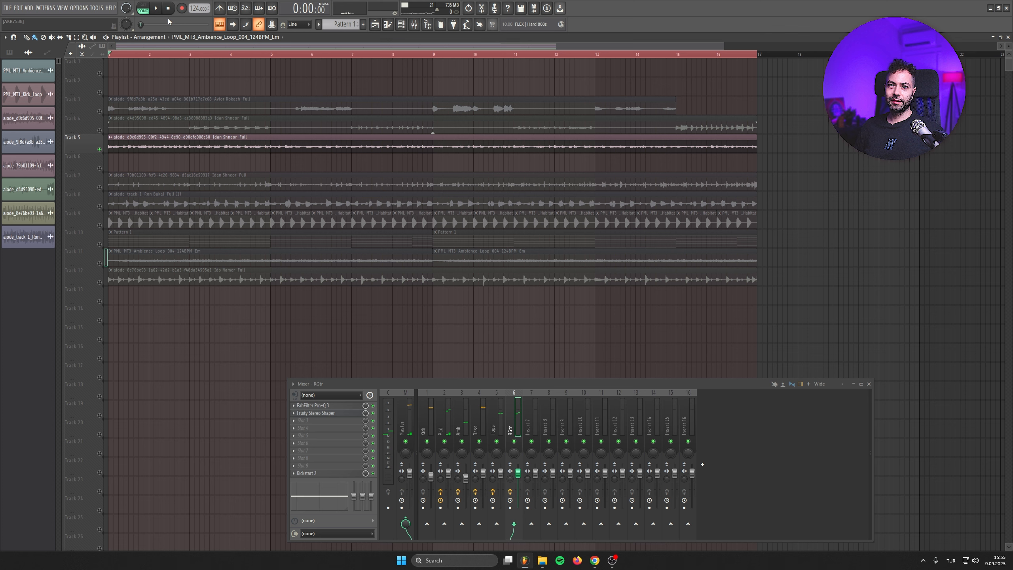
{"action": "double_click", "coordinate": [174, 106]}
{"action": "left_click", "coordinate": [275, 93]}
{"action": "key", "text": "space"}
{"action": "key", "text": "F9"}
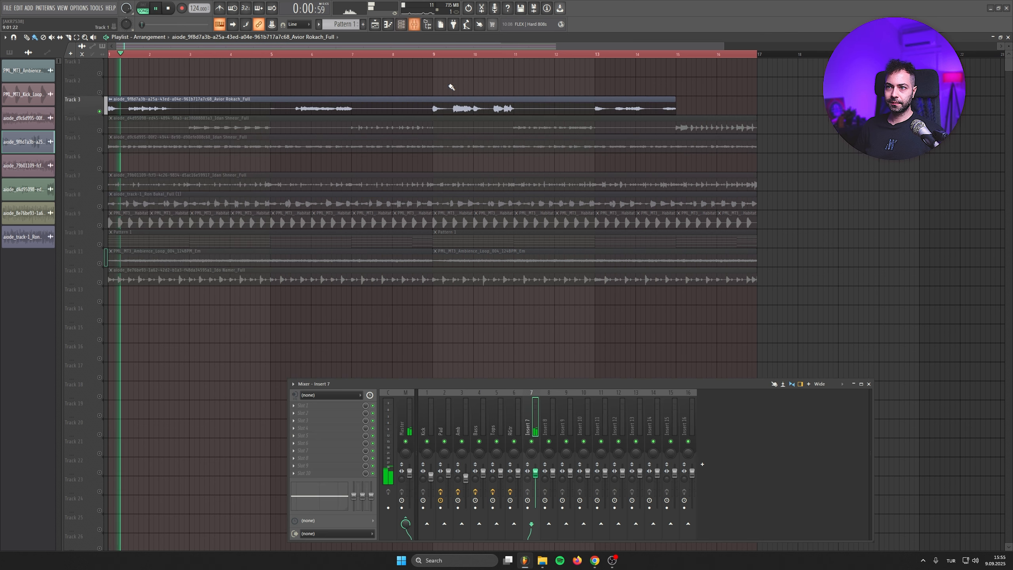
{"action": "right_click", "coordinate": [544, 392]}
{"action": "key", "text": "t"}
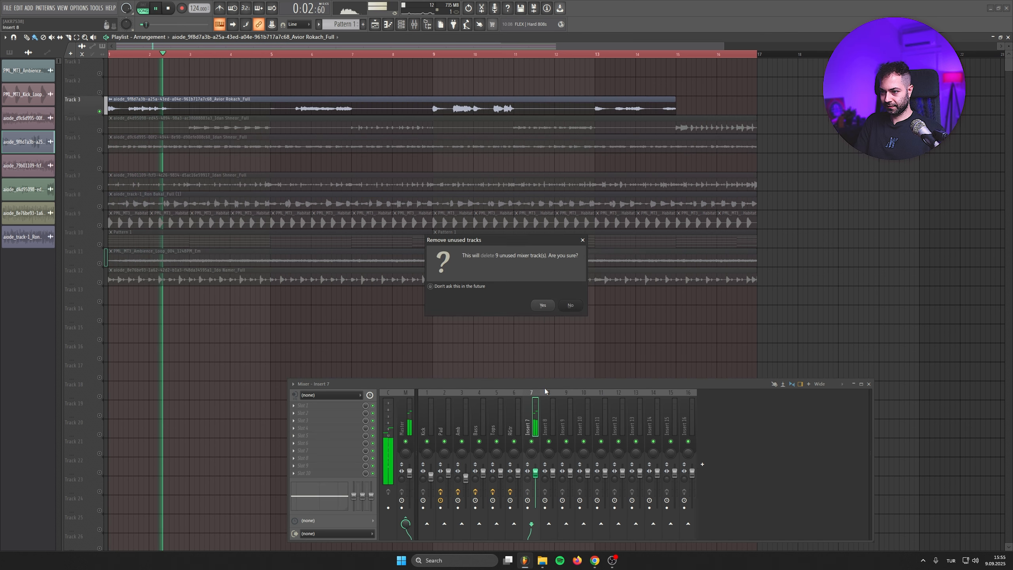
{"action": "key", "text": "Escape"}
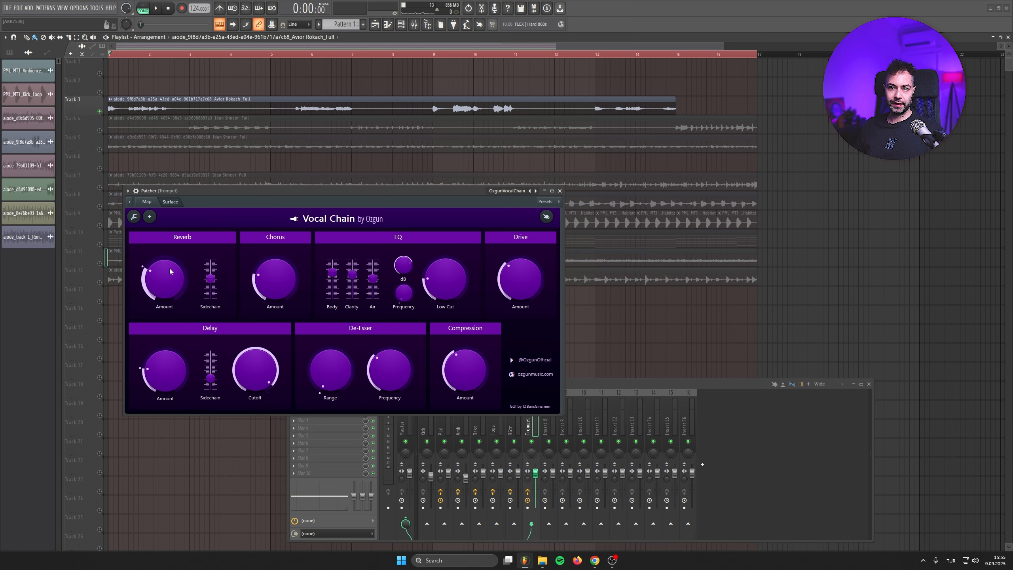
Step: Lower the reverb sidechain and adjust the delay amount in the Trumpet channel's Vocal Chain patch during playback
{"action": "key", "text": "space"}
{"action": "left_click_drag", "start_coordinate": [210, 279], "coordinate": [211, 288]}
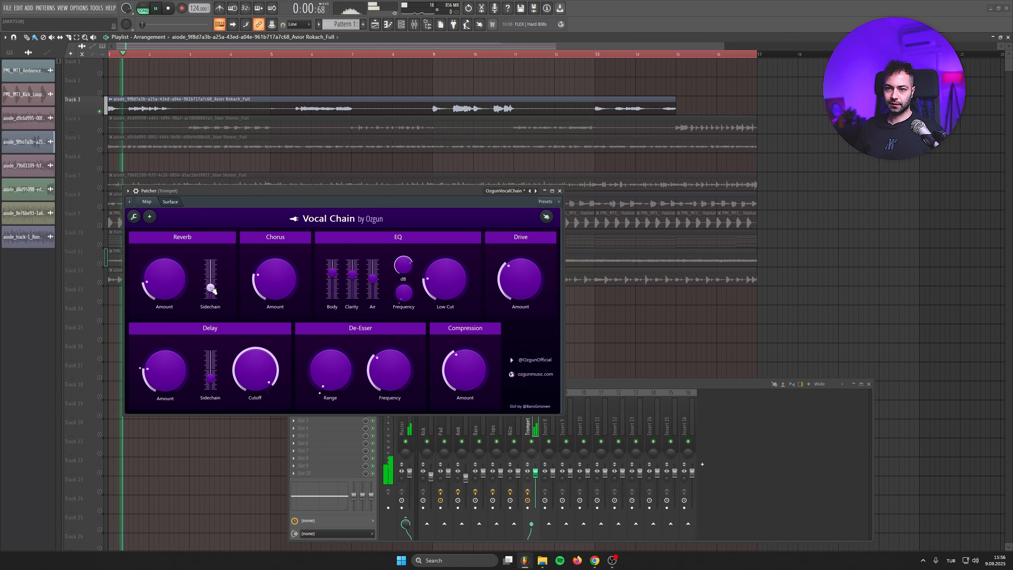
{"action": "left_click_drag", "start_coordinate": [165, 377], "coordinate": [165, 374]}
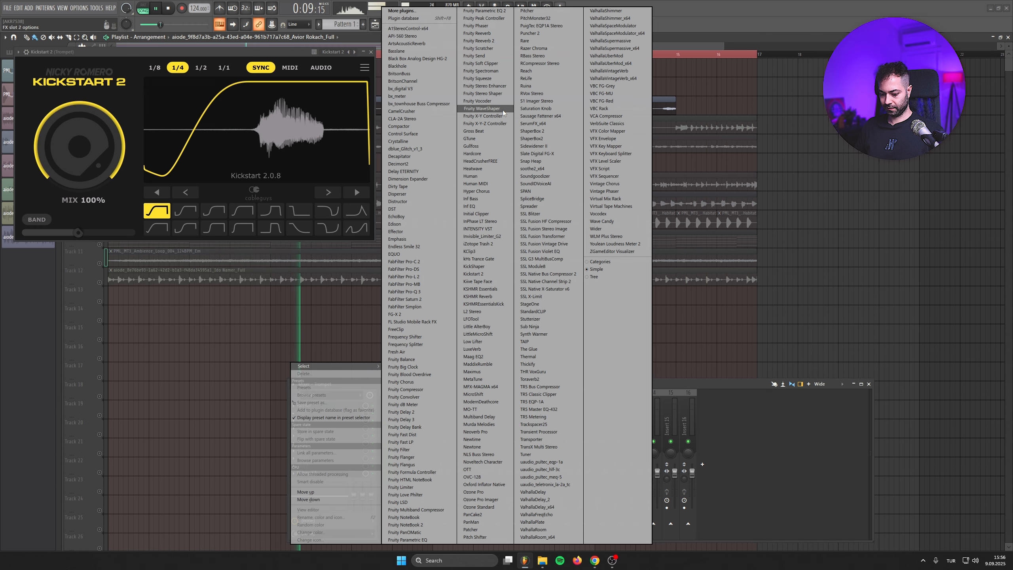
Step: Add OTT to the Trumpet channel beside Kickstart 2, load the BIG SYNTHS ANG preset and close both plugins
{"action": "left_click", "coordinate": [467, 469]}
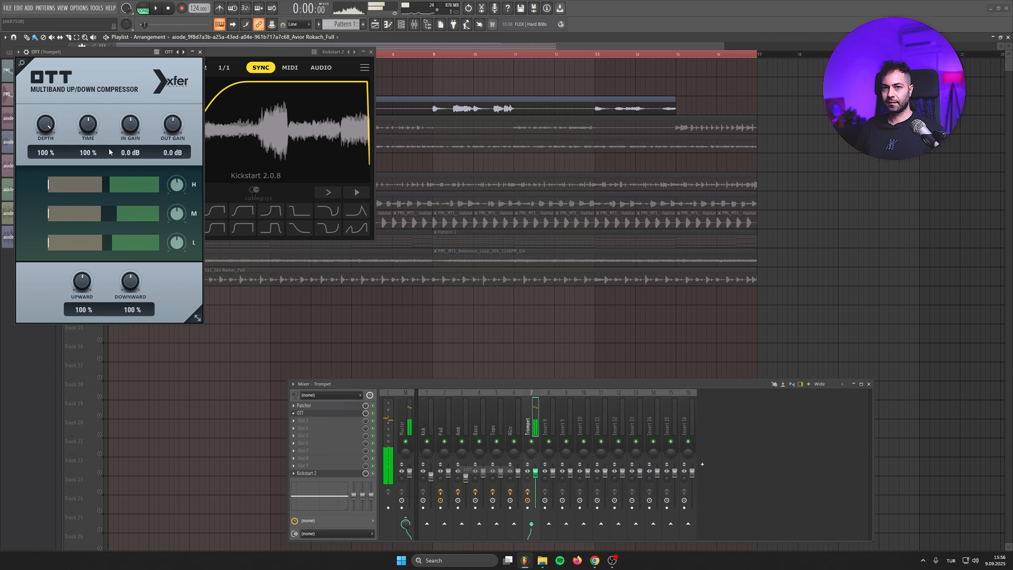
{"action": "key", "text": "space"}
{"action": "left_click", "coordinate": [18, 52]}
{"action": "mouse_move", "coordinate": [29, 83]}
{"action": "left_click", "coordinate": [125, 102]}
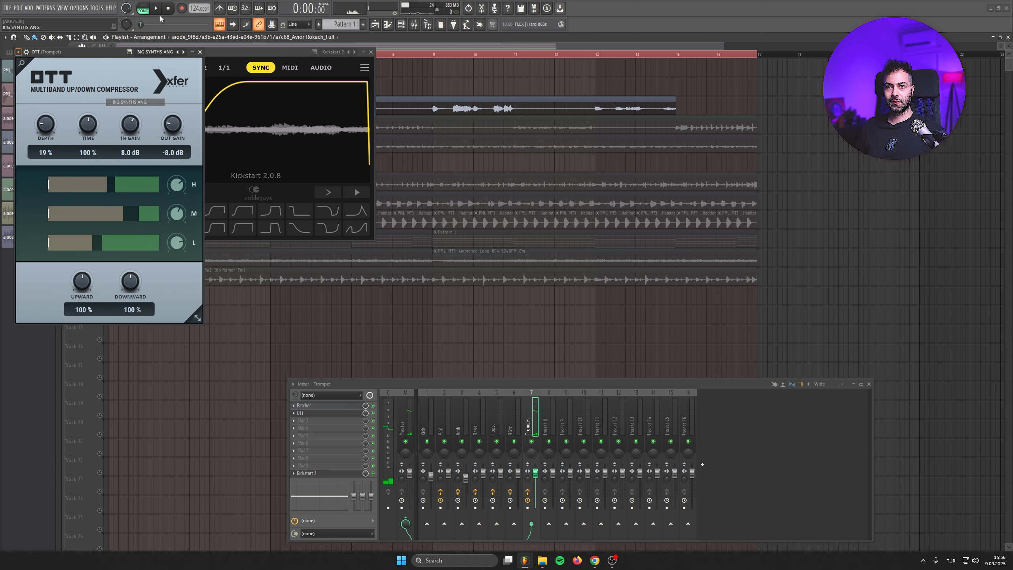
{"action": "left_click_drag", "start_coordinate": [71, 53], "coordinate": [140, 154]}
{"action": "key", "text": "space"}
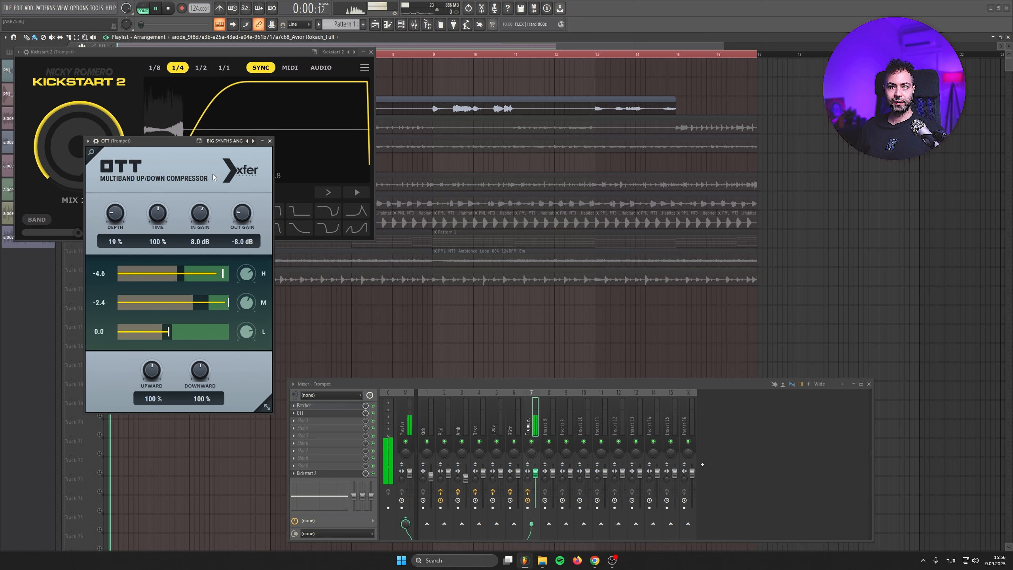
{"action": "left_click", "coordinate": [270, 141]}
{"action": "left_click", "coordinate": [370, 52]}
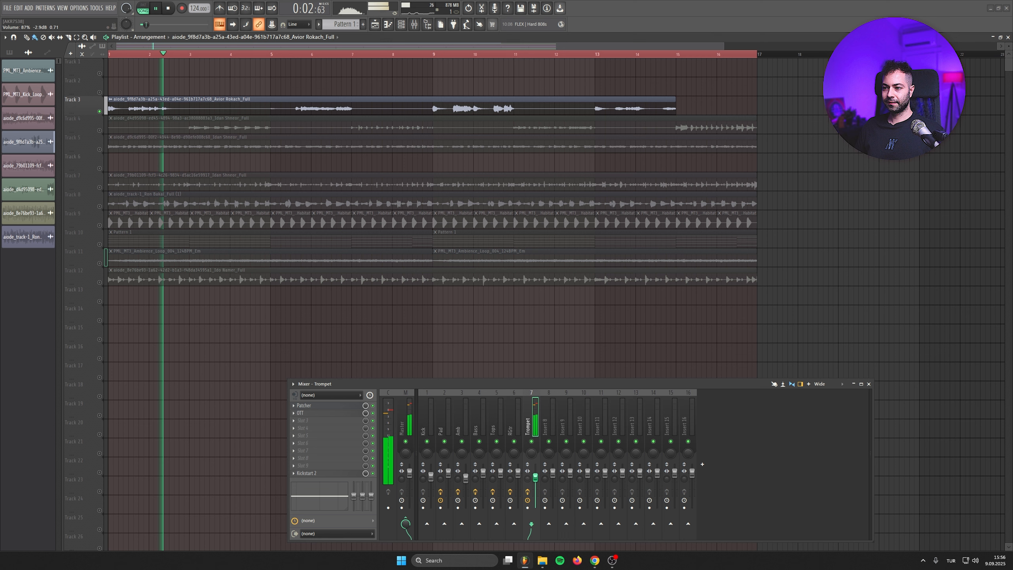
Step: Route the Track 4 stem to the Trumpet channel and lower that channel's fader to about -4.0 dB
{"action": "left_click", "coordinate": [174, 8]}
{"action": "left_click_drag", "start_coordinate": [288, 126], "coordinate": [288, 122]}
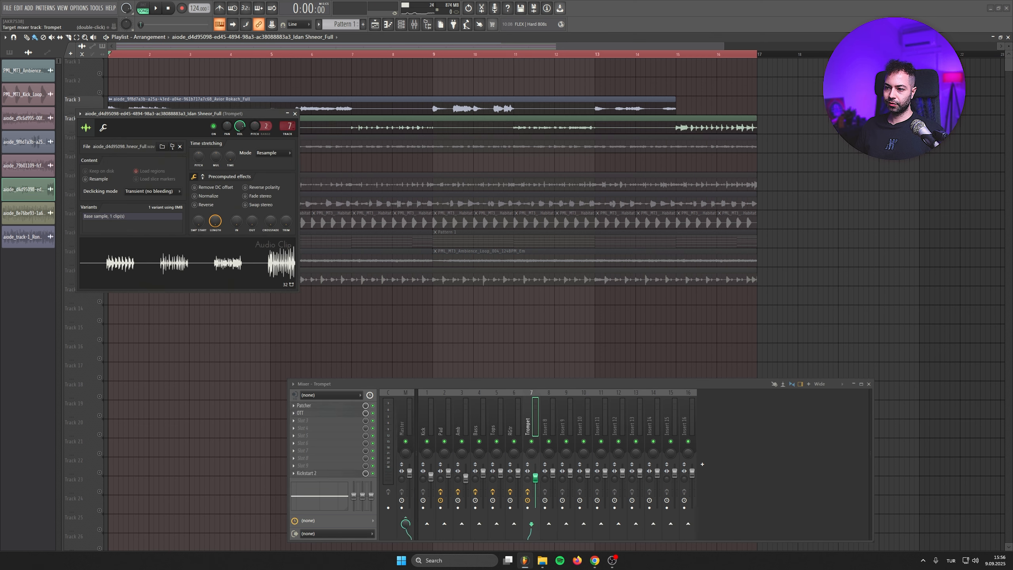
{"action": "left_click", "coordinate": [295, 114]}
{"action": "key", "text": "space"}
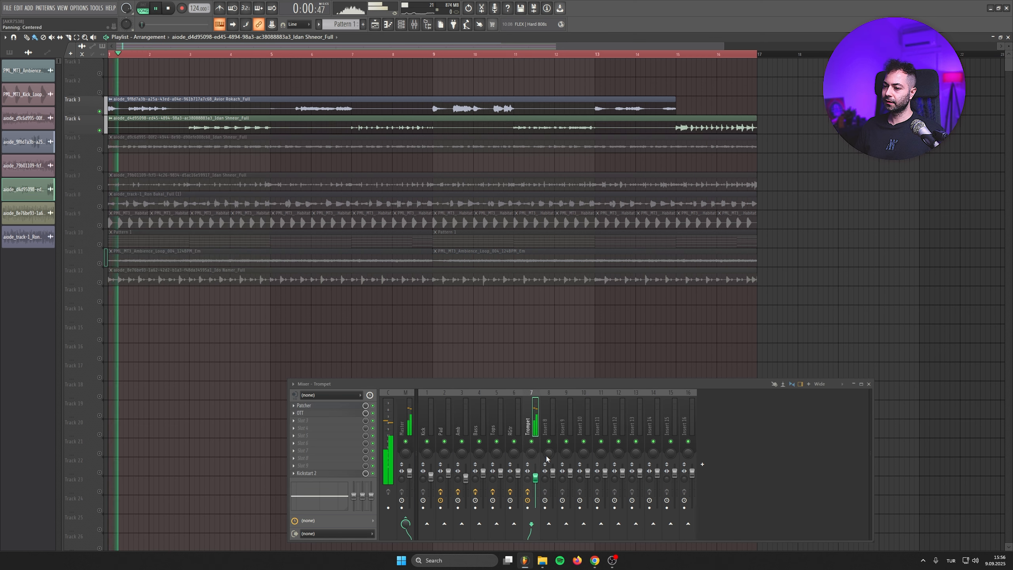
{"action": "left_click_drag", "start_coordinate": [536, 480], "coordinate": [536, 483]}
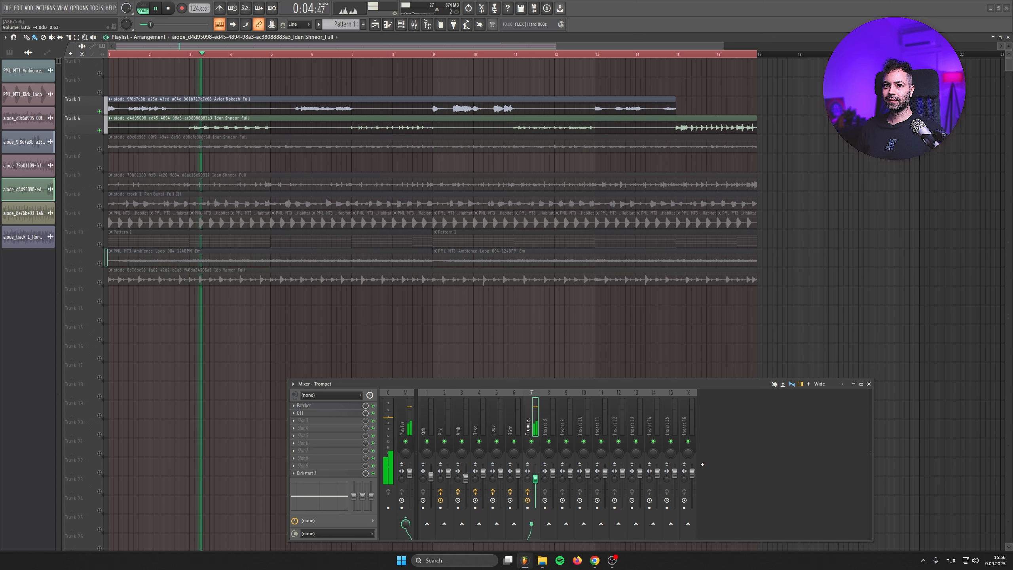
Step: Unmute the kick and bass tracks and reorder them with the kick on Track 8 and the bass on Track 9
{"action": "scroll", "coordinate": [361, 285], "scroll_direction": "up", "scroll_amount": 3}
{"action": "left_click", "coordinate": [100, 185]}
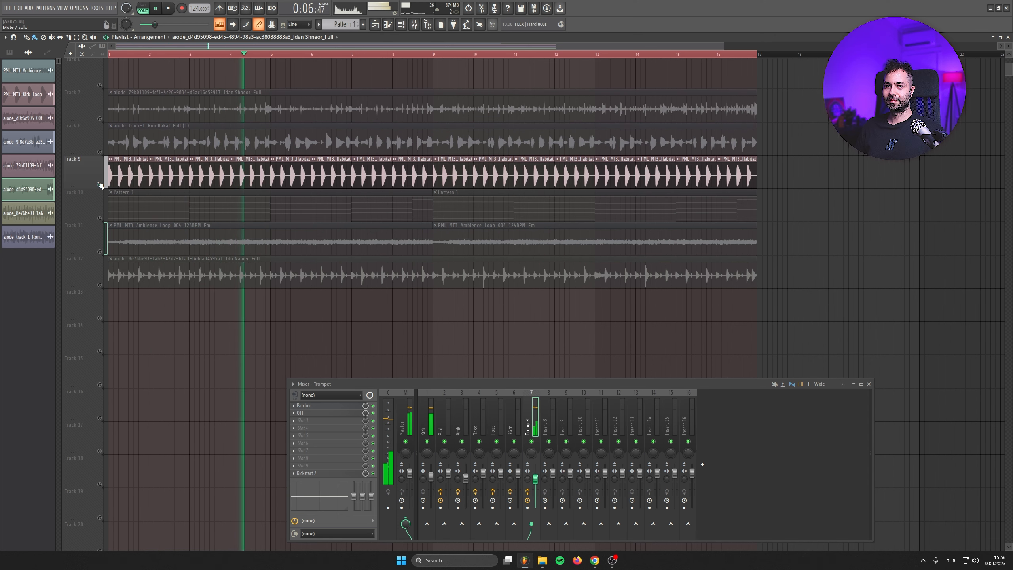
{"action": "left_click", "coordinate": [100, 152]}
{"action": "scroll", "coordinate": [90, 130], "scroll_direction": "down", "scroll_amount": 1}
{"action": "scroll", "coordinate": [173, 248], "scroll_direction": "up", "scroll_amount": 5}
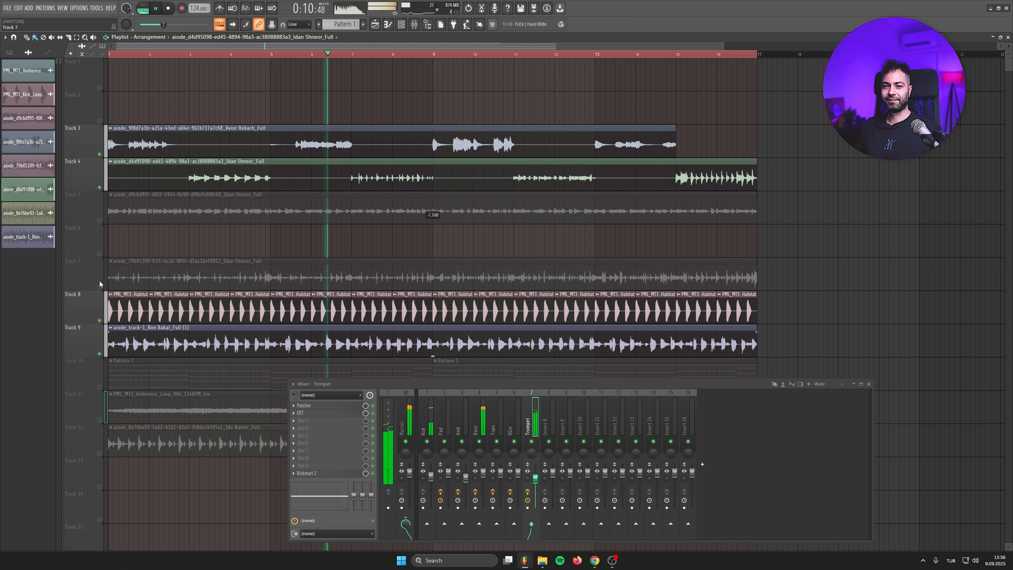
Step: Unmute the guitar, pad, ambience and beat stems on Tracks 7, 10, 11 and 12
{"action": "left_click", "coordinate": [99, 287]}
{"action": "left_click", "coordinate": [100, 386]}
{"action": "left_click", "coordinate": [99, 420]}
{"action": "left_click", "coordinate": [99, 453]}
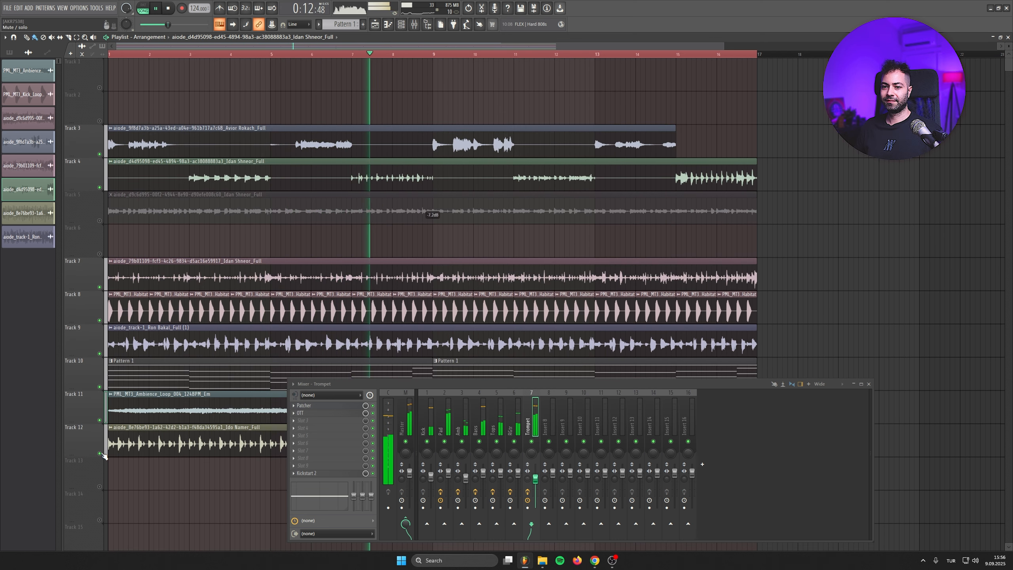
{"action": "scroll", "coordinate": [359, 279], "scroll_direction": "down", "scroll_amount": 3}
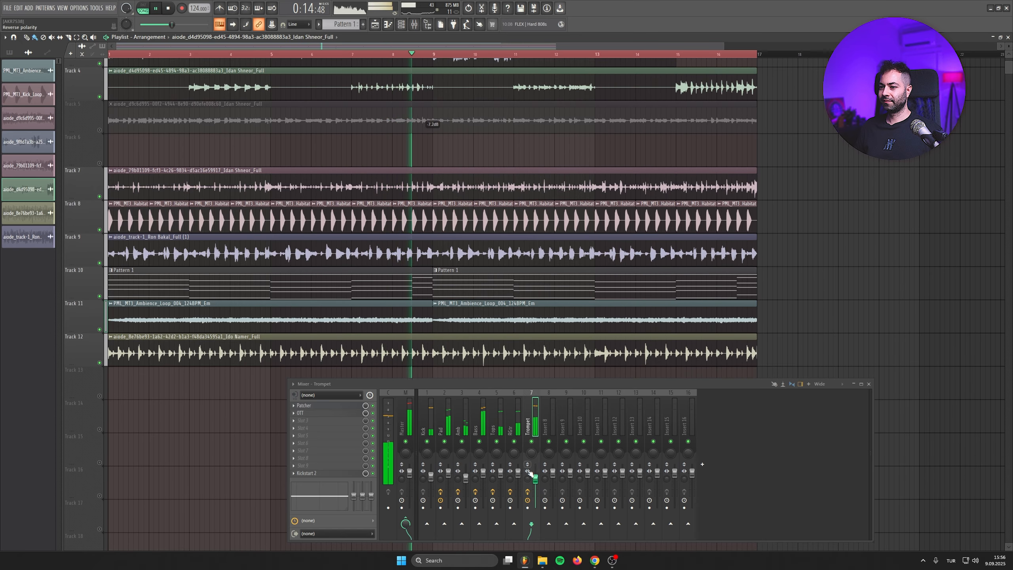
Step: Lower the Tops channel's fader slightly and set the trumpet clip's channel volume on Track 3 to about -8.5 dB
{"action": "left_click_drag", "start_coordinate": [501, 473], "coordinate": [500, 477]}
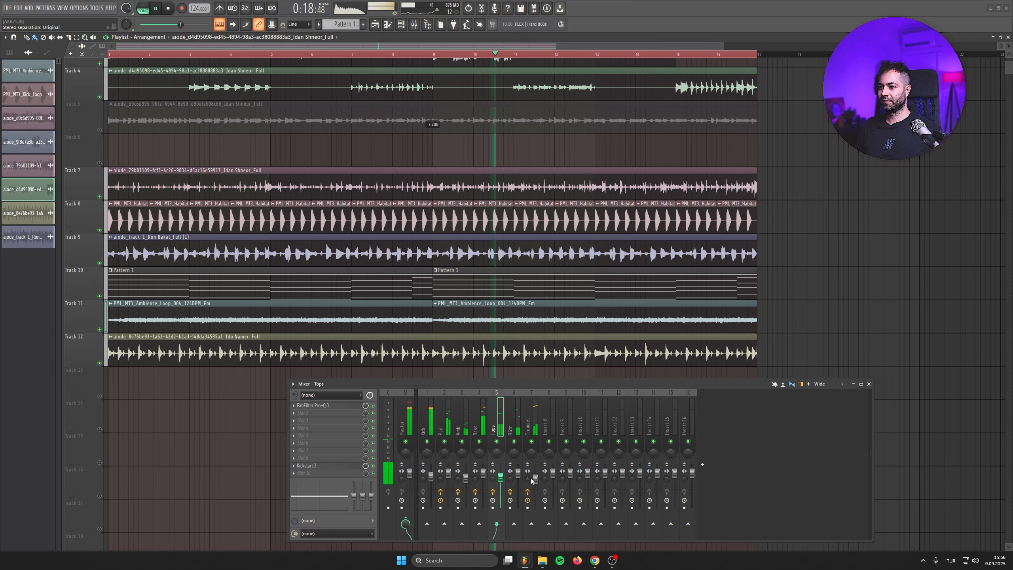
{"action": "scroll", "coordinate": [433, 156], "scroll_direction": "up", "scroll_amount": 2}
{"action": "double_click", "coordinate": [409, 105]}
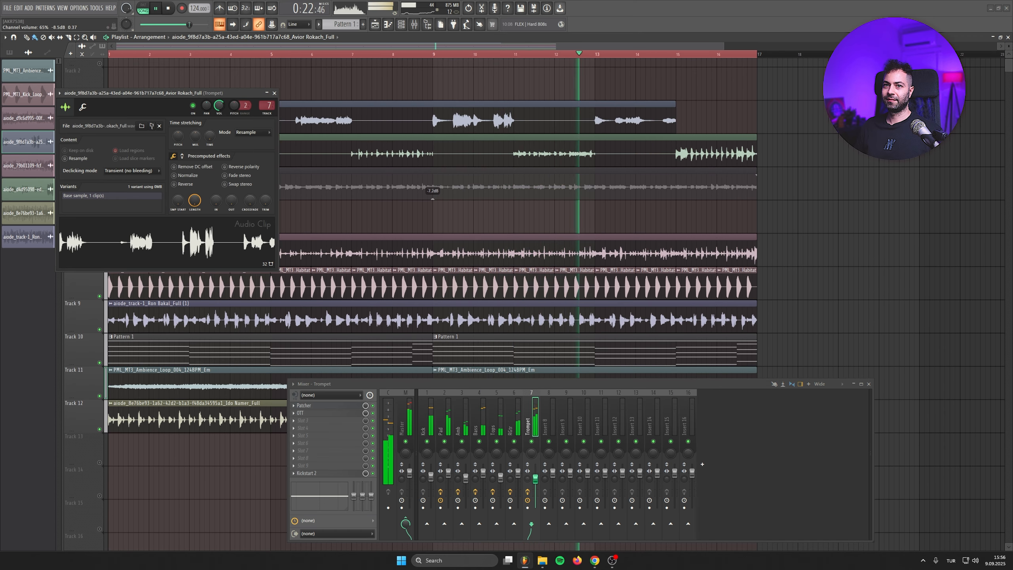
{"action": "left_click", "coordinate": [274, 93]}
Step: Lower the Pad channel's fader slightly and set the Track 4 clip's channel volume to about -7.9 dB, stopping playback at the end
{"action": "left_click_drag", "start_coordinate": [448, 473], "coordinate": [448, 476]}
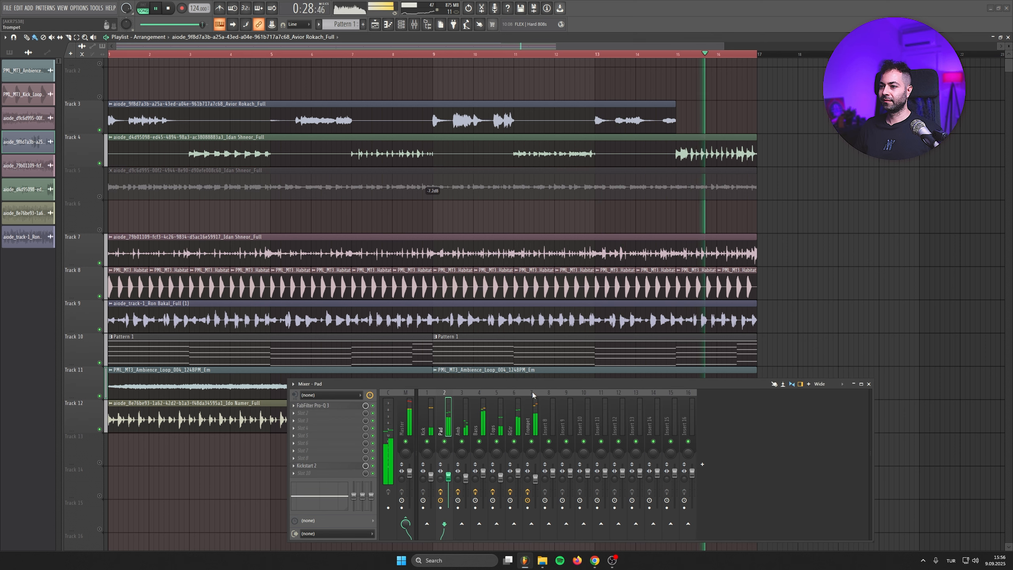
{"action": "left_click", "coordinate": [240, 137]}
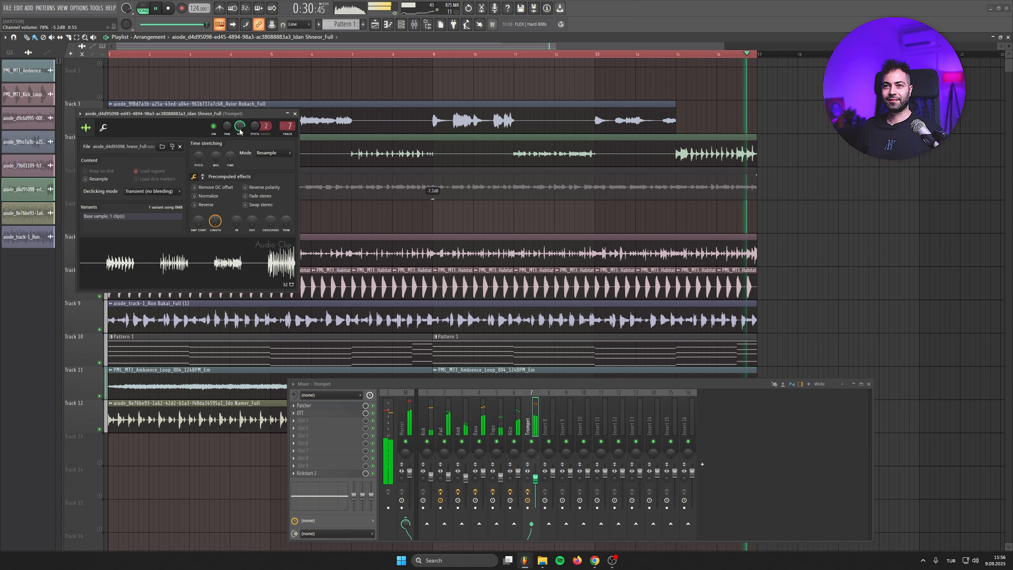
{"action": "left_click_drag", "start_coordinate": [239, 129], "coordinate": [240, 138]}
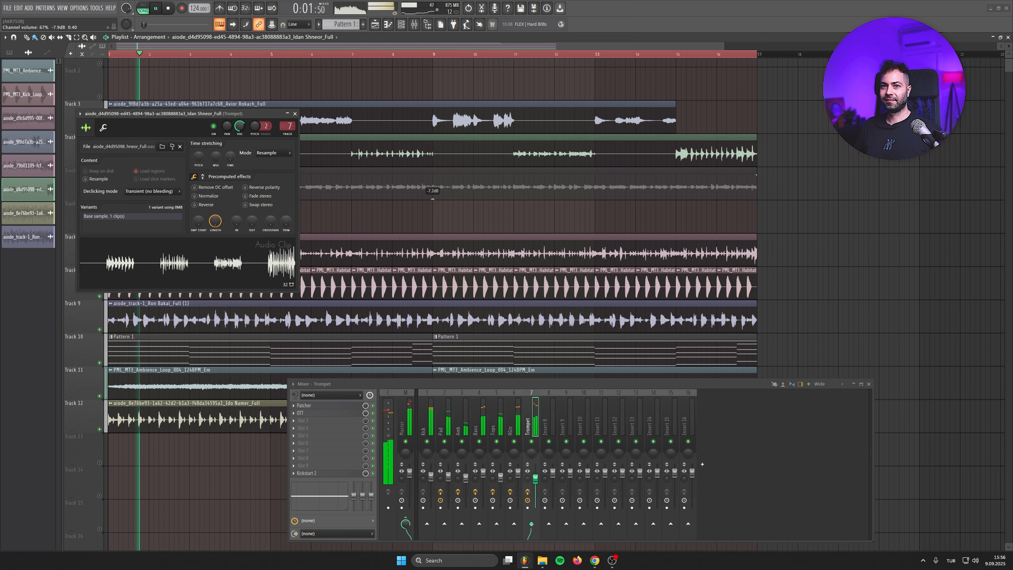
{"action": "left_click", "coordinate": [295, 113]}
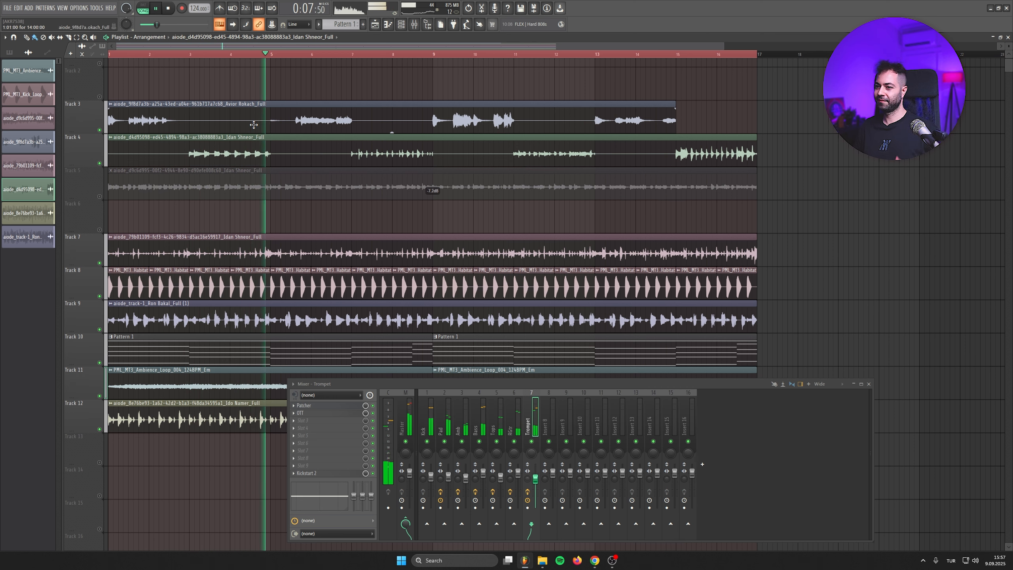
{"action": "key", "text": "space"}
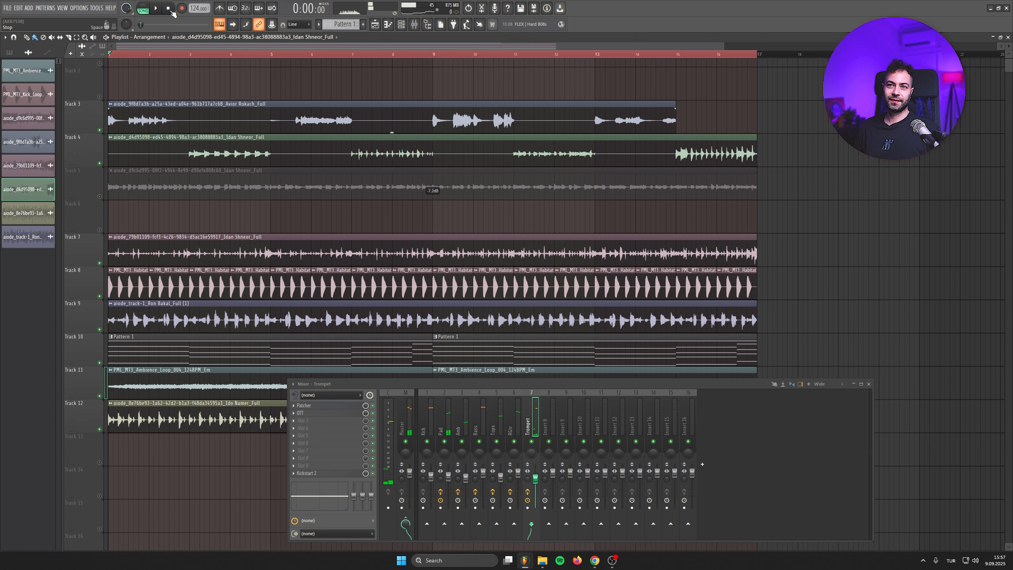
Step: Slice the soloed Track 5 clip into two-bar segments with every other one muted, and route it to the Trumpet mixer channel
{"action": "right_click", "coordinate": [100, 197]}
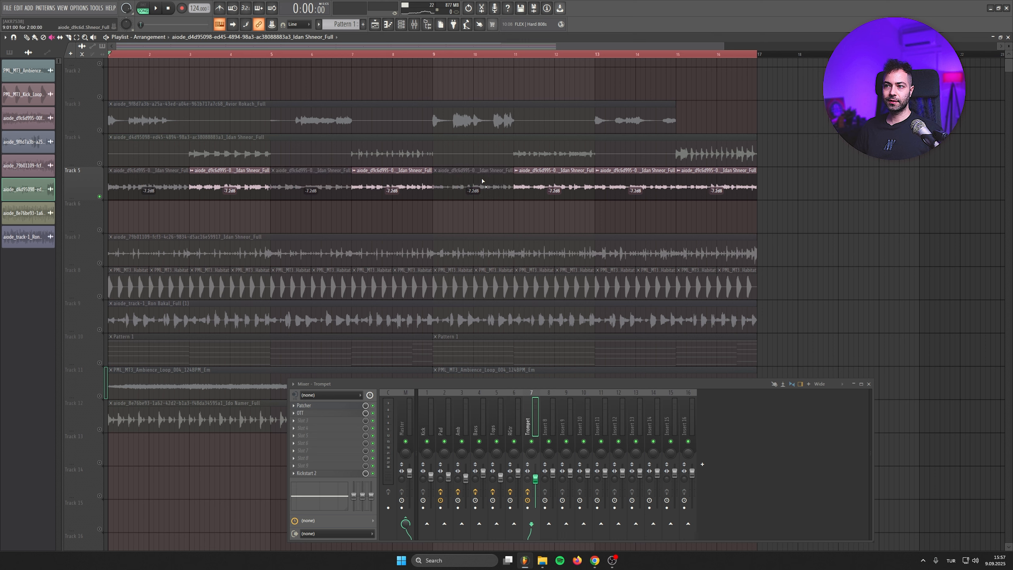
{"action": "double_click", "coordinate": [121, 170]}
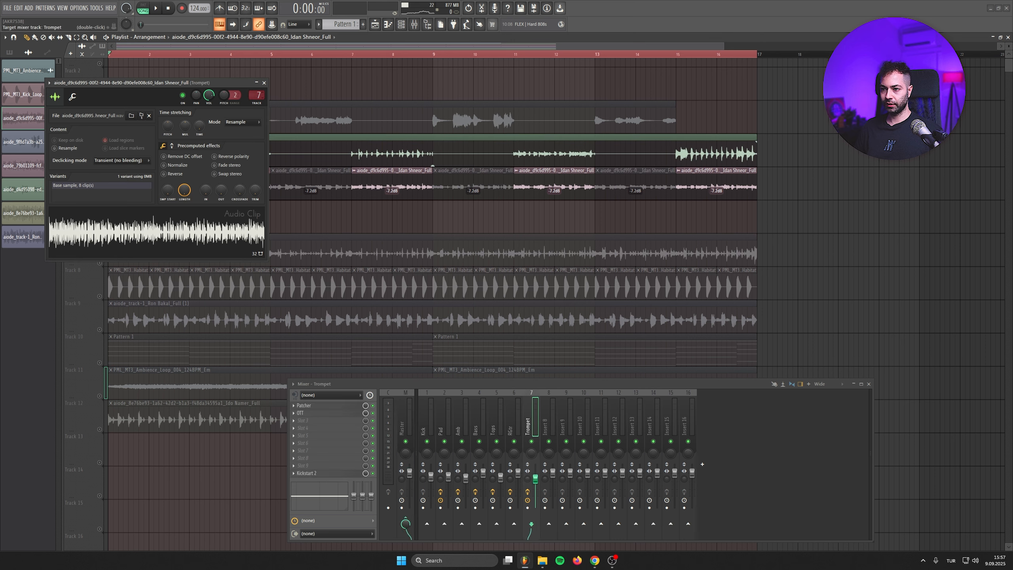
{"action": "left_click", "coordinate": [263, 83]}
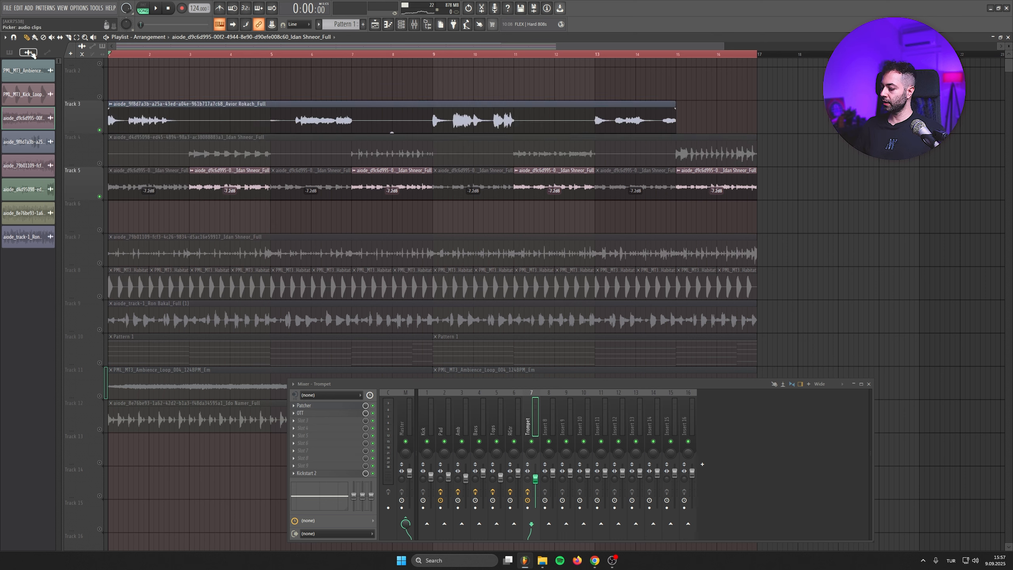
Step: During playback, unmute the stems on Tracks 7, 8 and 9 and set the Trumpet channel's fader to about -3.2 dB
{"action": "key", "text": "space"}
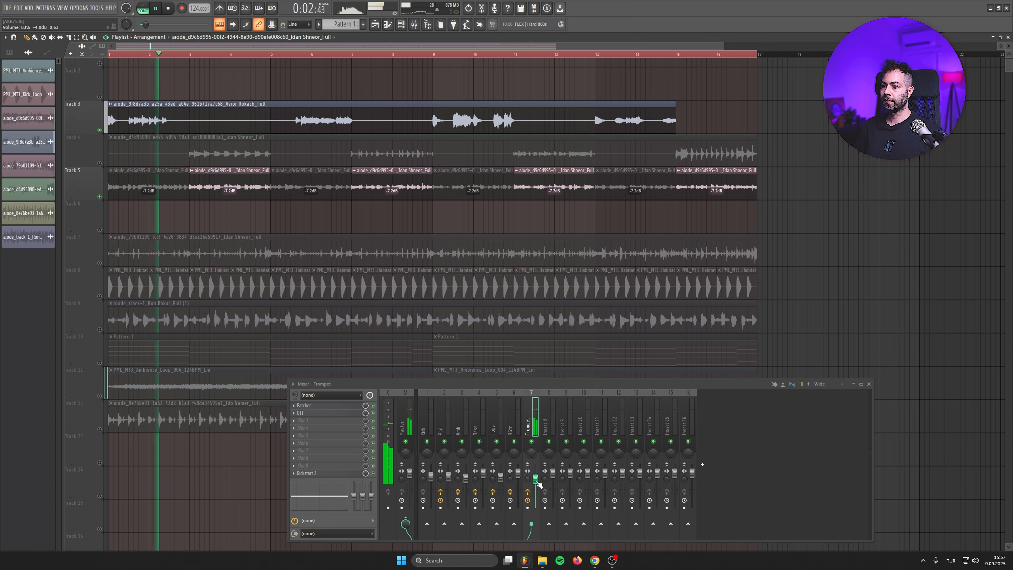
{"action": "left_click_drag", "start_coordinate": [536, 481], "coordinate": [536, 485]}
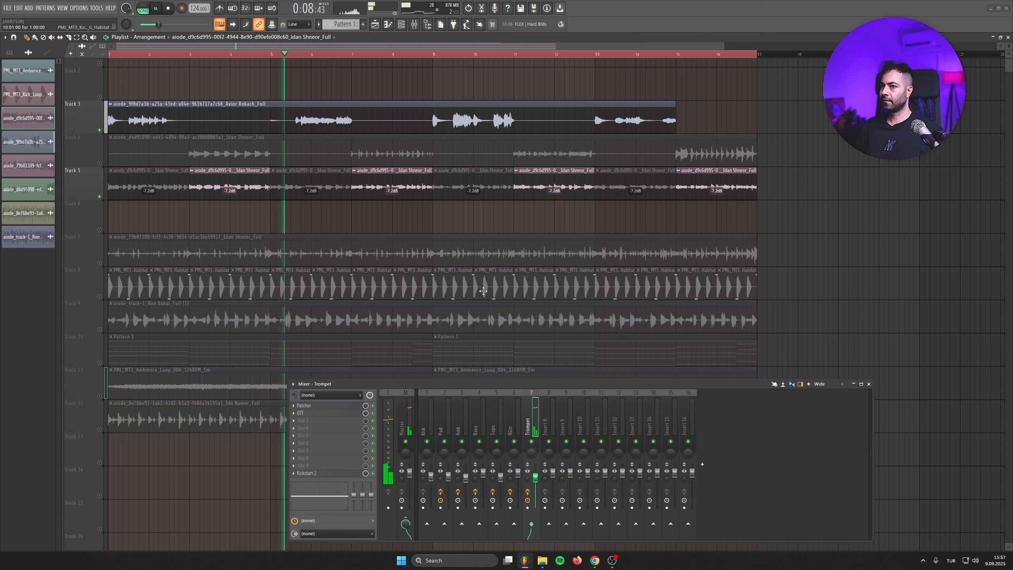
{"action": "left_click", "coordinate": [100, 263]}
{"action": "left_click", "coordinate": [100, 329]}
{"action": "left_click", "coordinate": [99, 296]}
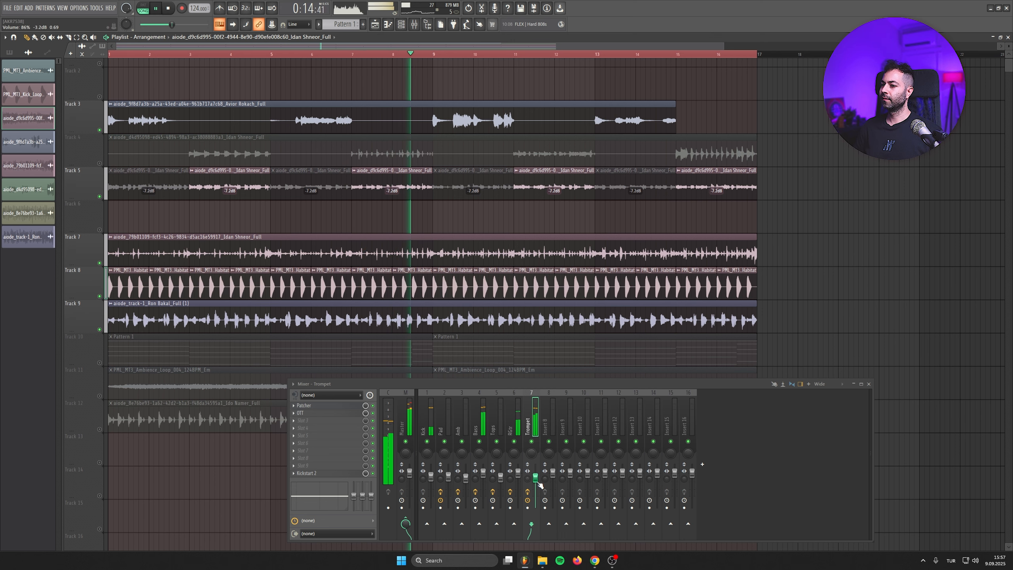
{"action": "left_click_drag", "start_coordinate": [538, 484], "coordinate": [538, 484]}
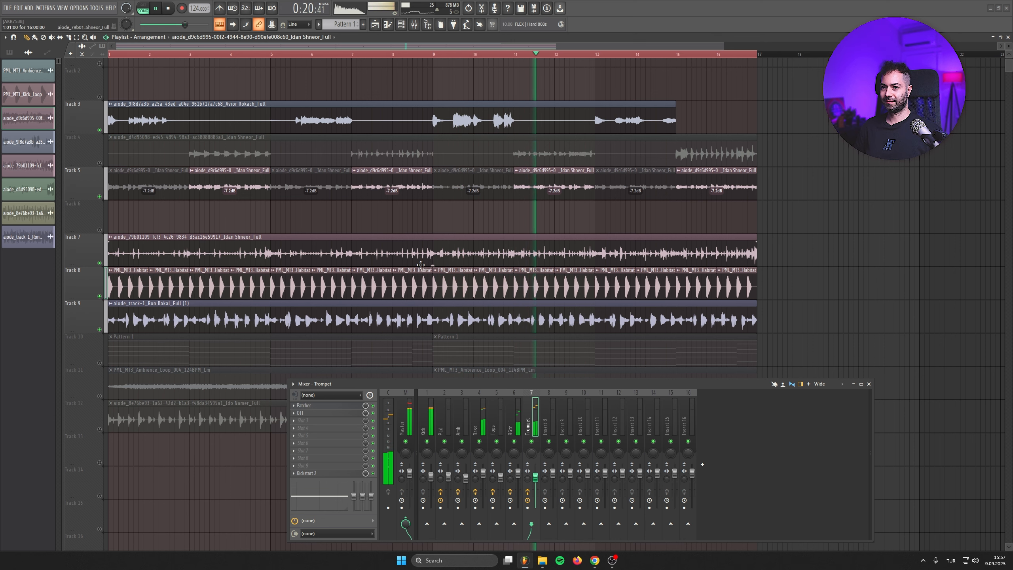
Step: Lower the guitar clip's volume slightly on Track 7 and unmute the pad, ambience and beat on Tracks 10, 11 and 12
{"action": "left_click_drag", "start_coordinate": [433, 265], "coordinate": [433, 270]}
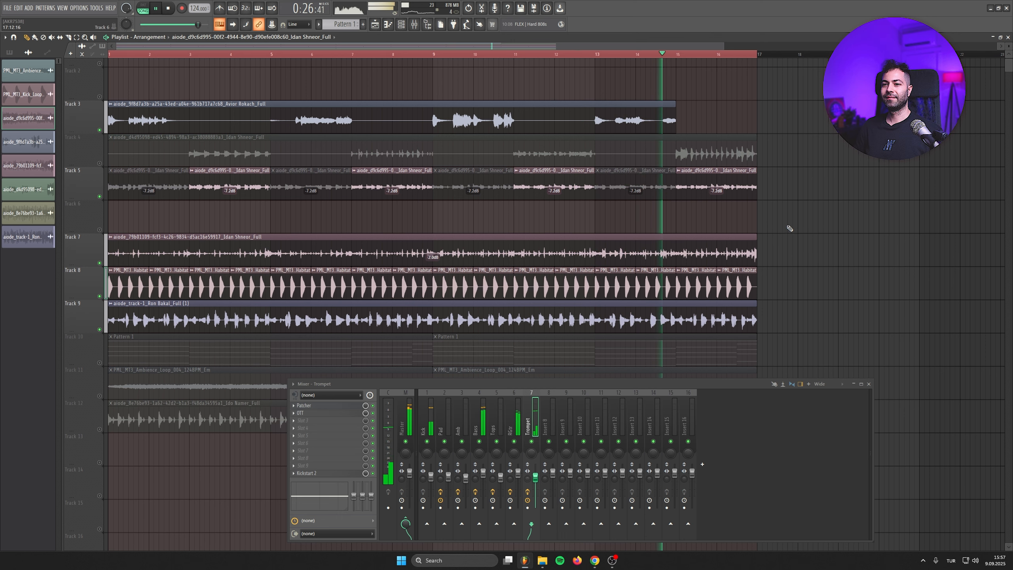
{"action": "left_click", "coordinate": [99, 363]}
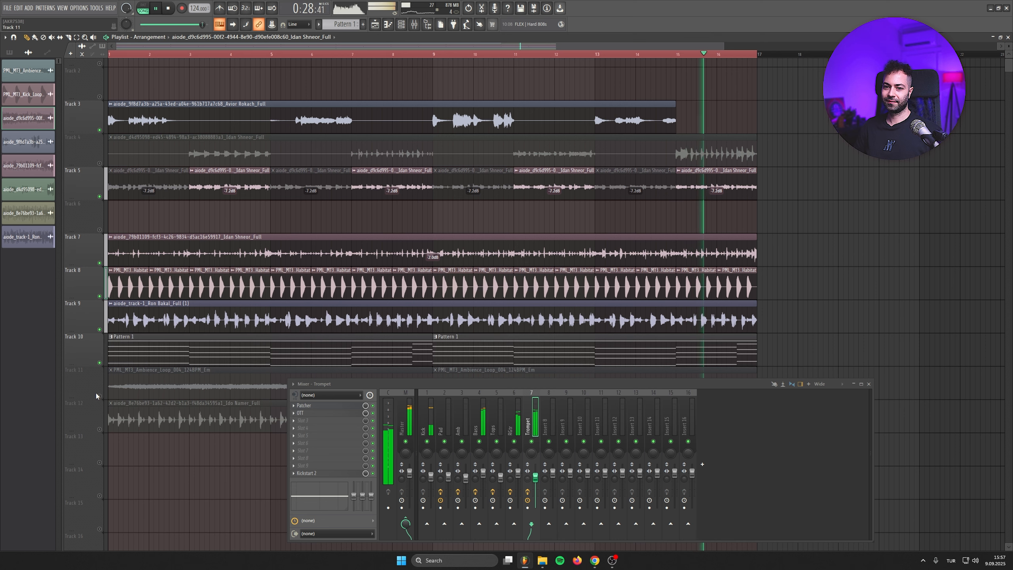
{"action": "left_click", "coordinate": [99, 395]}
{"action": "scroll", "coordinate": [102, 226], "scroll_direction": "down", "scroll_amount": 5}
{"action": "left_click", "coordinate": [99, 227]}
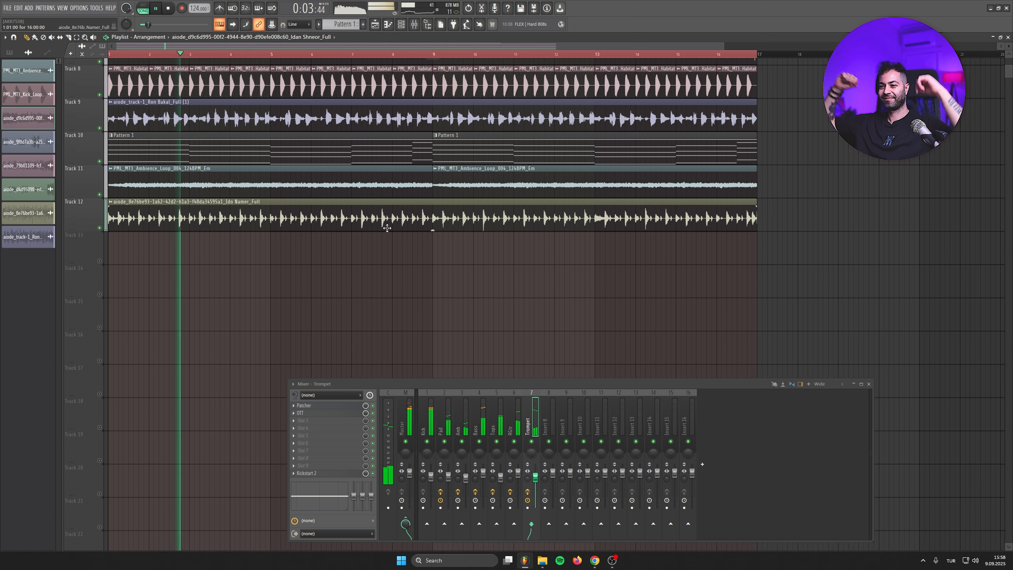
Step: Compare the Track 4 stem with the sliced Track 5 stem during playback, return to Track 5 with Track 4 muted, and stop
{"action": "scroll", "coordinate": [399, 223], "scroll_direction": "up", "scroll_amount": 3}
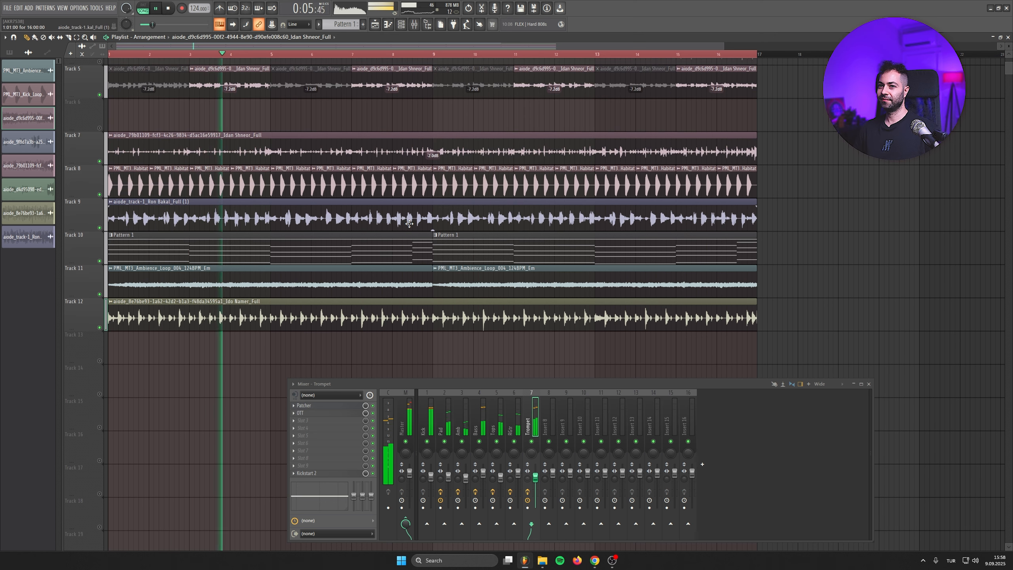
{"action": "scroll", "coordinate": [439, 189], "scroll_direction": "up", "scroll_amount": 2}
{"action": "scroll", "coordinate": [439, 189], "scroll_direction": "up", "scroll_amount": 1}
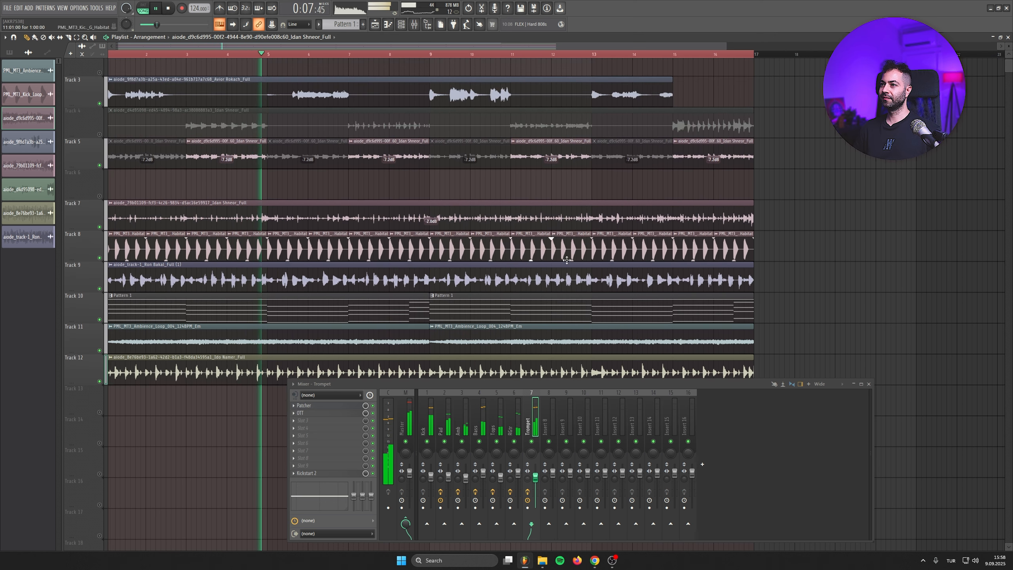
{"action": "scroll", "coordinate": [555, 290], "scroll_direction": "down", "scroll_amount": 2}
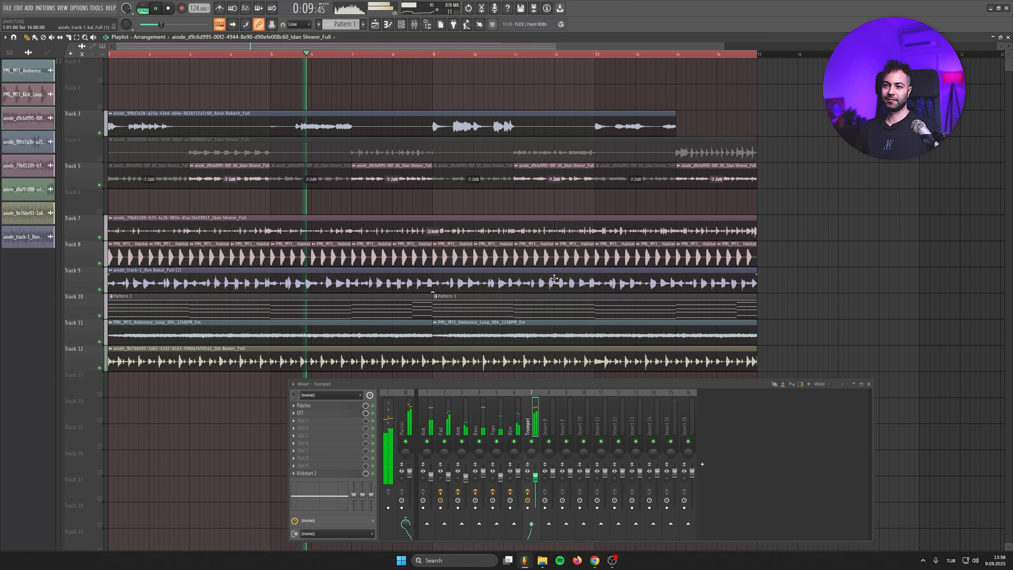
{"action": "scroll", "coordinate": [559, 280], "scroll_direction": "down", "scroll_amount": 1}
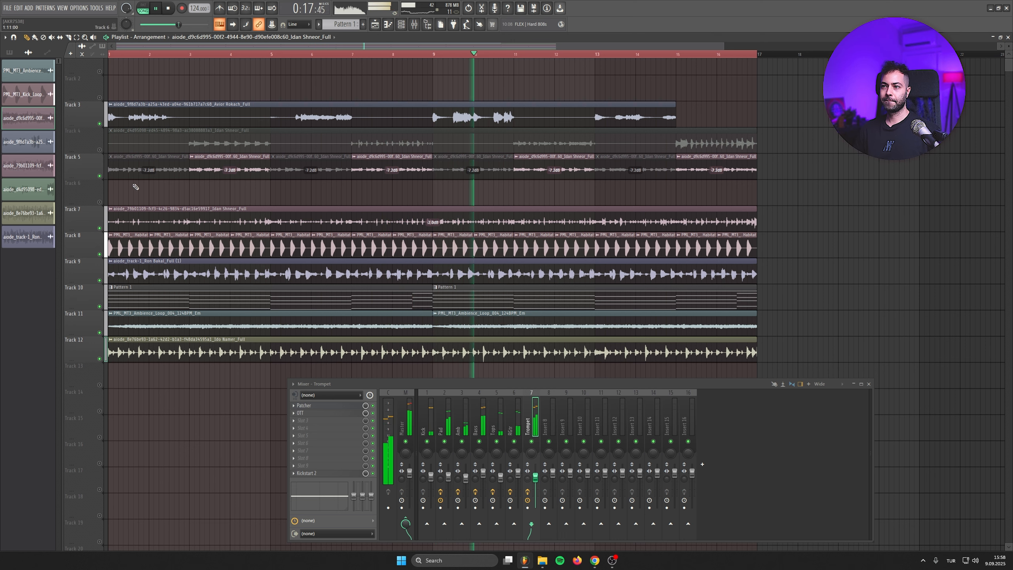
{"action": "left_click", "coordinate": [99, 176]}
{"action": "left_click", "coordinate": [100, 150]}
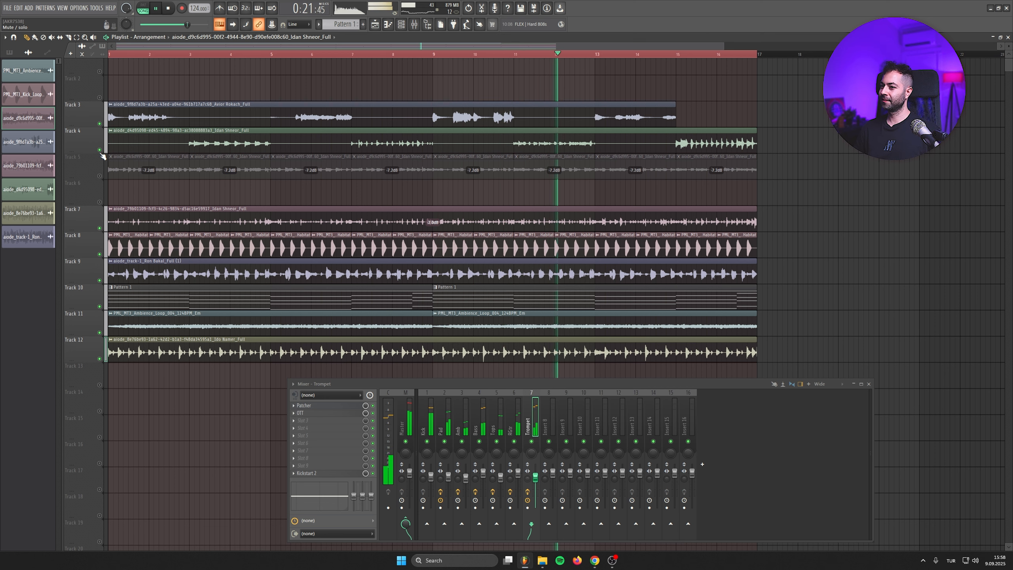
{"action": "left_click", "coordinate": [100, 176]}
{"action": "left_click", "coordinate": [100, 151]}
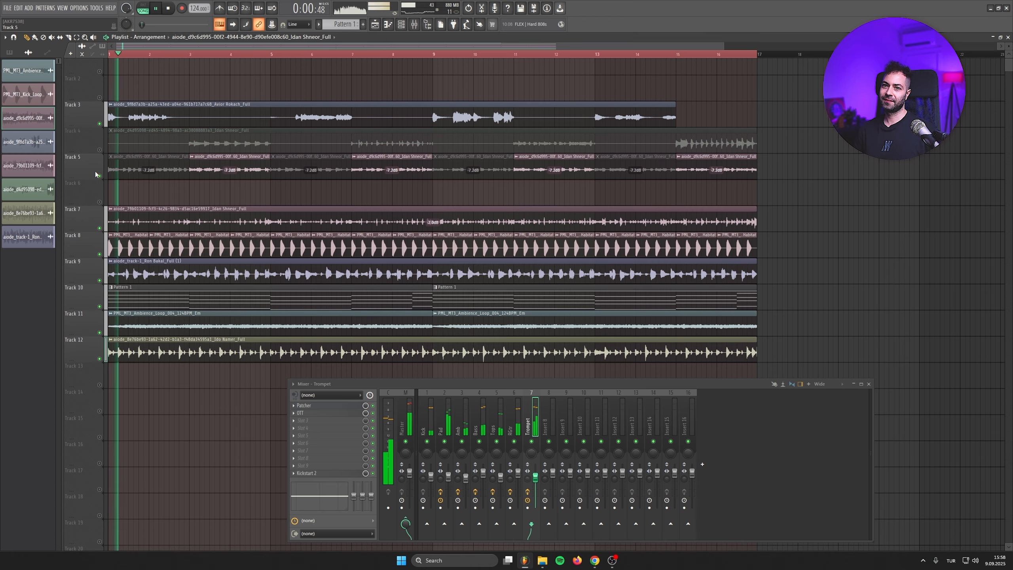
{"action": "left_click", "coordinate": [175, 9]}
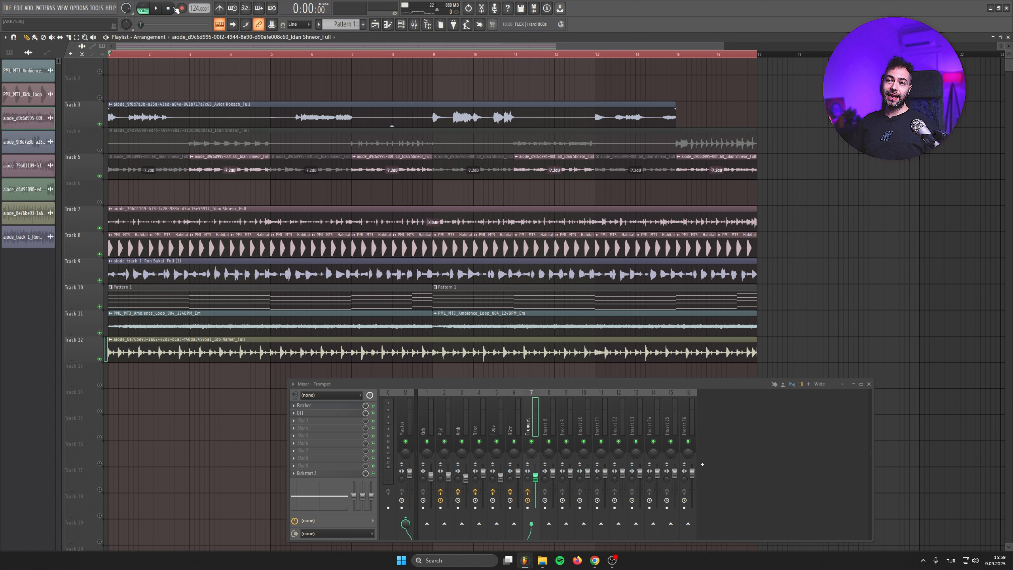